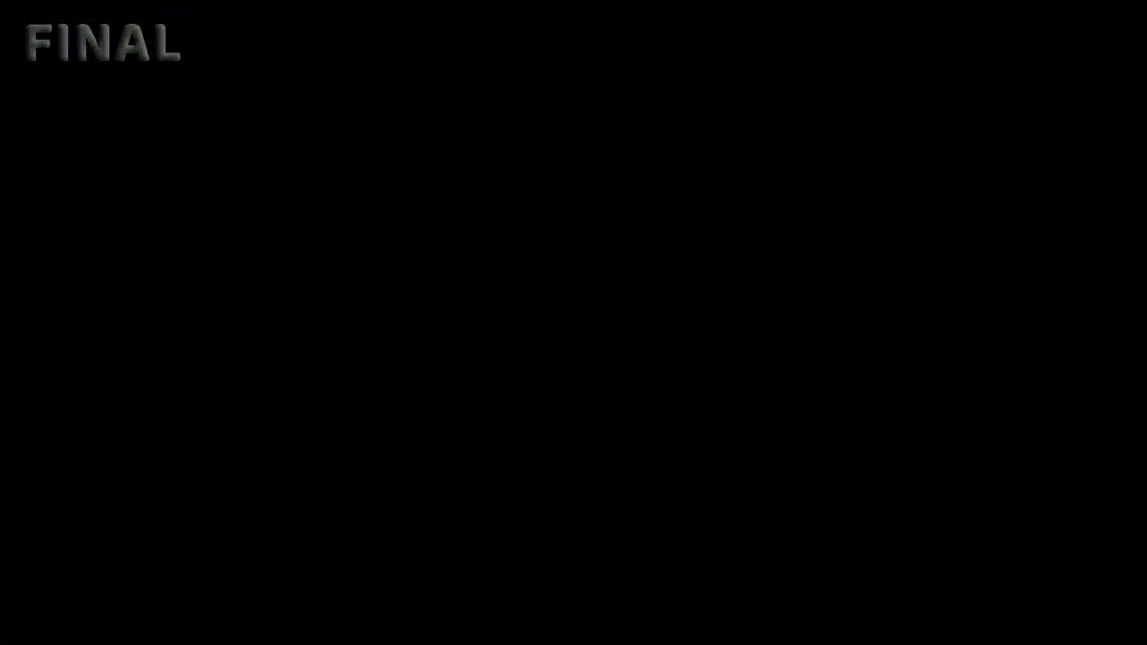
Bring up DAZ Studio with Test.duf showing the Genesis 8.1 Female in her default pose
key(s)
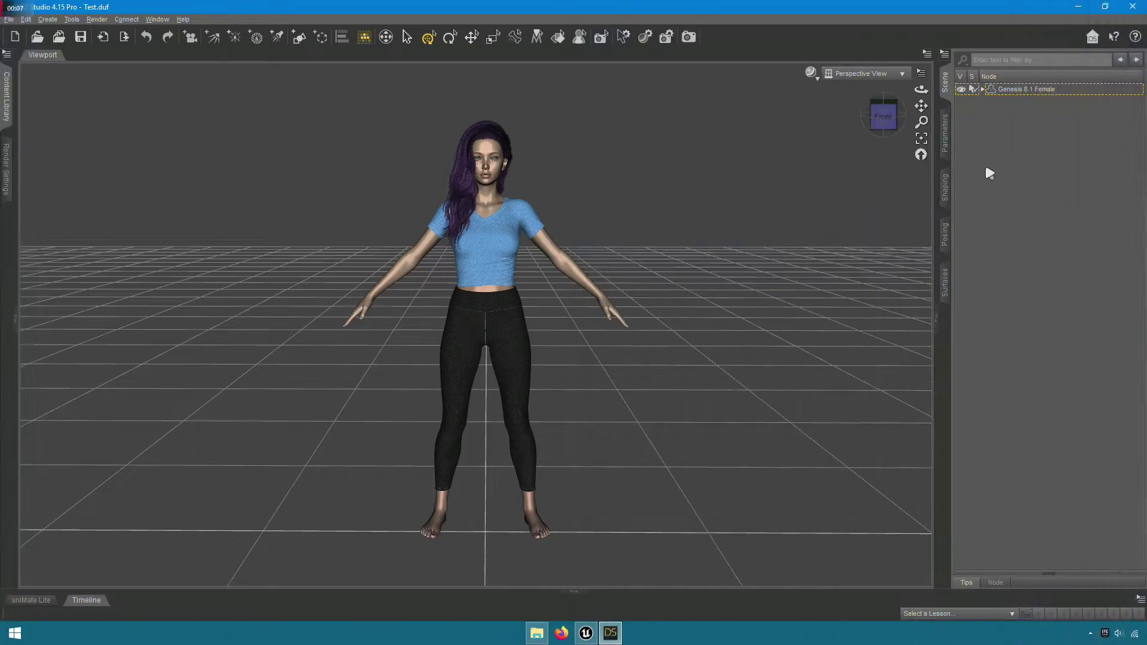
Show the animation timeline and scrub its 30-frame range, returning to frame 0
click(1039, 95)
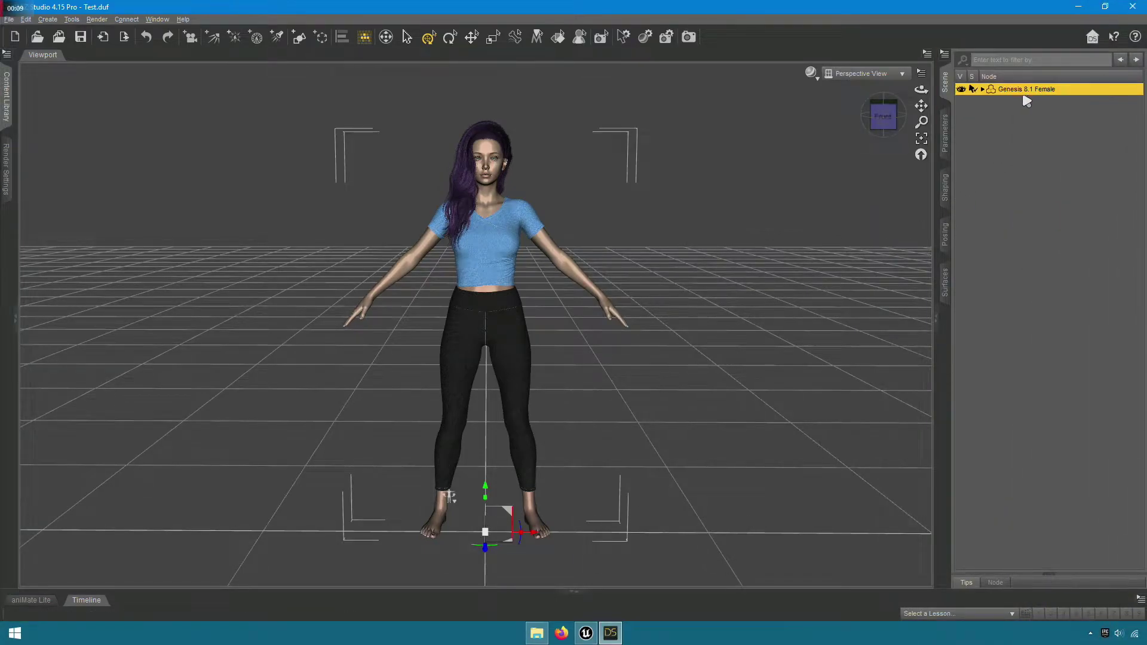
click(1010, 156)
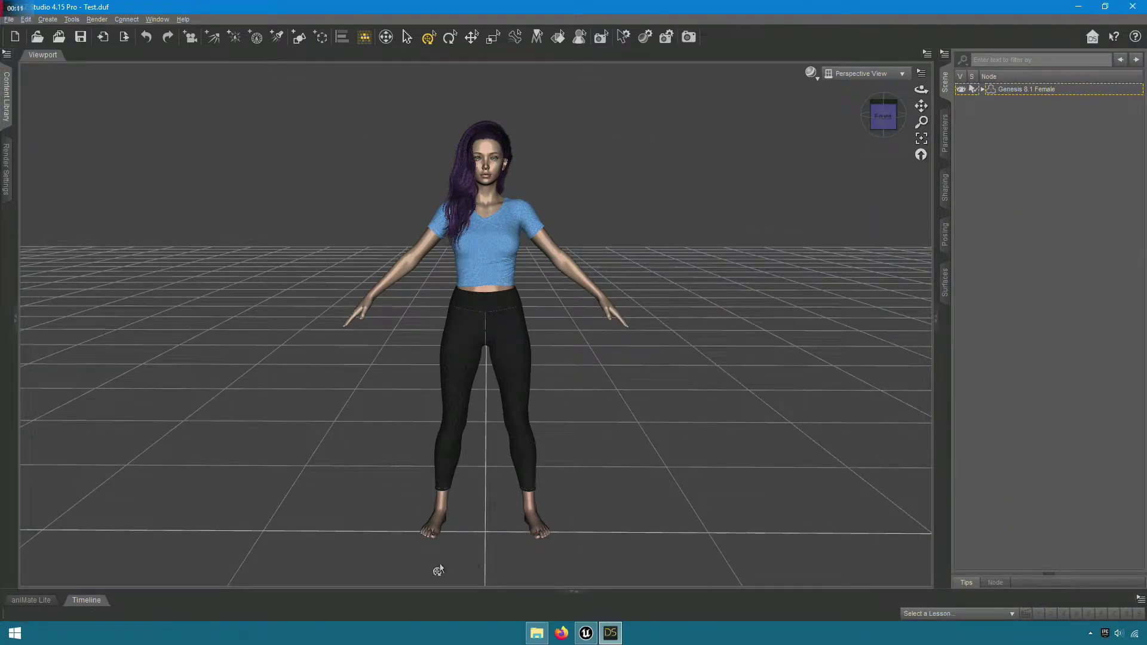
click(86, 600)
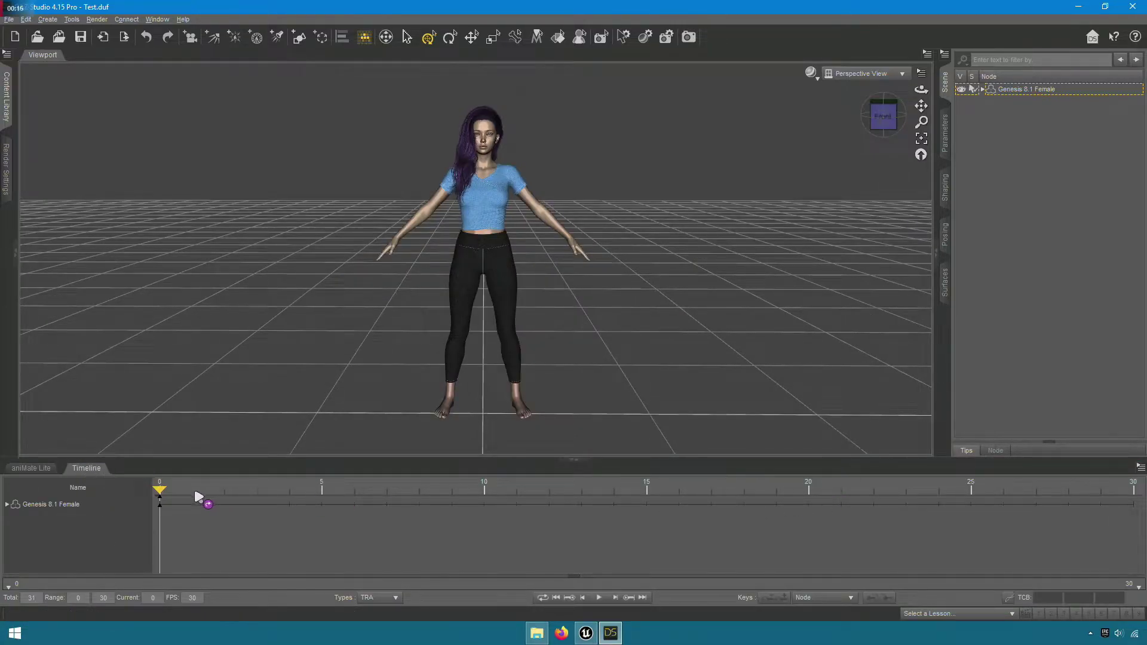
drag(160, 490, 191, 491)
drag(154, 531, 85, 540)
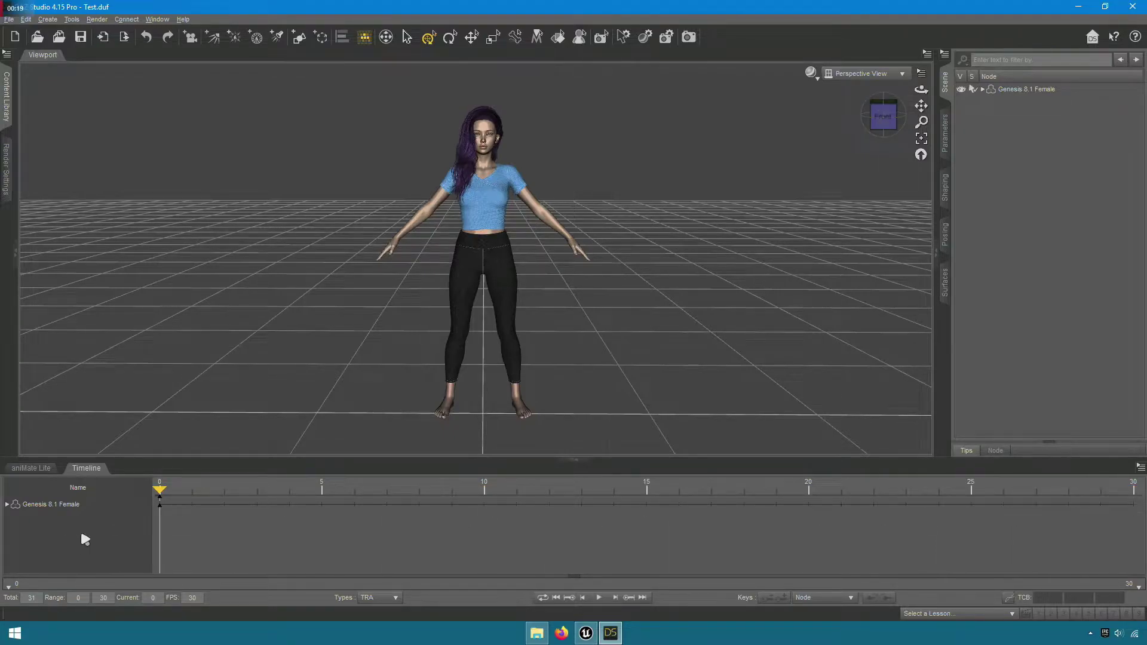
Select the Genesis 8.1 Female and display her translate, rotate and scale parameters
click(7, 505)
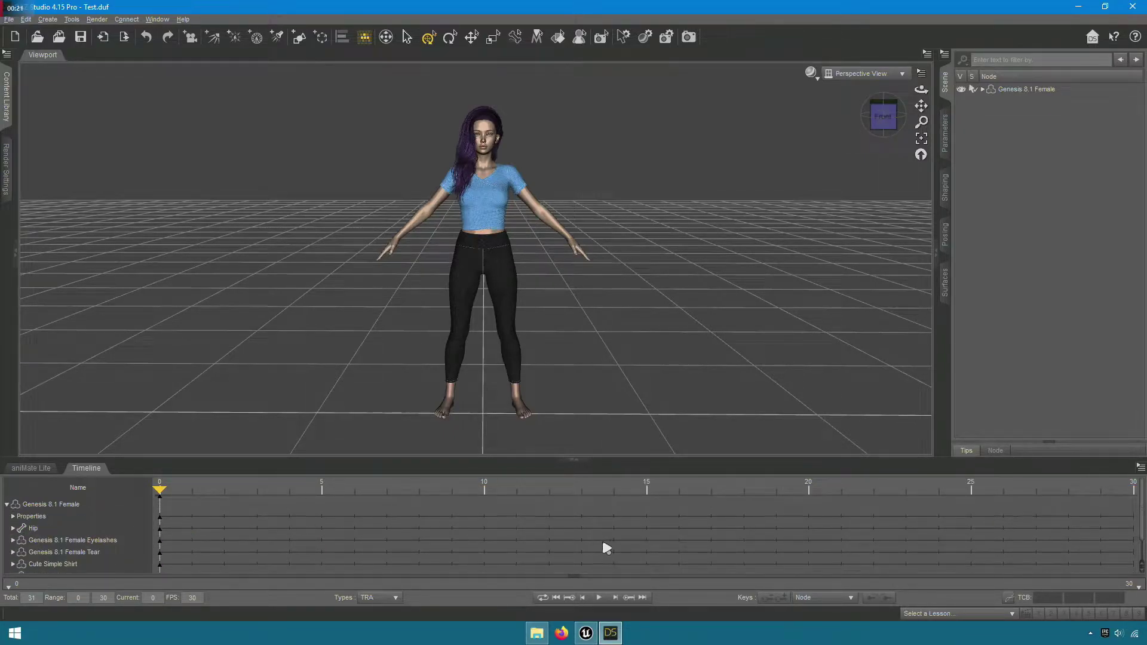
click(7, 505)
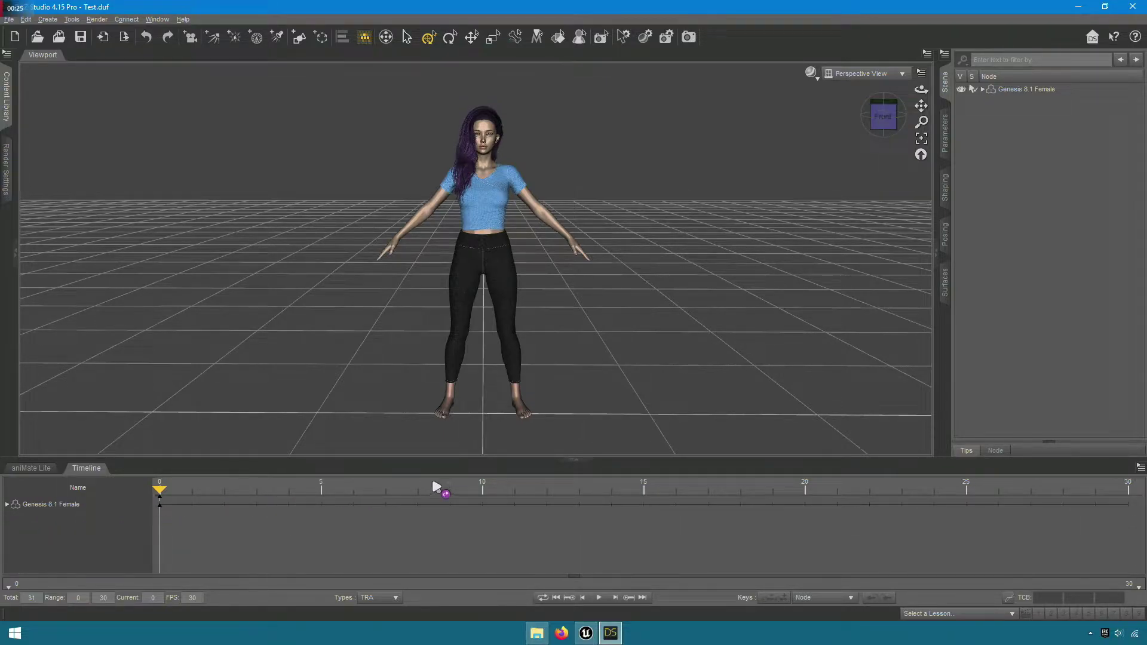
click(1038, 91)
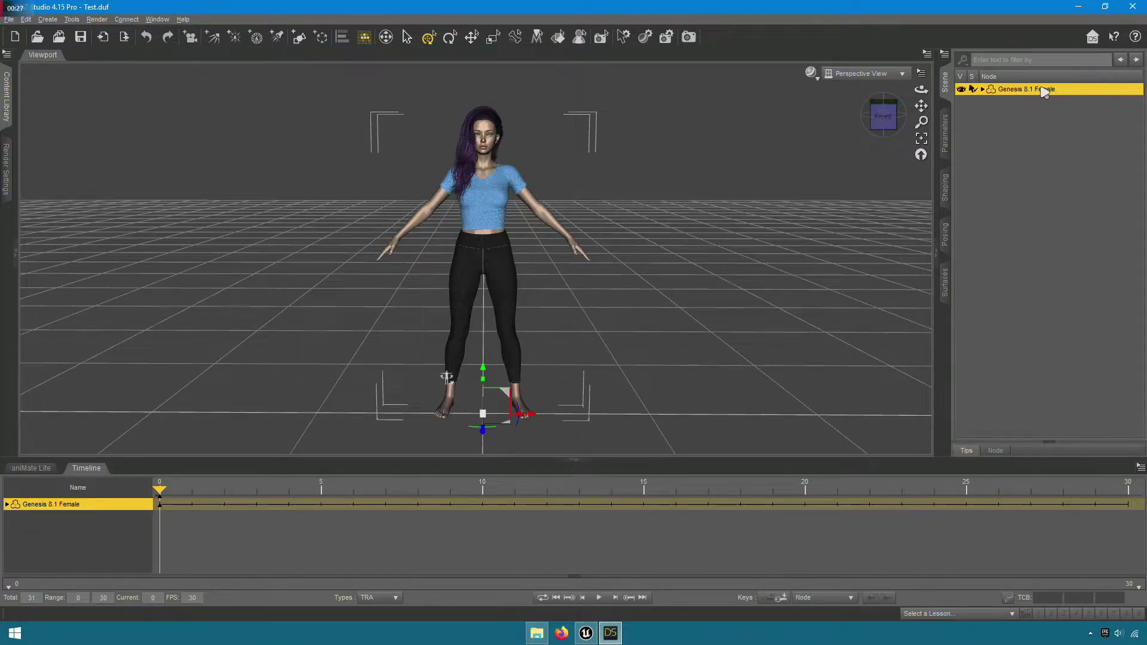
click(946, 136)
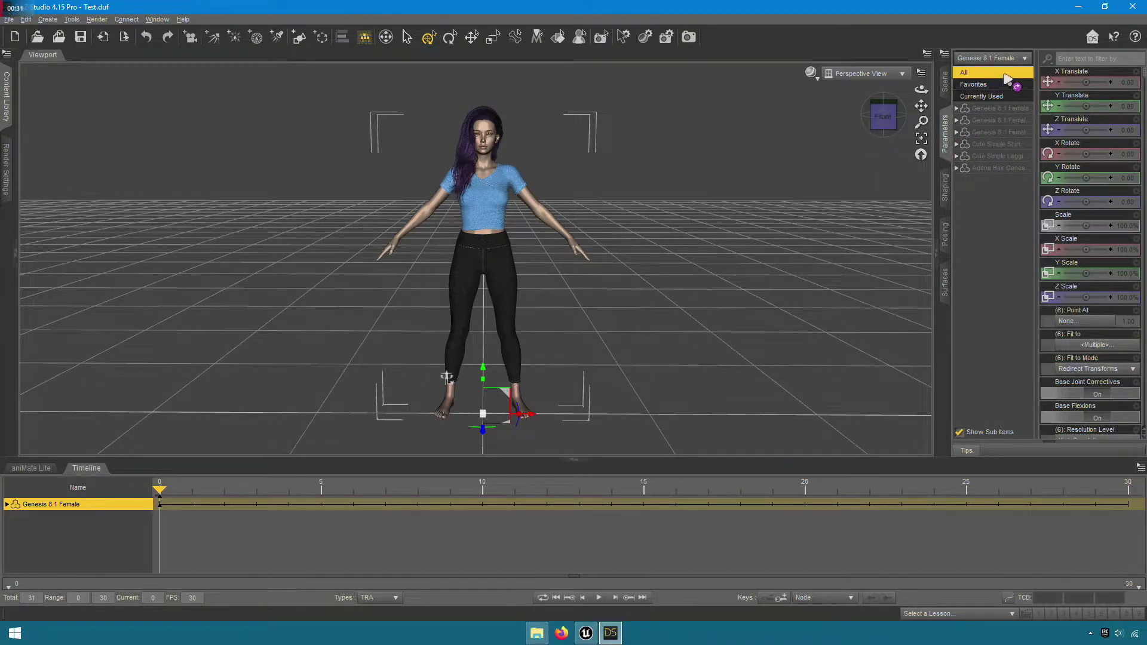
Filter the parameters for 'ar' and drag the Arms Up-Down slider up and down
click(1086, 58)
text(arm)
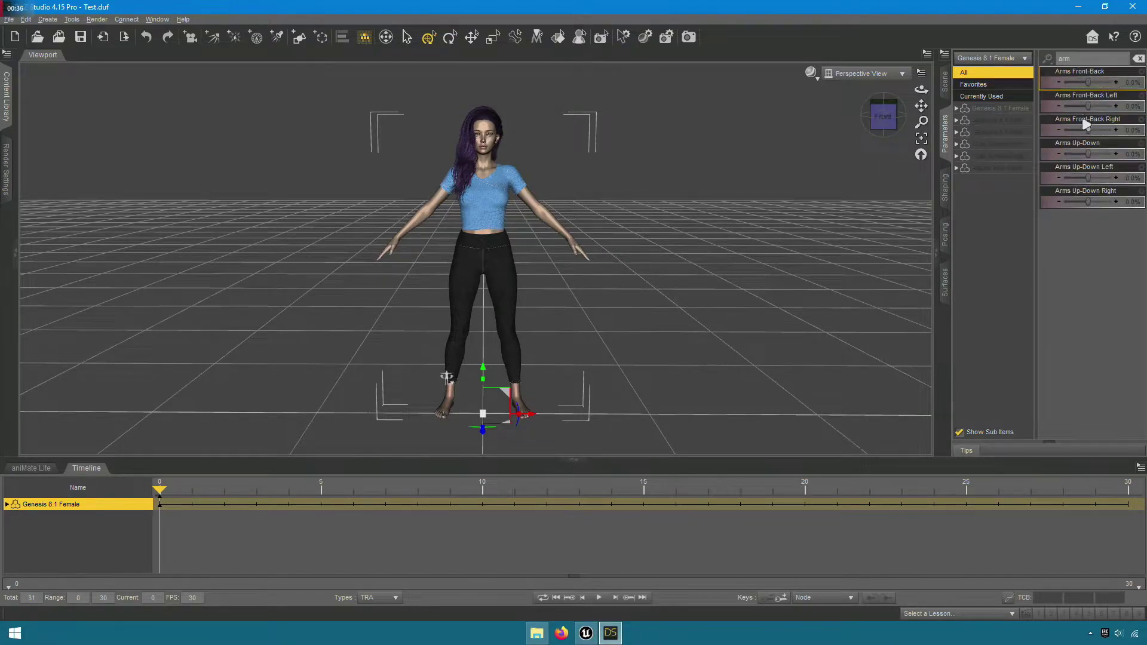
drag(1089, 156, 1095, 183)
scroll(730, 177, down, 2)
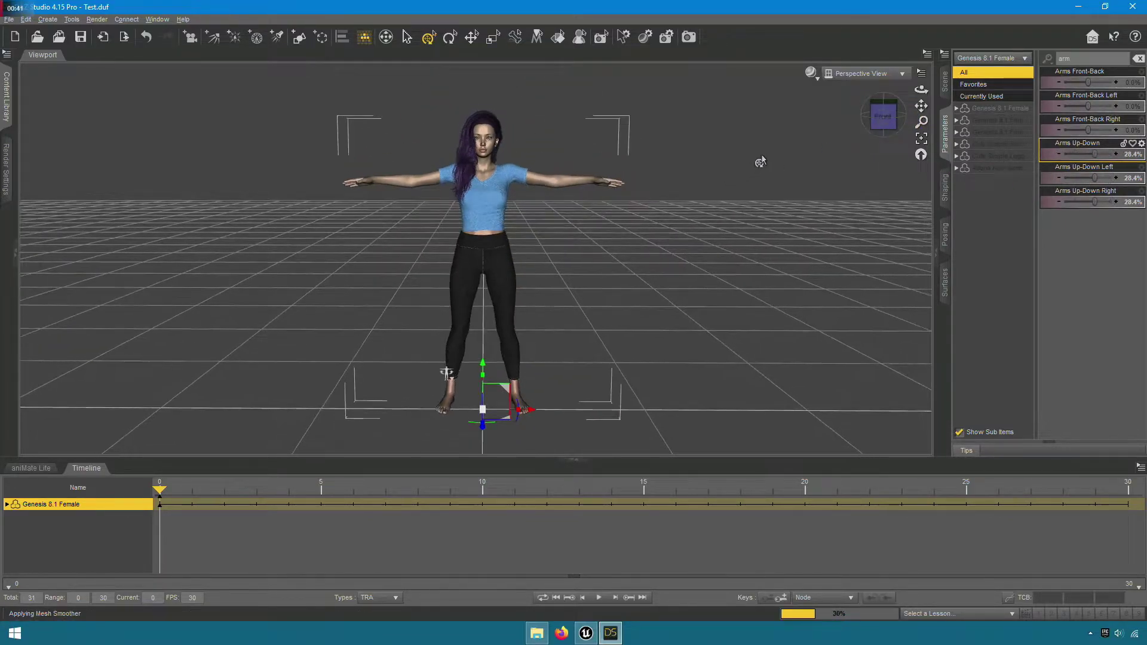
scroll(761, 155, down, 1)
drag(1096, 156, 1073, 193)
Set Arms Up-Down exactly to -80% and move the playhead ahead on the timeline
click(1131, 154)
key(BackSpace)
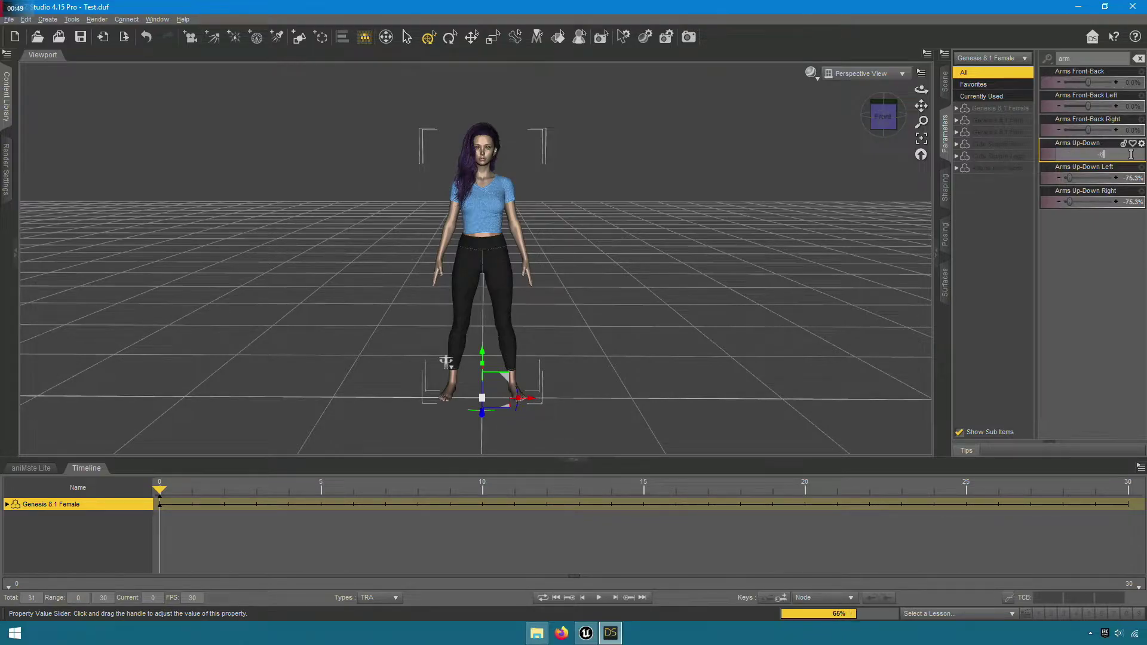
text(-80)
key(Return)
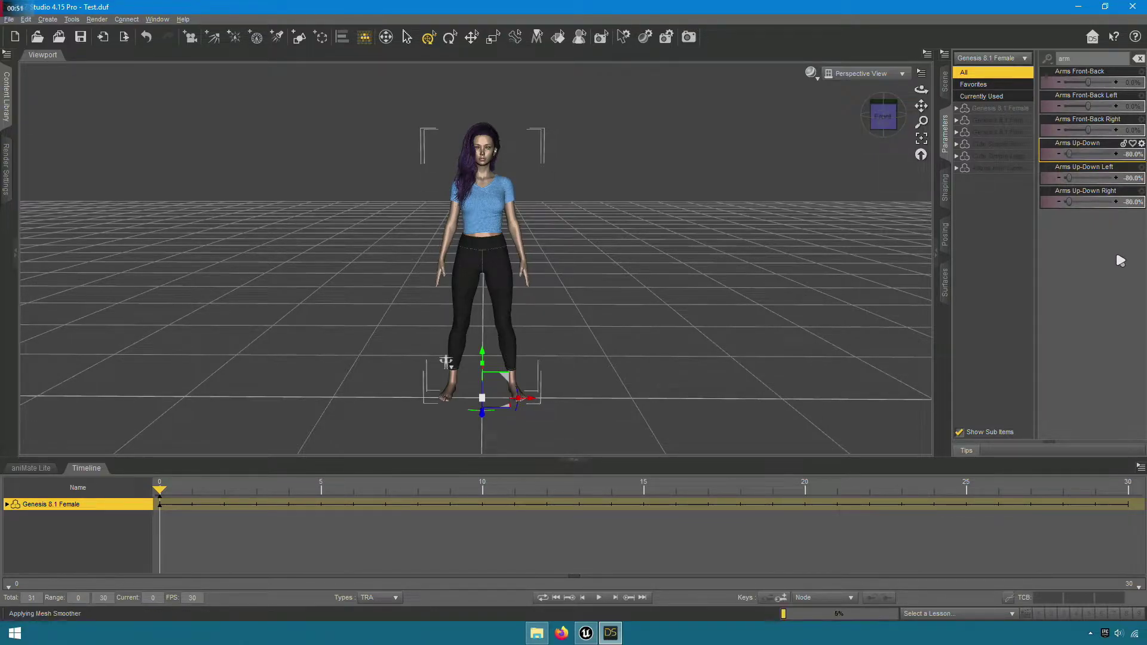
drag(160, 490, 649, 494)
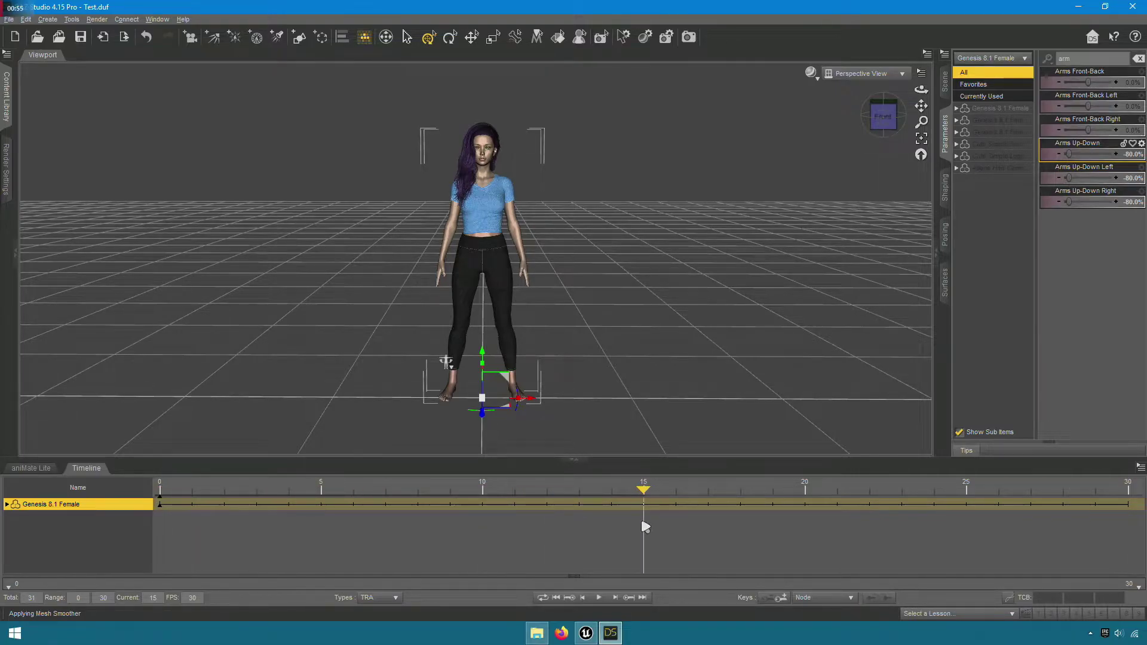
Create a key at frame 15 with Arms Up-Down raised to 90%, then scrub to preview
click(780, 603)
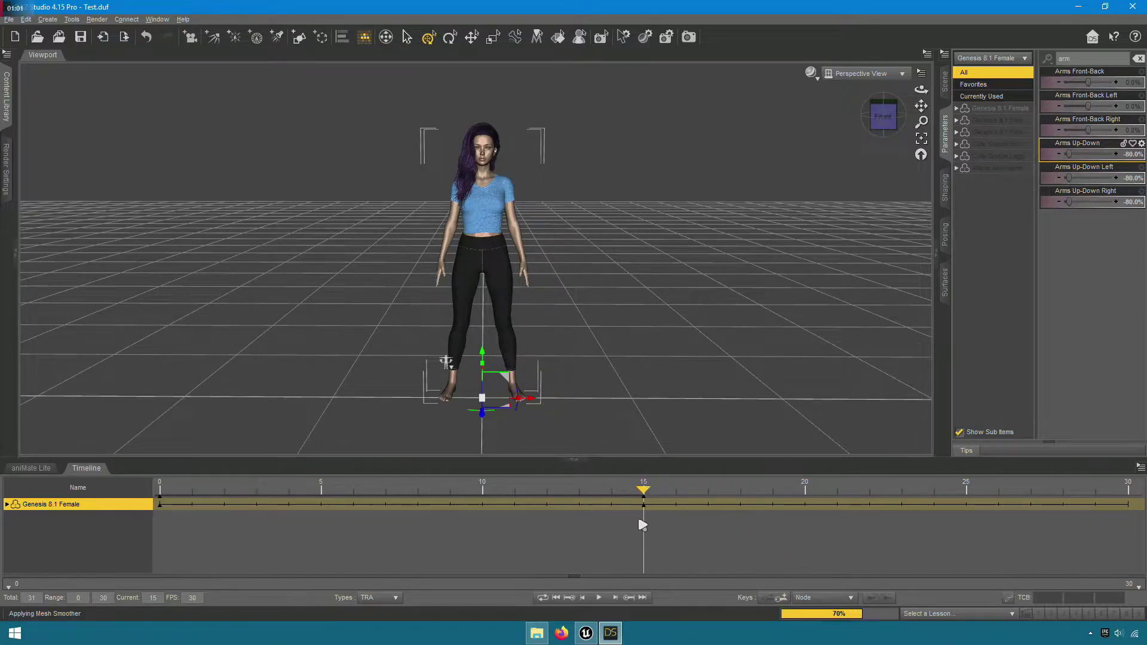
mouse_move(641, 489)
mouse_down()
mouse_move(257, 489)
mouse_move(648, 500)
mouse_up()
click(646, 505)
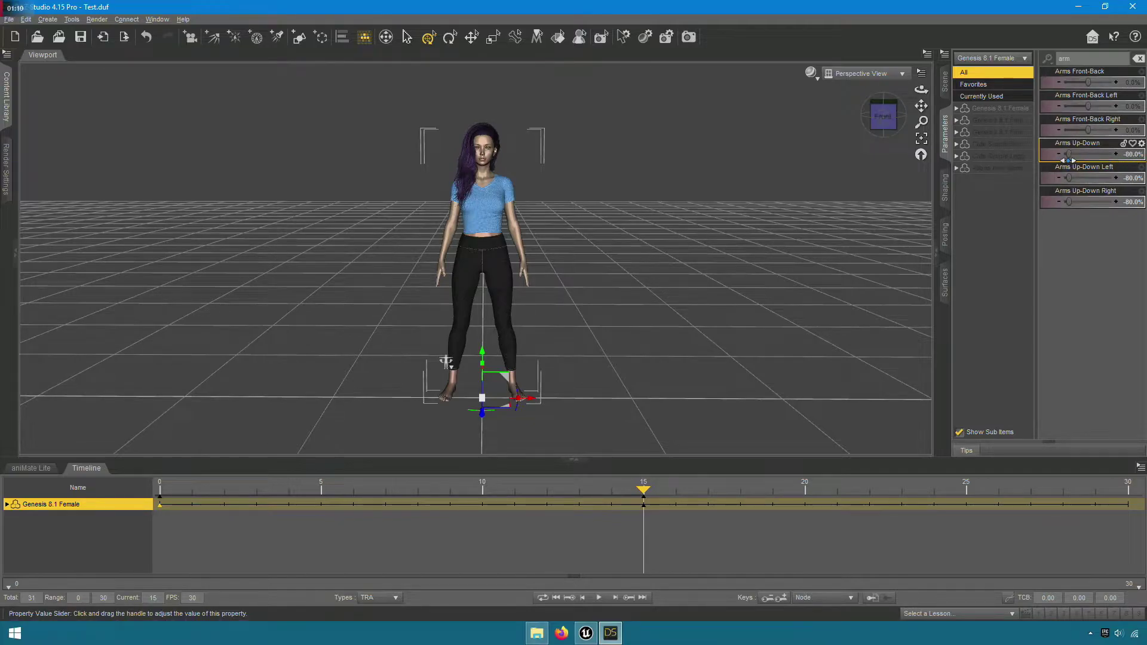
drag(1069, 154, 1113, 164)
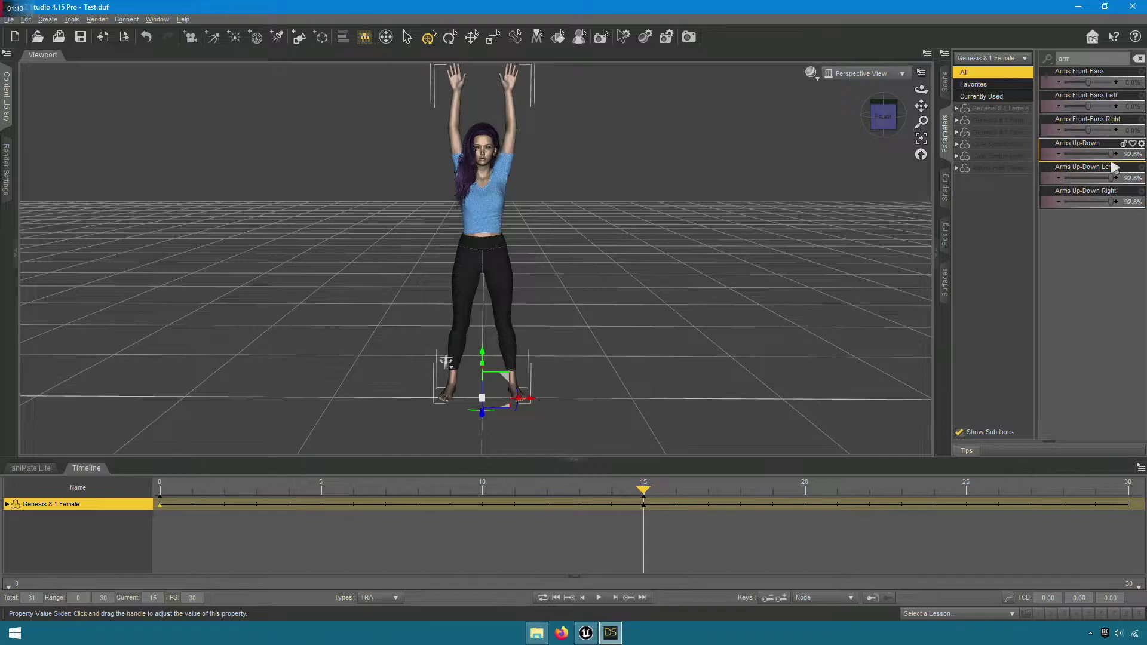
click(1132, 155)
text(90)
key(Return)
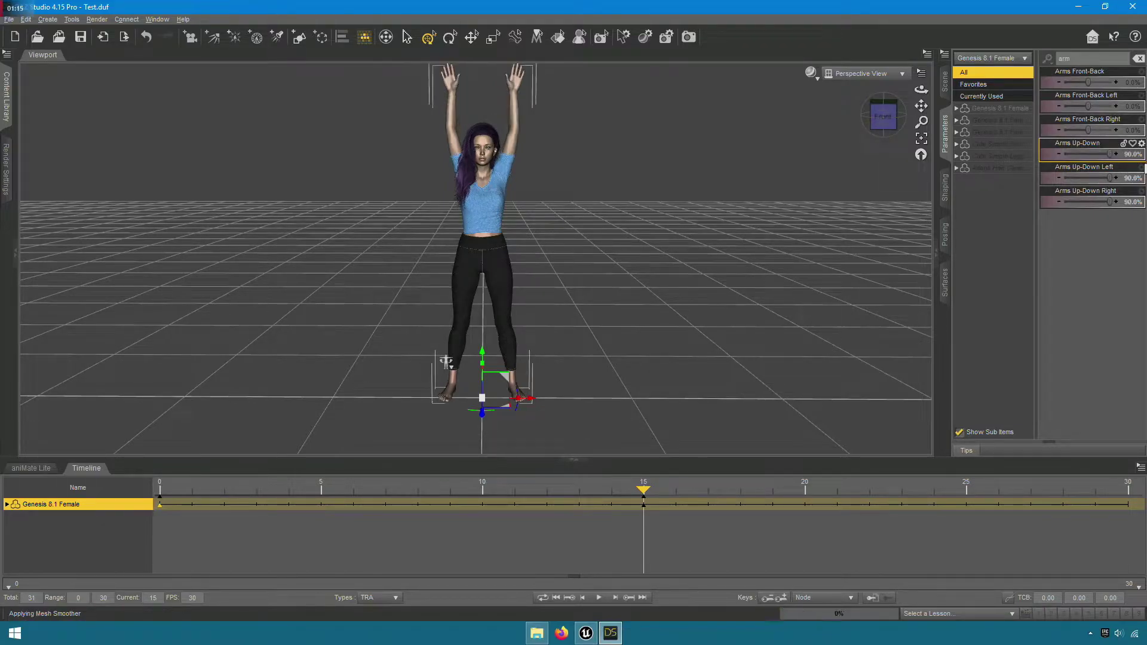
drag(602, 495, 1144, 485)
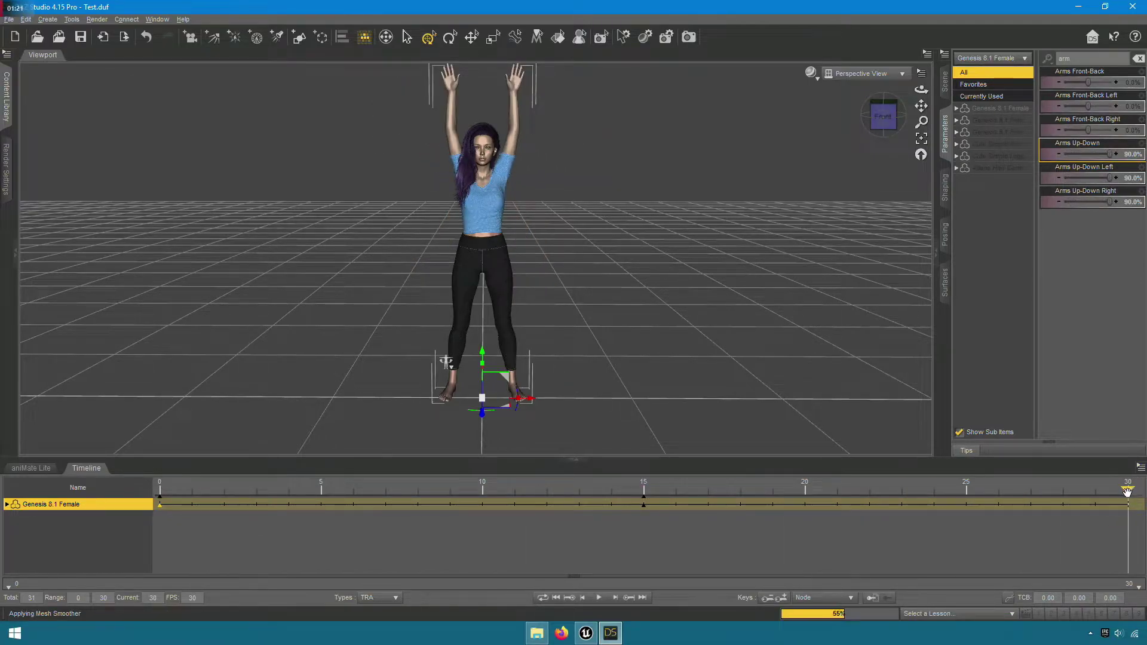
Create a key at frame 30 with Arms Up-Down back at -80%
click(789, 599)
click(1133, 154)
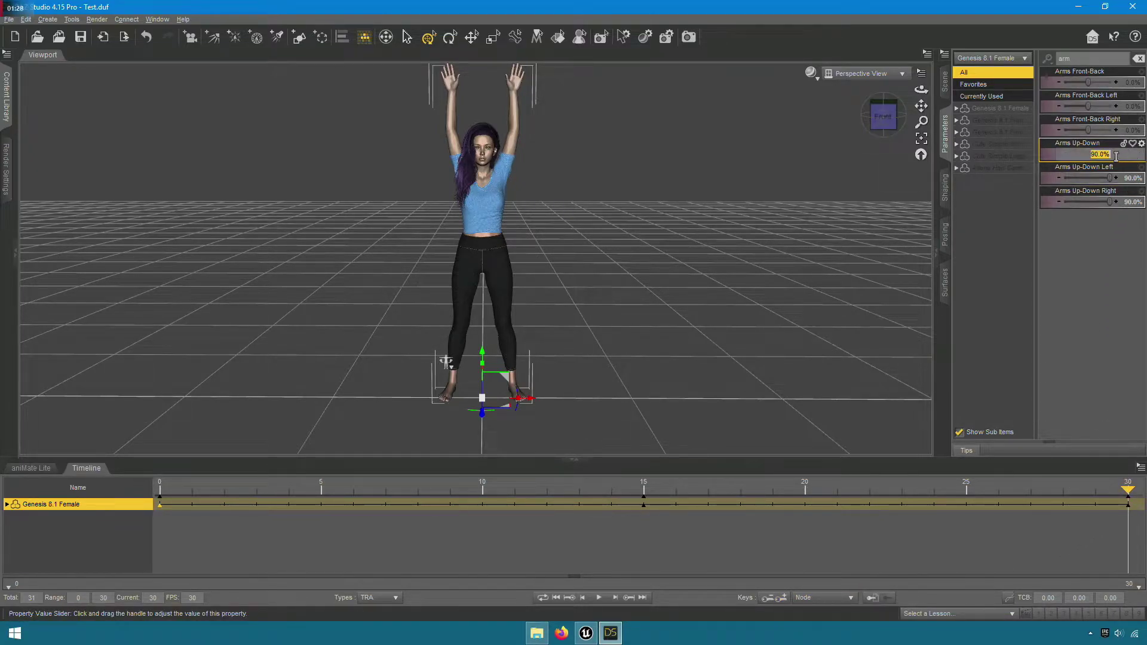
text(-80)
key(Return)
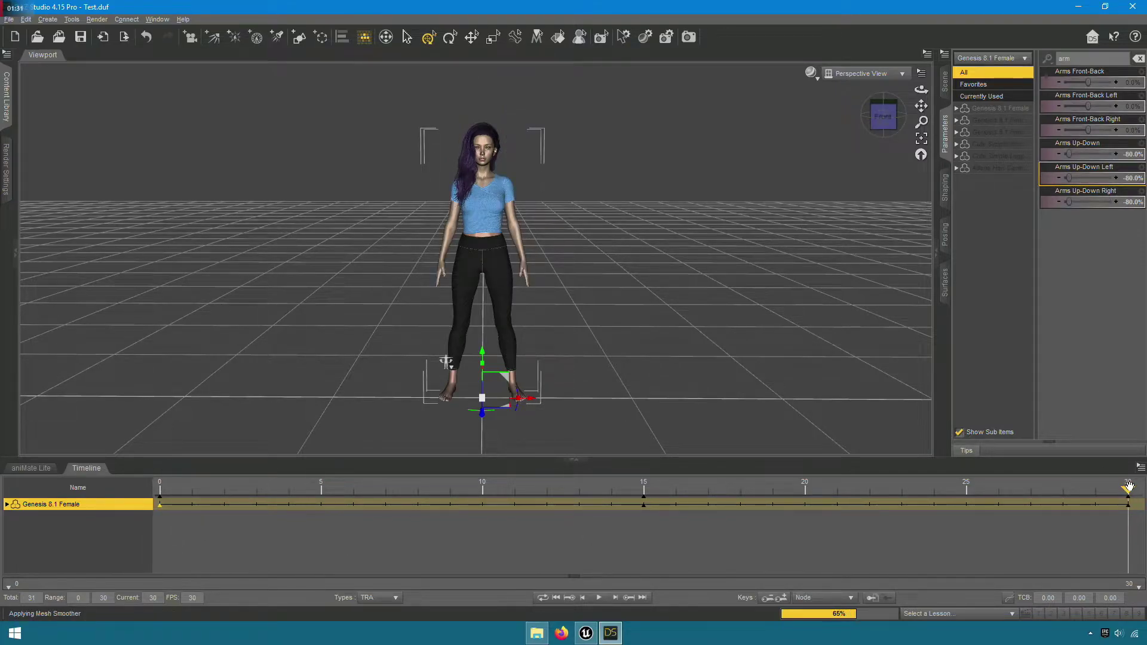
Play the arm raise-and-lower animation, stop it, and return to frame 0
click(599, 598)
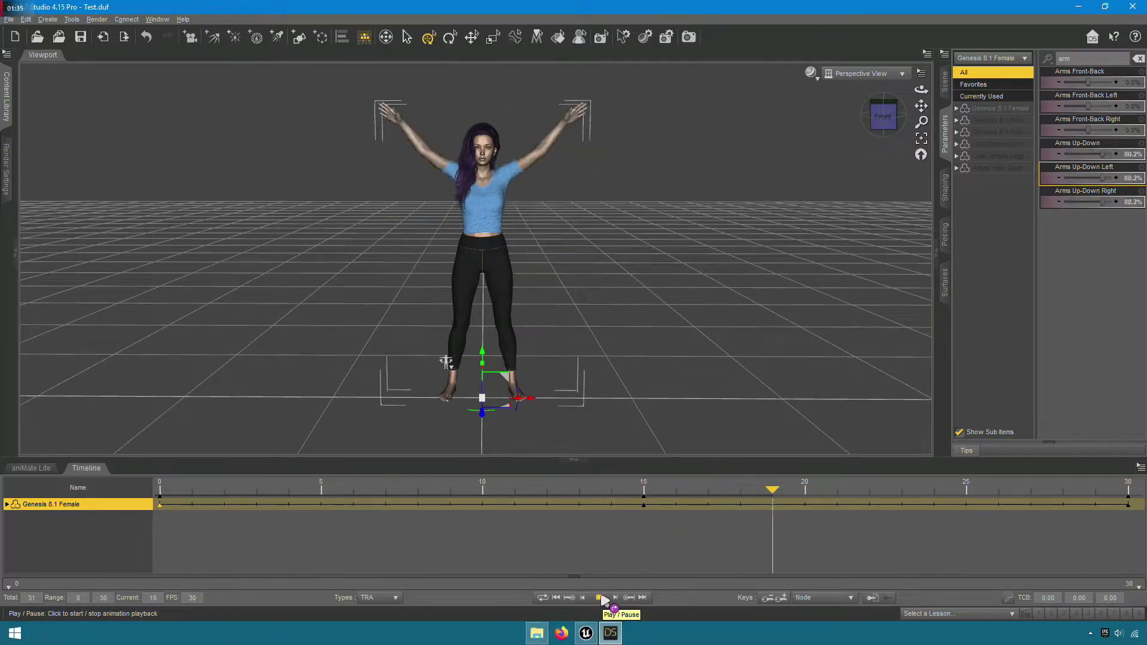
click(599, 598)
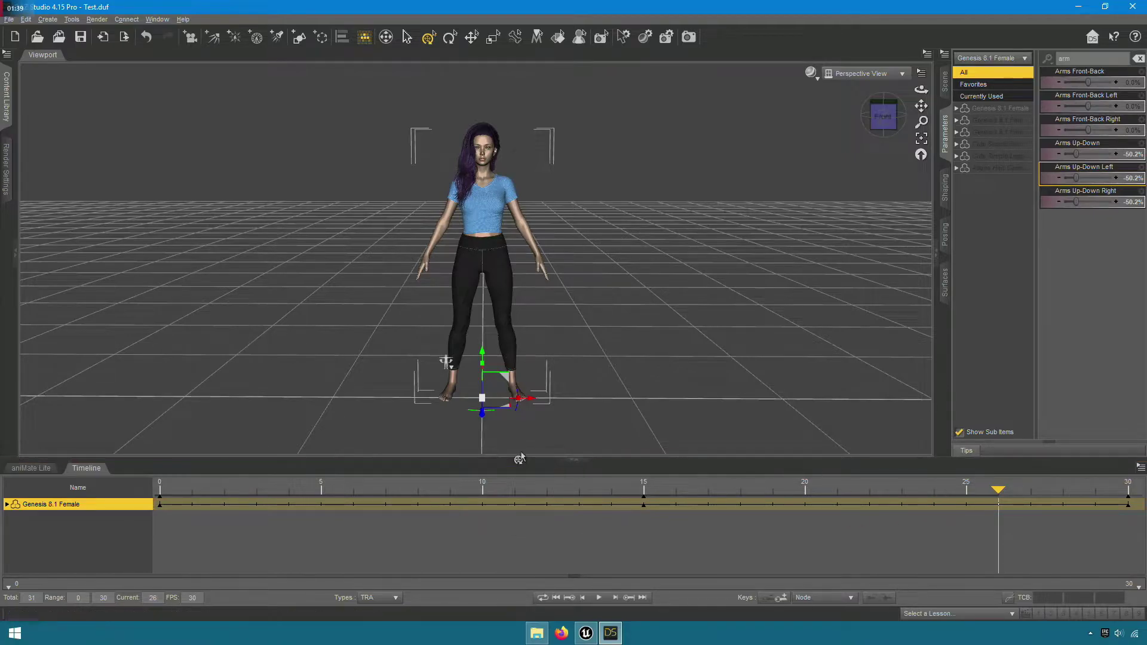
drag(1146, 502, 156, 526)
Hide the timeline and open the Script IDE pane, enlarged on the left of the screen
click(575, 460)
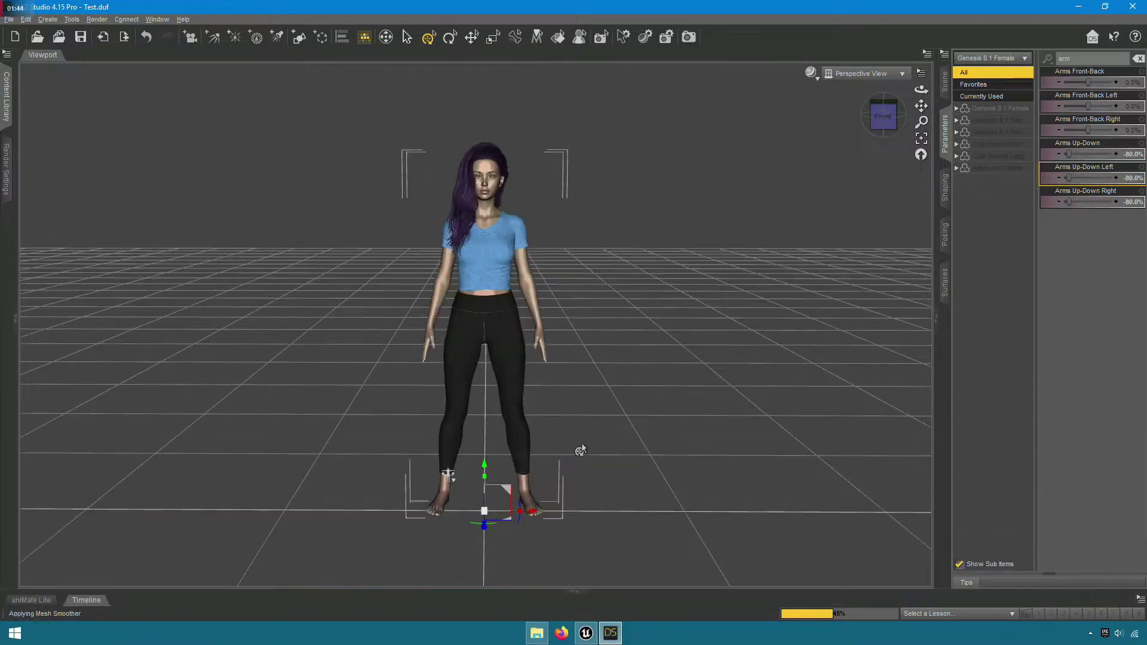
click(948, 91)
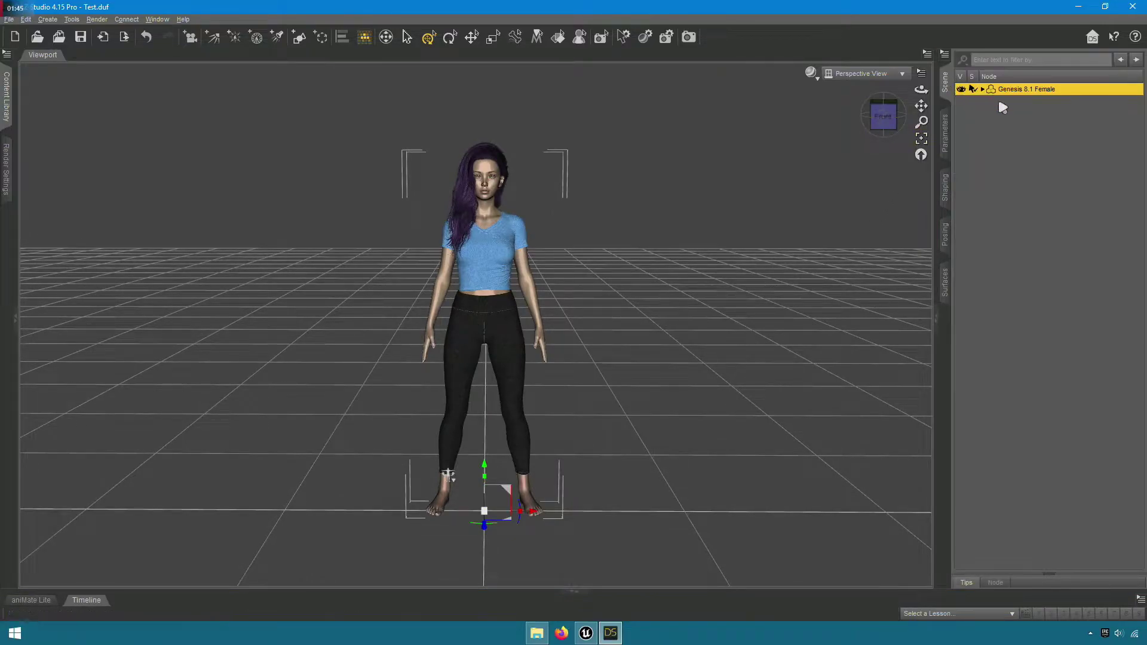
click(1046, 136)
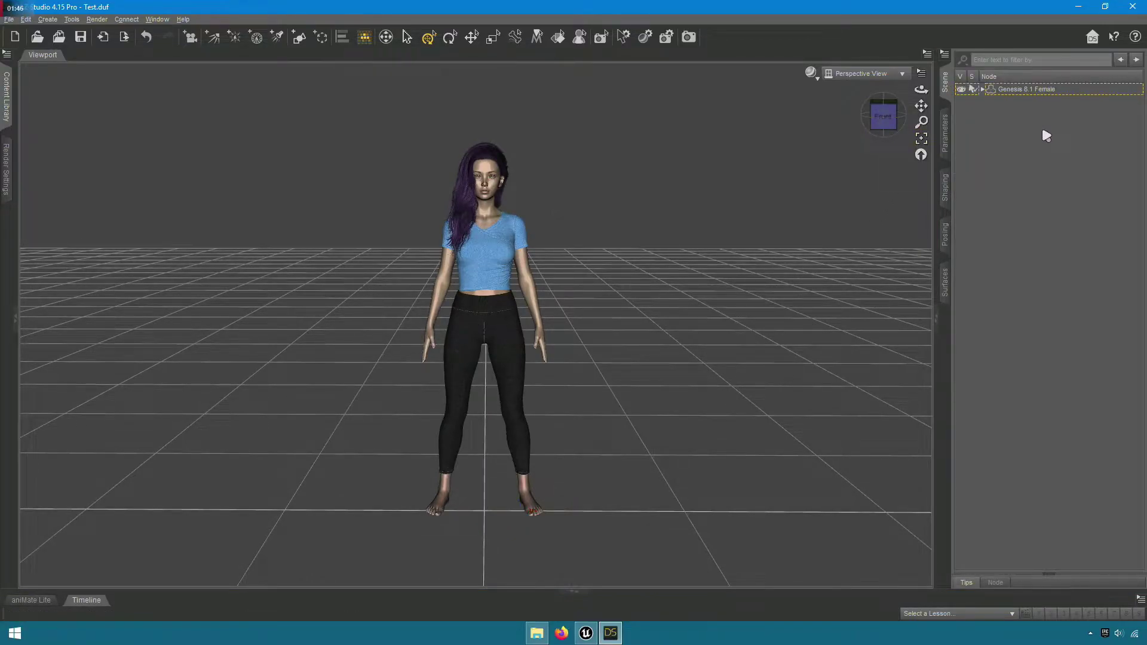
click(156, 19)
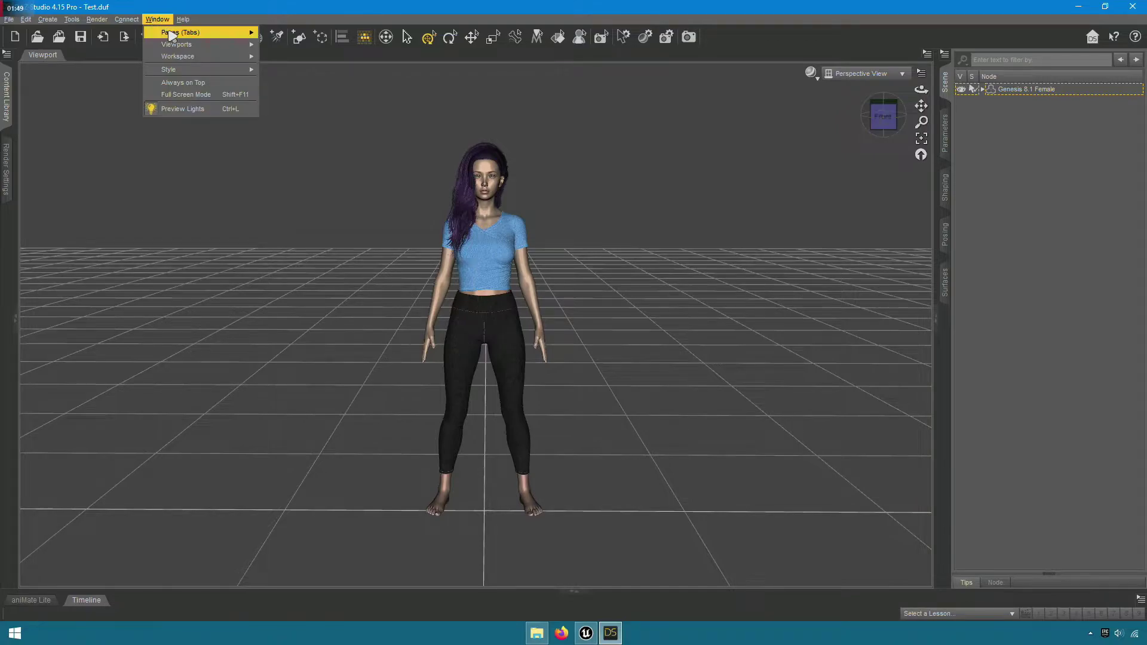
mouse_move(173, 34)
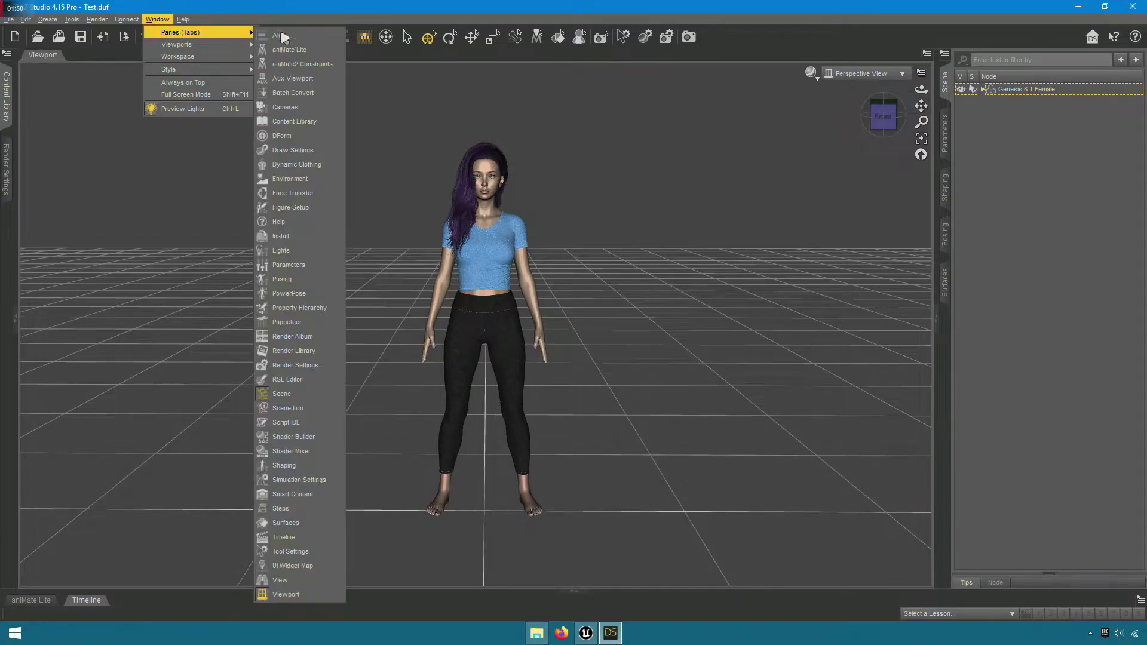
click(288, 423)
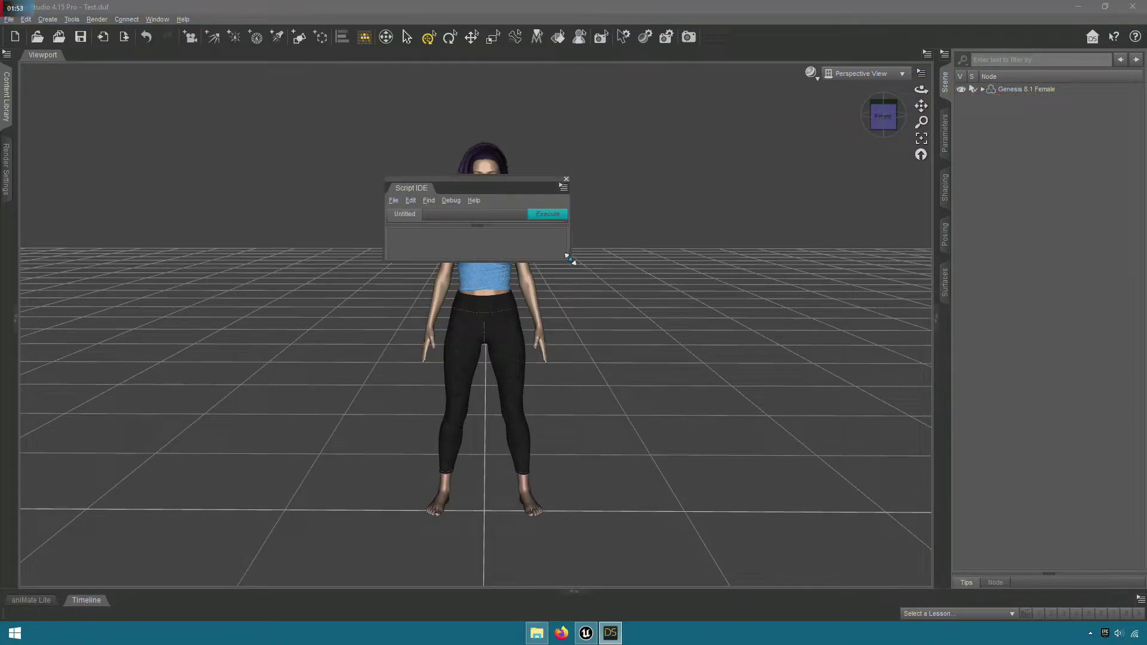
drag(570, 259, 849, 484)
drag(602, 178, 384, 163)
Load DAZ.dsa into the Script IDE and execute it on the Genesis 8.1 Female
click(536, 633)
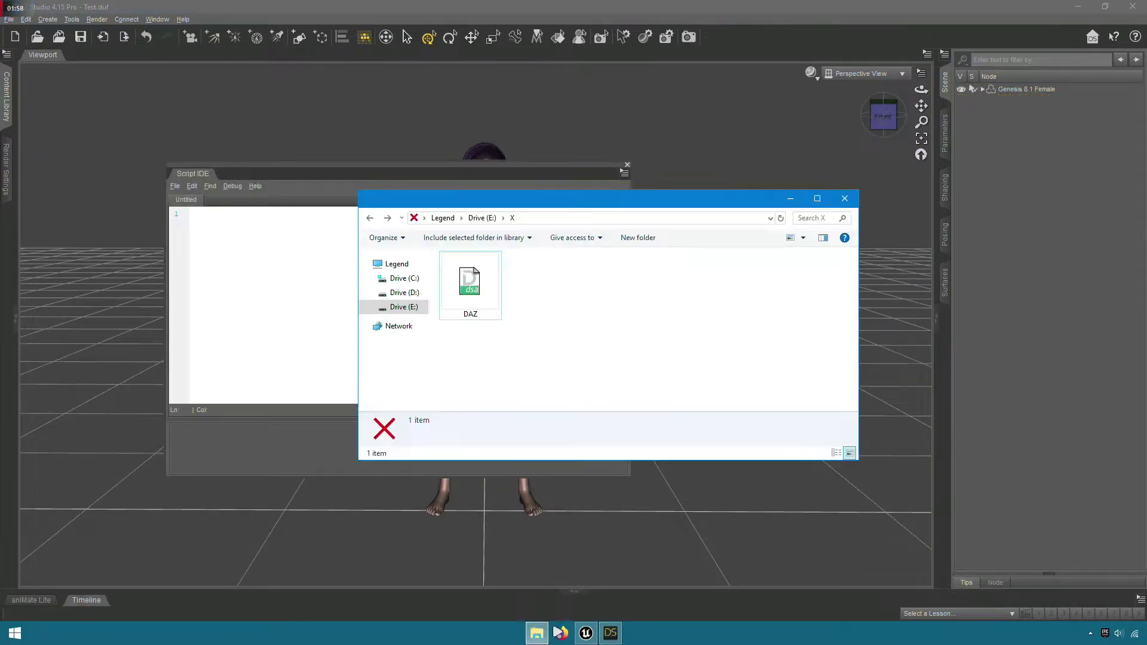
drag(619, 214, 901, 226)
drag(754, 295, 407, 310)
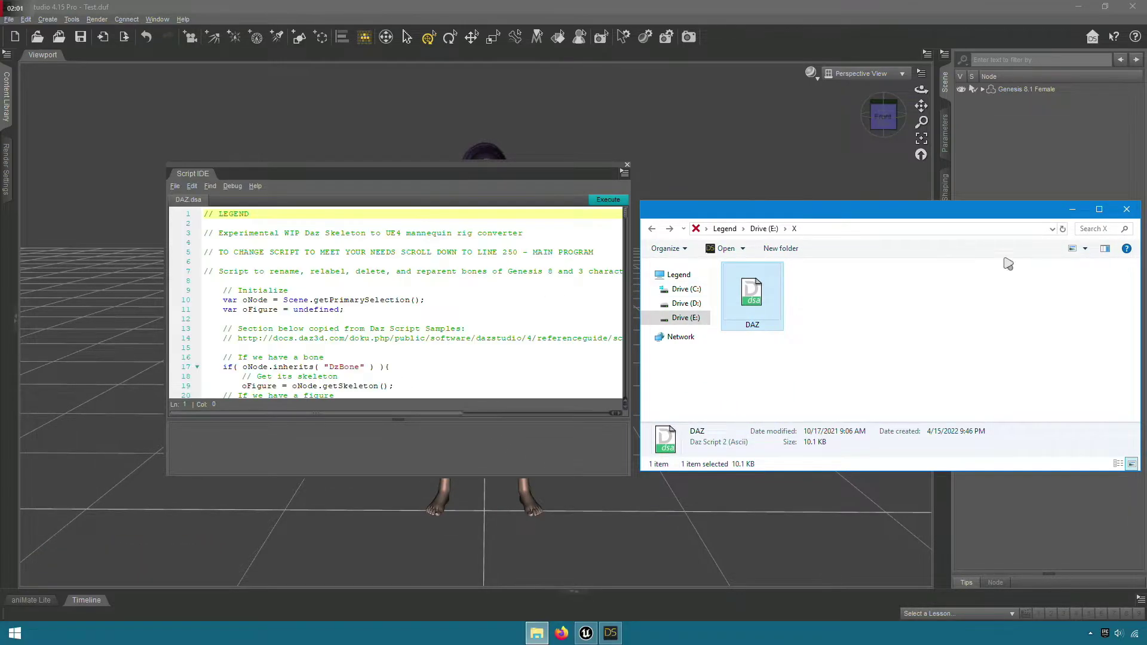
click(1126, 209)
click(1034, 93)
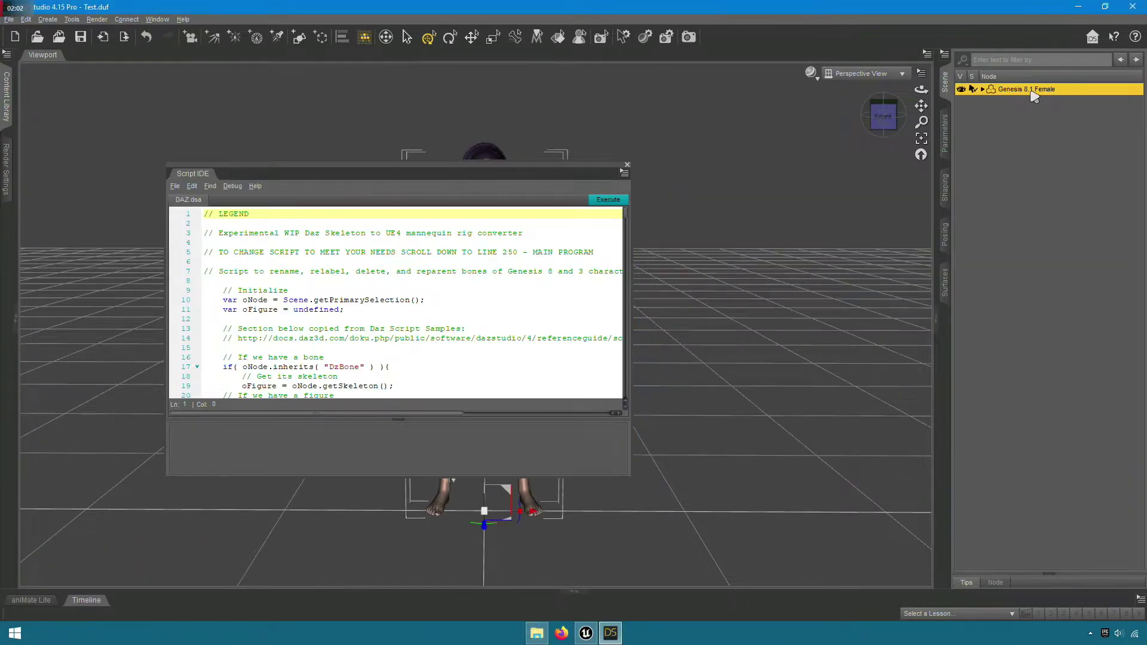
click(612, 199)
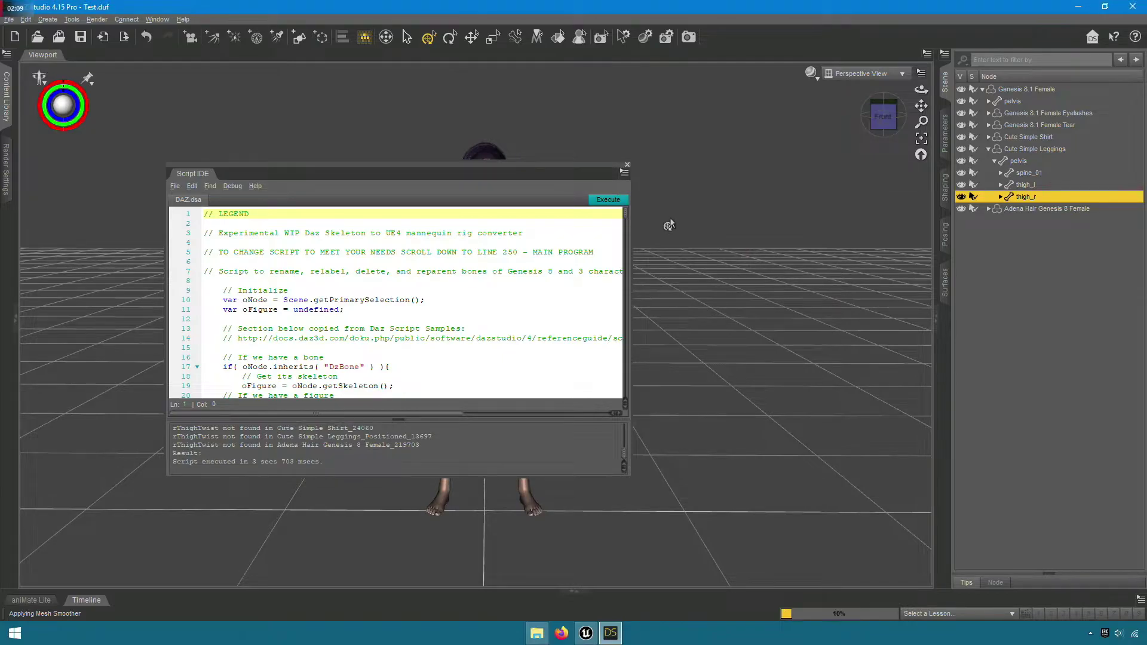
click(628, 166)
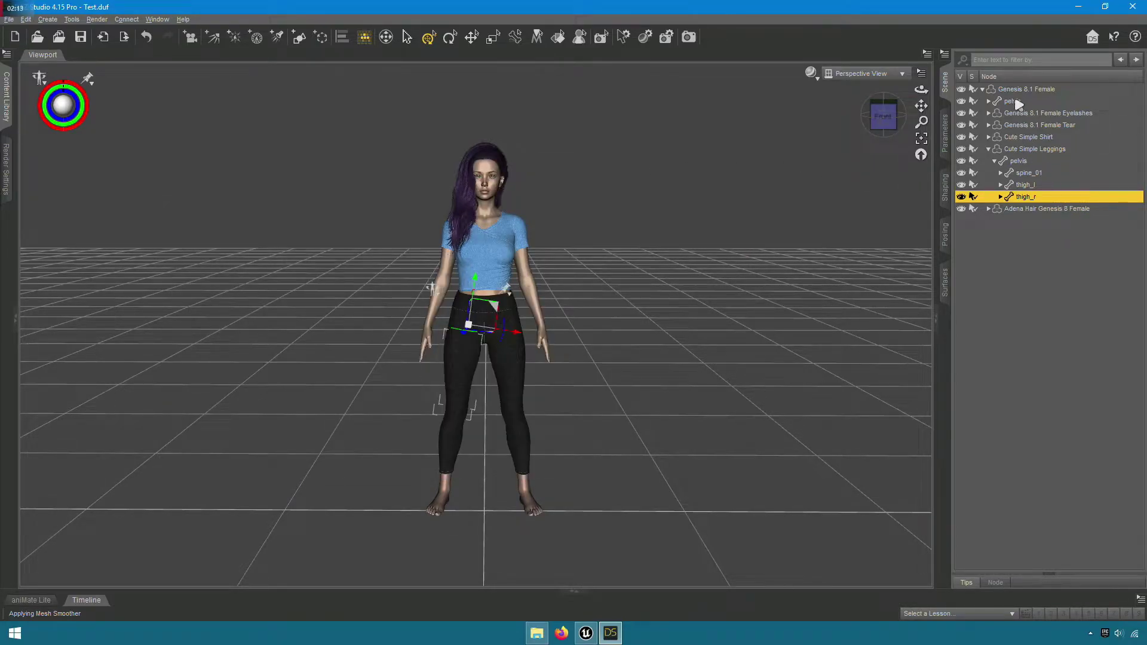
double_click(1038, 90)
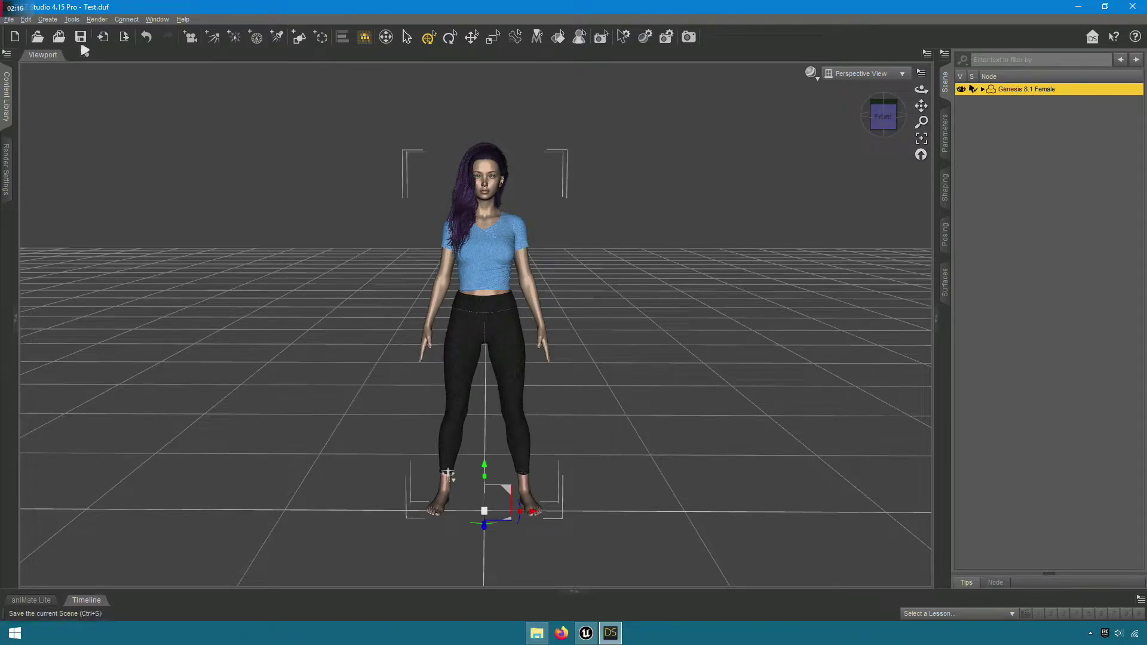
Export the scene as TestAnim2 Autodesk FBX, adjusting and accepting the FBX export options
click(9, 19)
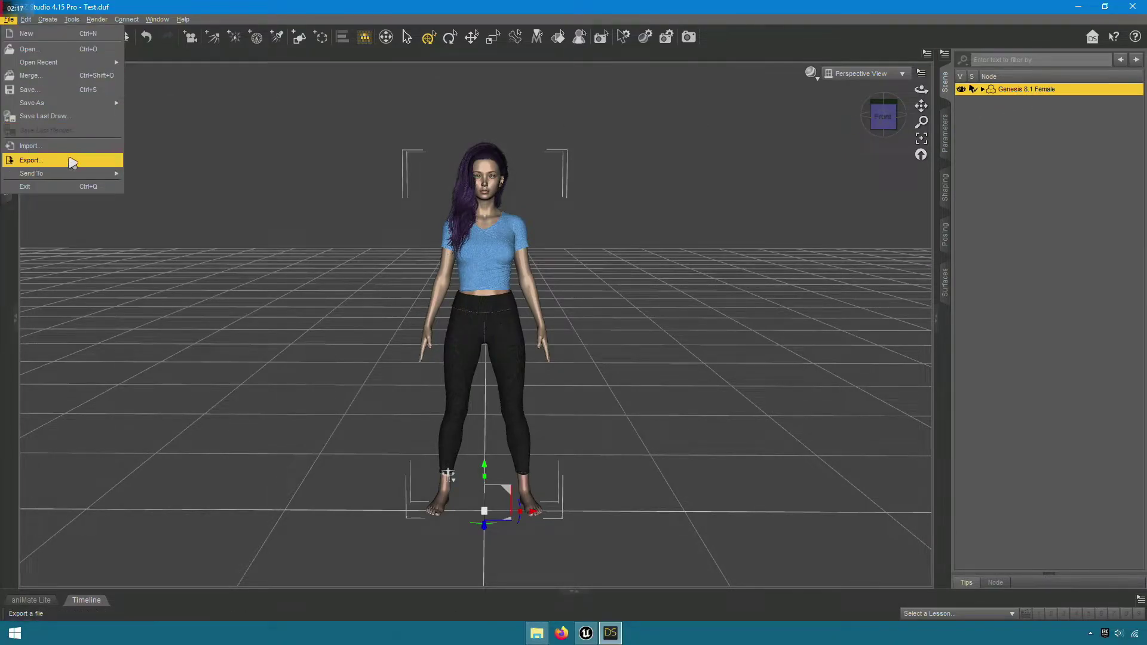
click(70, 160)
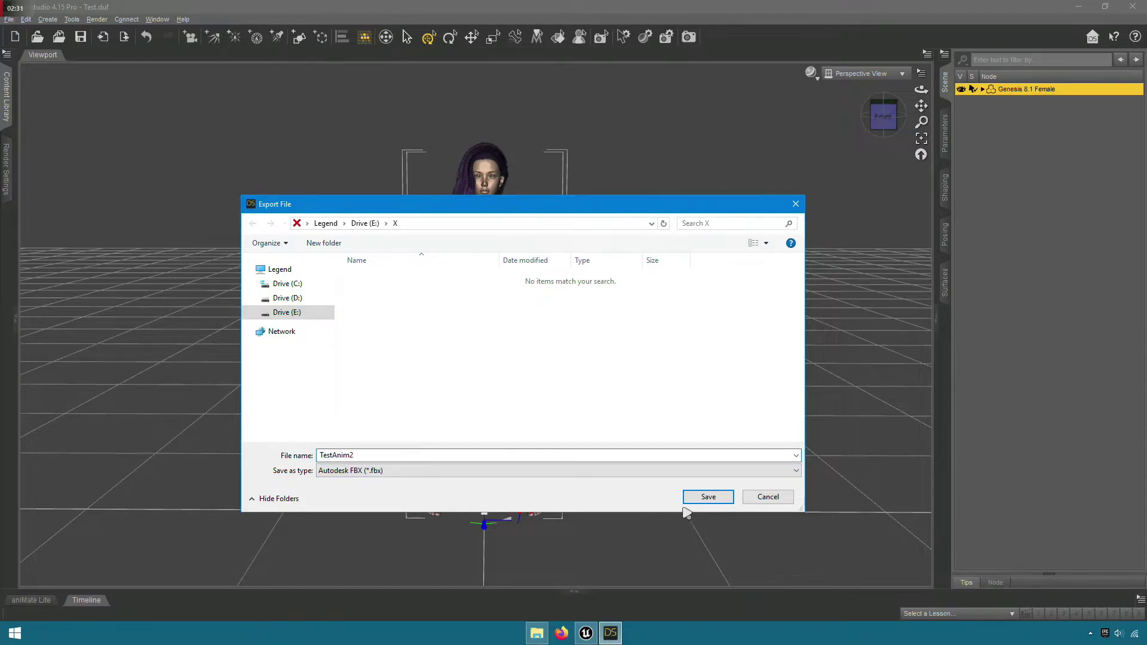
click(707, 499)
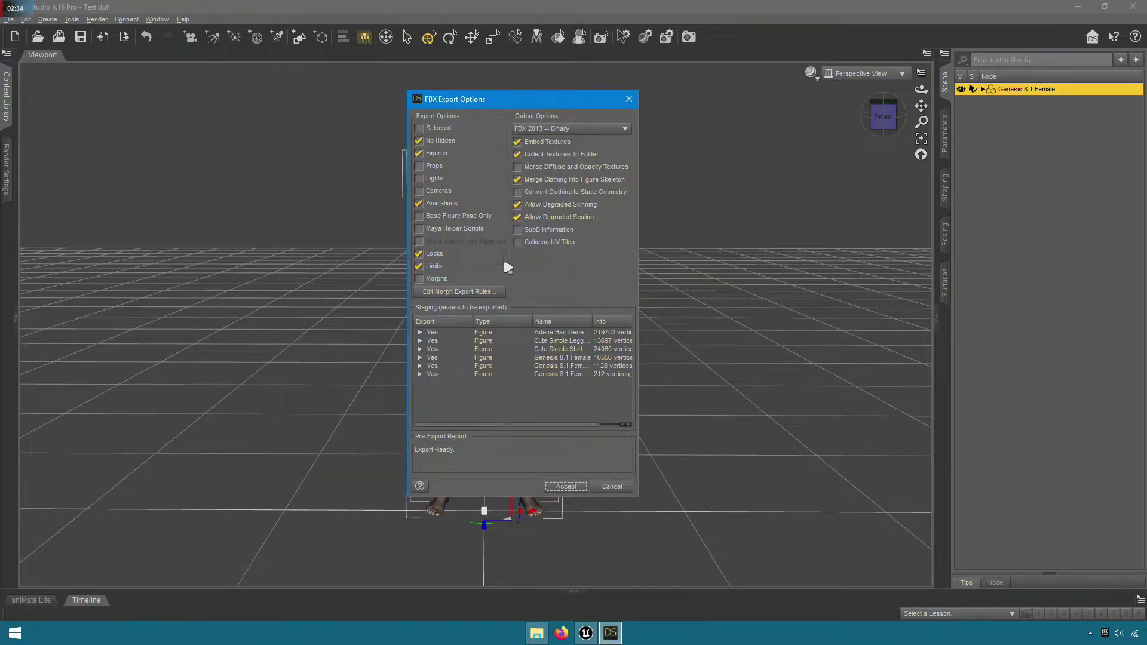
click(448, 206)
click(568, 486)
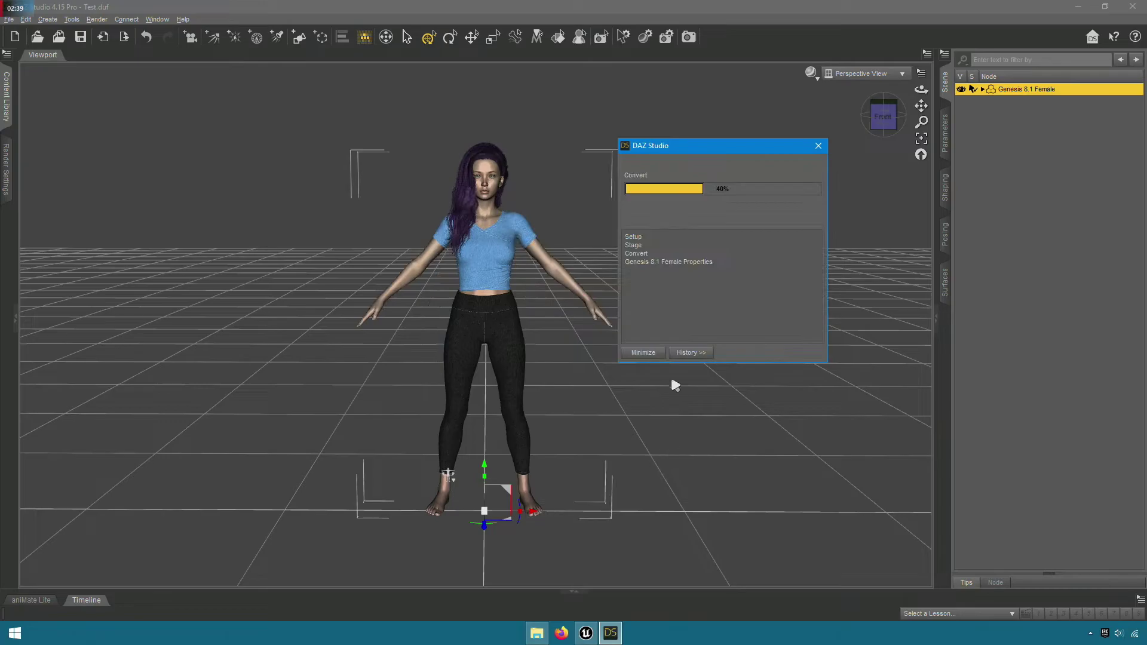
drag(736, 146, 668, 210)
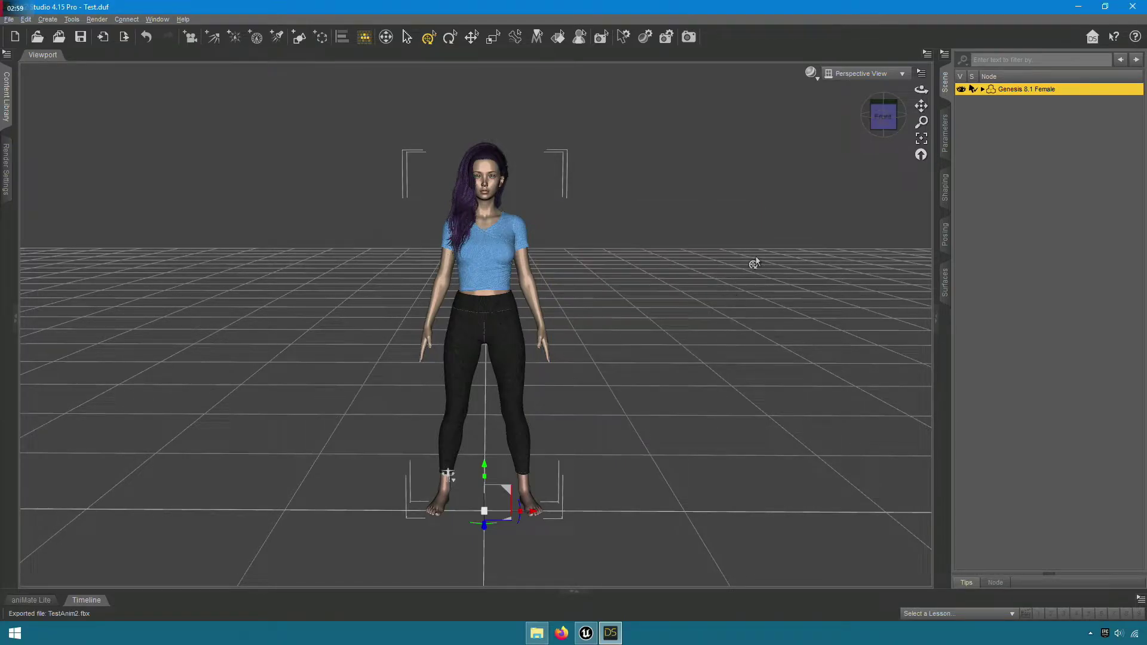
Minimize DAZ Studio and locate the exported TestAnim2 FBX in the E:\X folder
click(1078, 7)
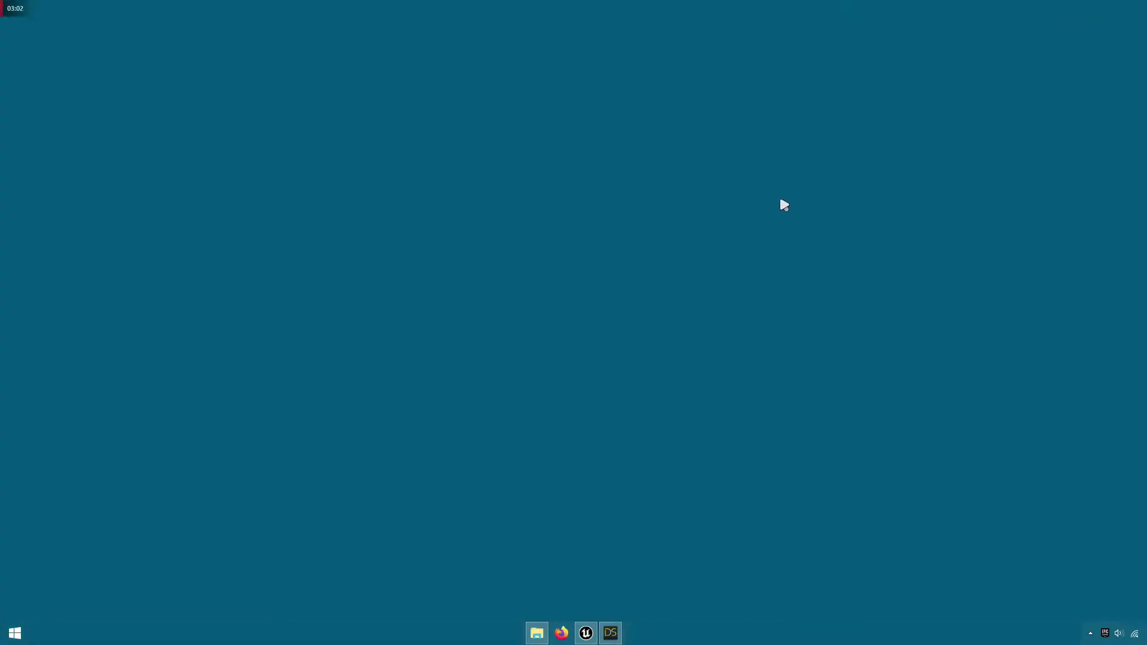
click(537, 633)
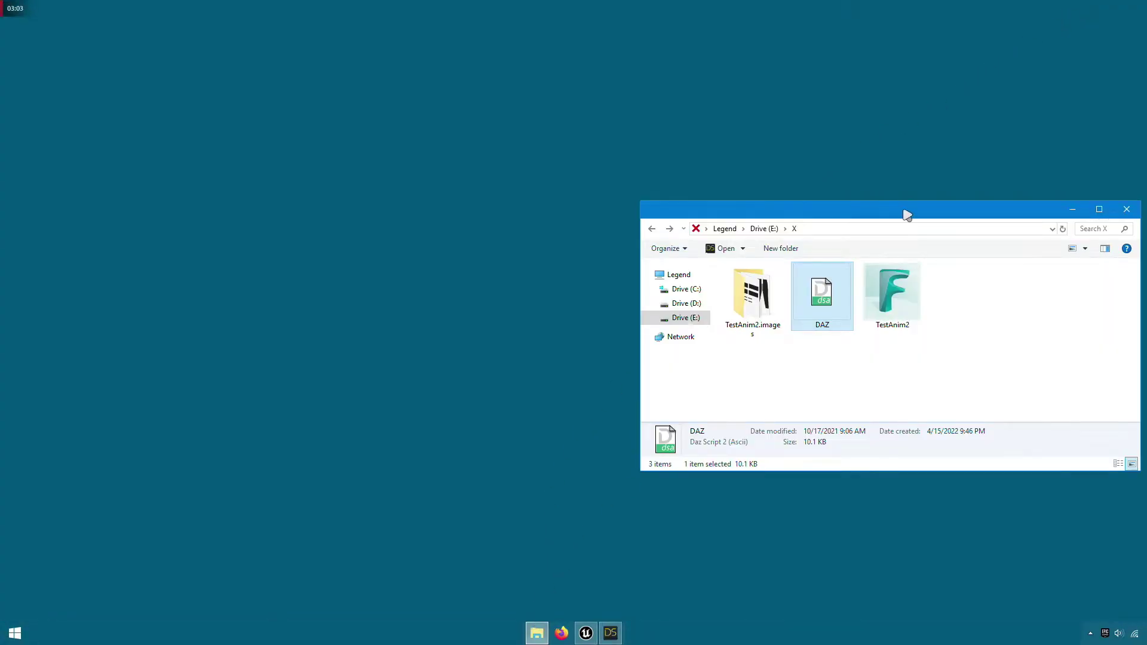
drag(907, 214, 566, 177)
click(573, 328)
click(551, 286)
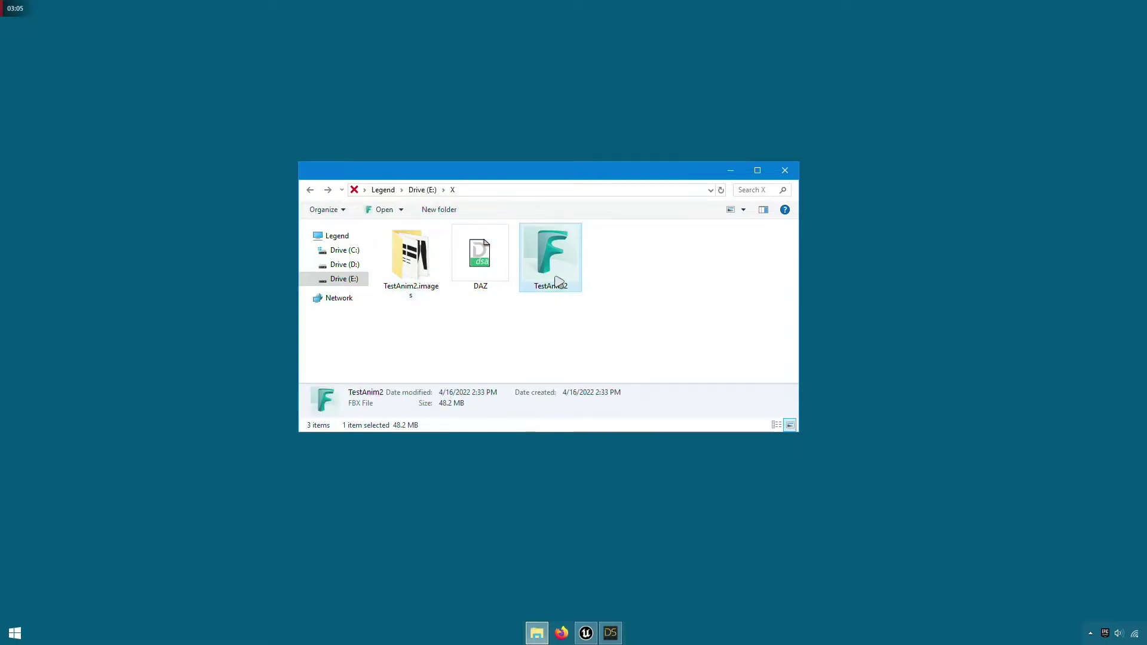
Switch to Unreal Engine's Content Browser from the taskbar
mouse_move(609, 640)
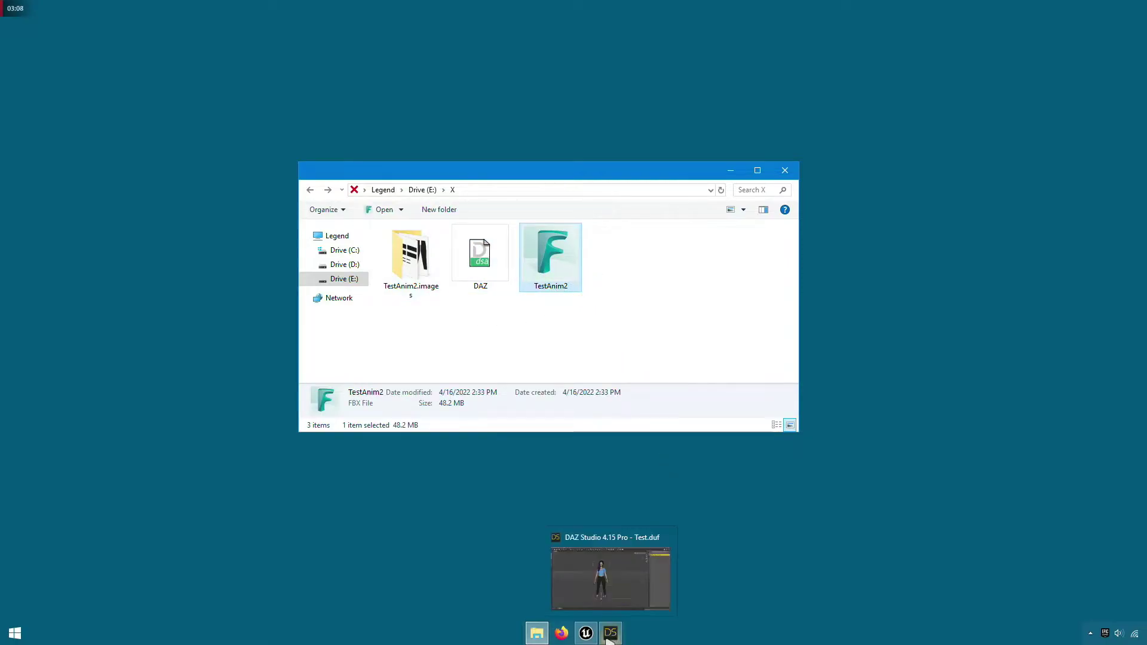
drag(591, 641, 635, 634)
click(618, 632)
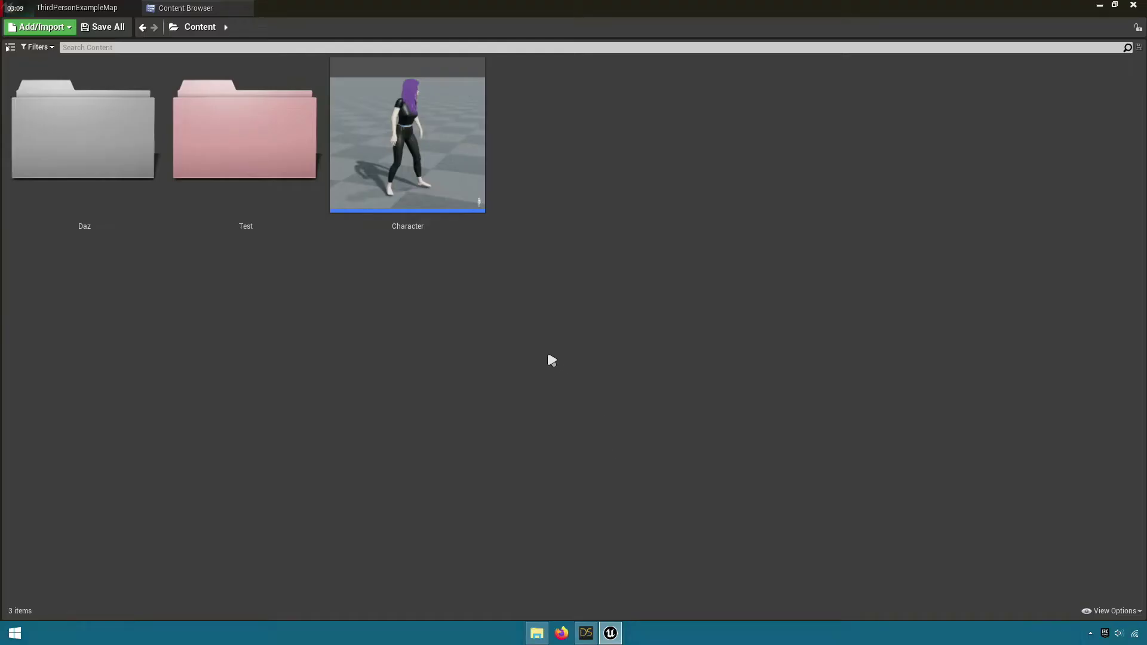
Open the Daz folder and drag TestAnim2.fbx into the Content Browser from Explorer
double_click(115, 228)
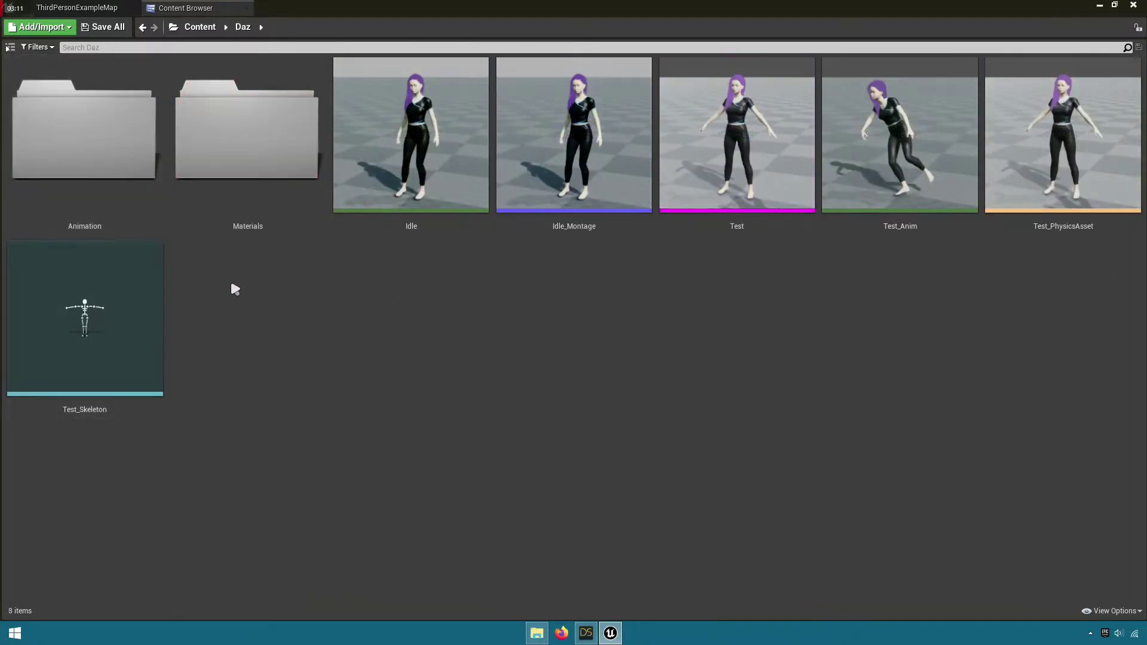
click(150, 377)
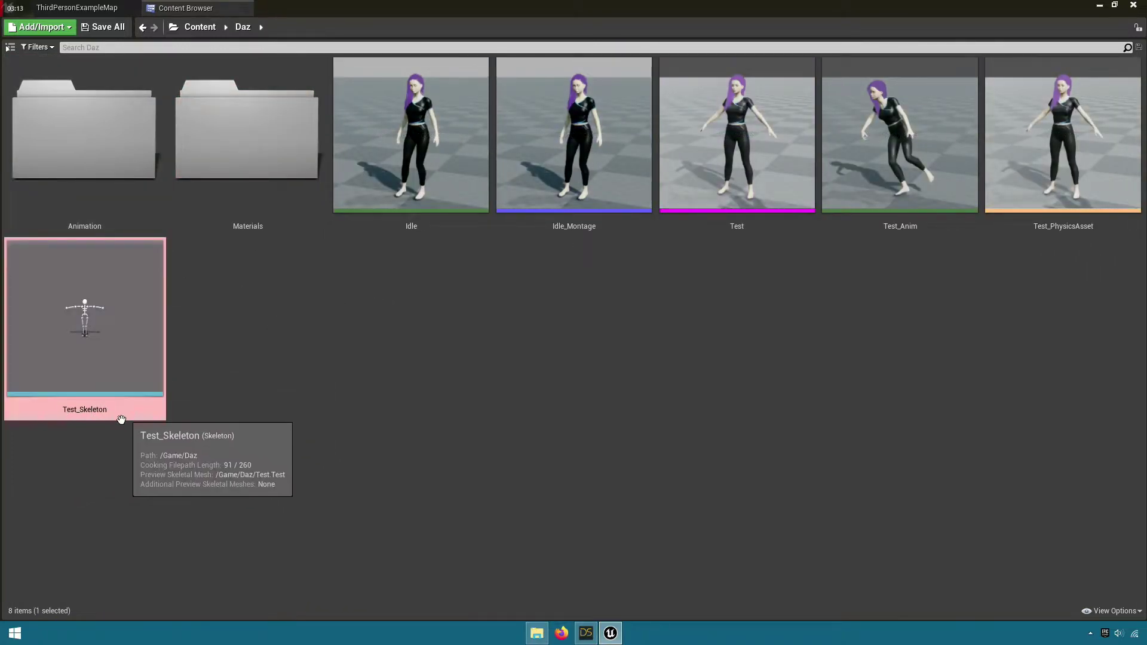
click(506, 387)
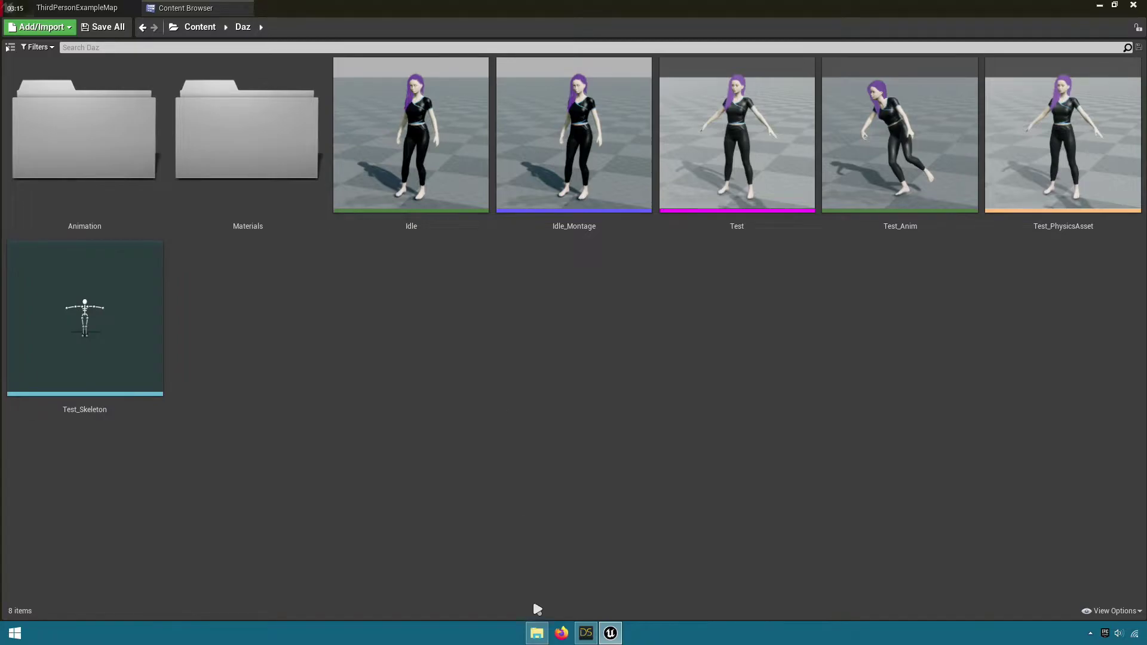
click(537, 633)
drag(547, 299, 906, 372)
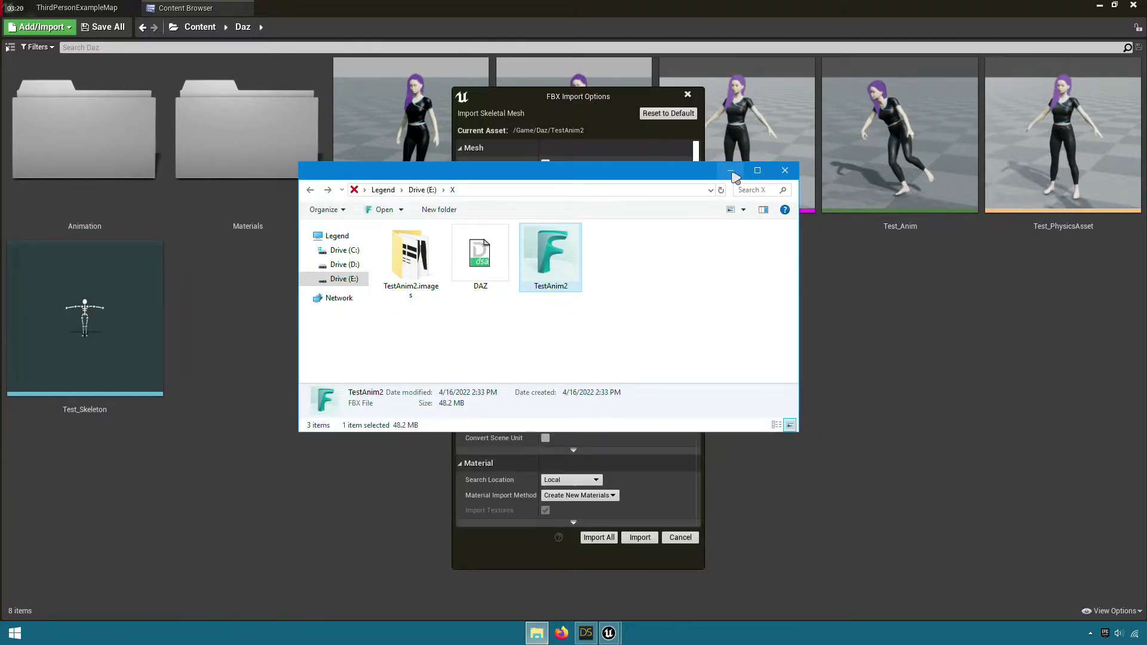
Untick Import Mesh, keep Test_Skeleton as the skeleton, and import all
click(731, 171)
drag(604, 105, 579, 66)
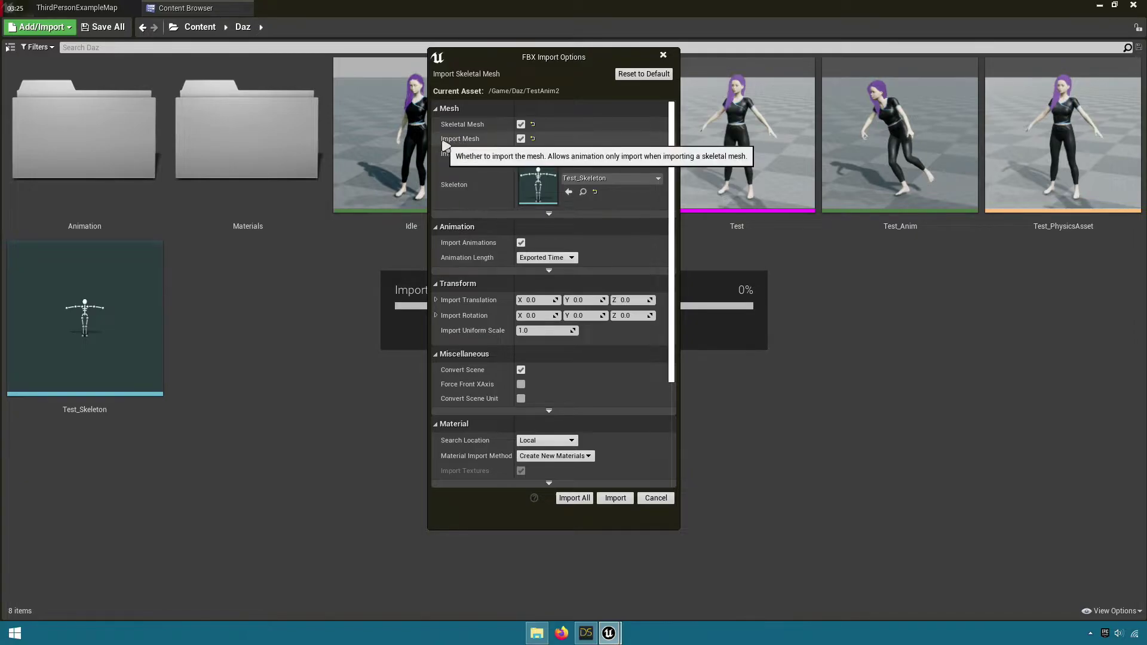
click(521, 138)
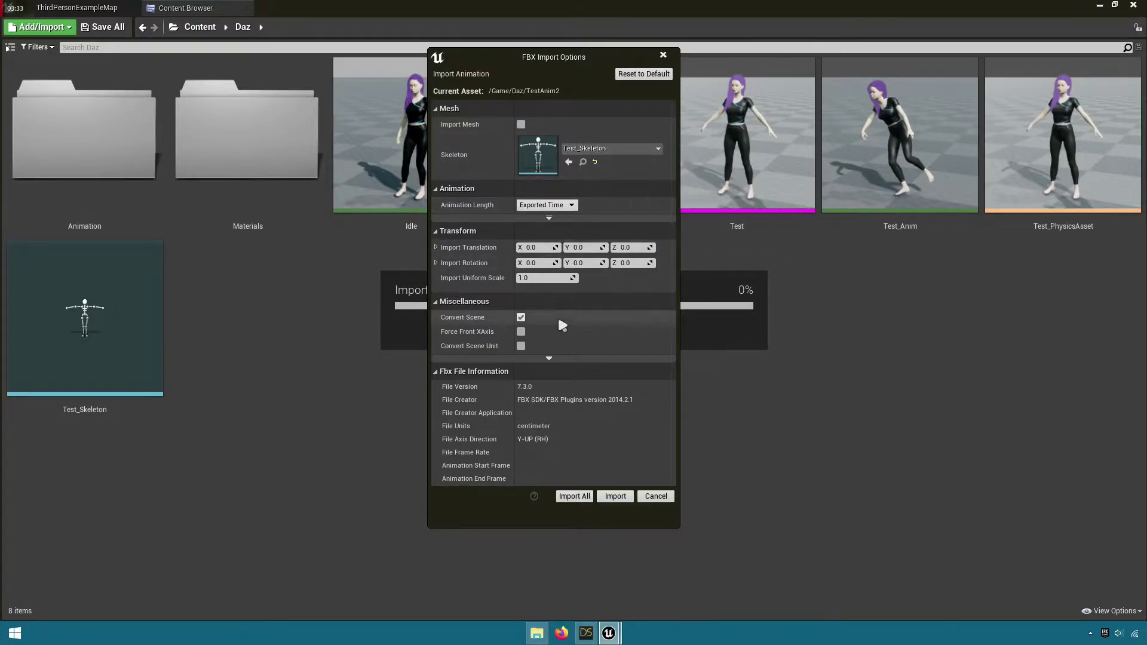
click(572, 496)
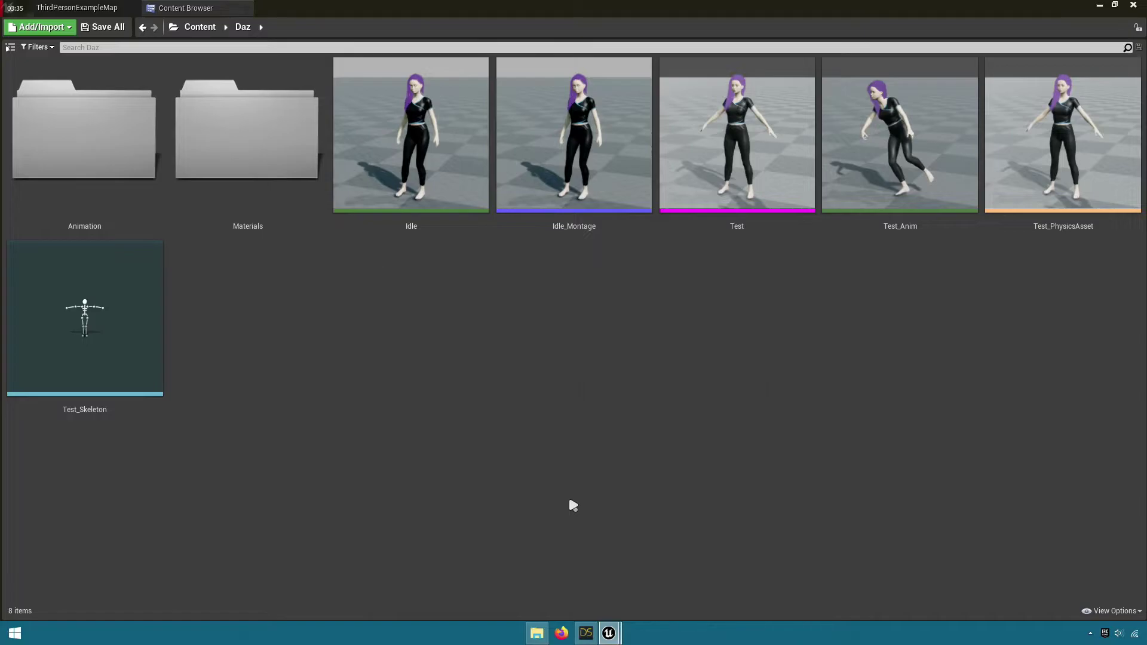
Close the import log, then playtest the level, running the character around the T-posed figure with WASD
click(840, 125)
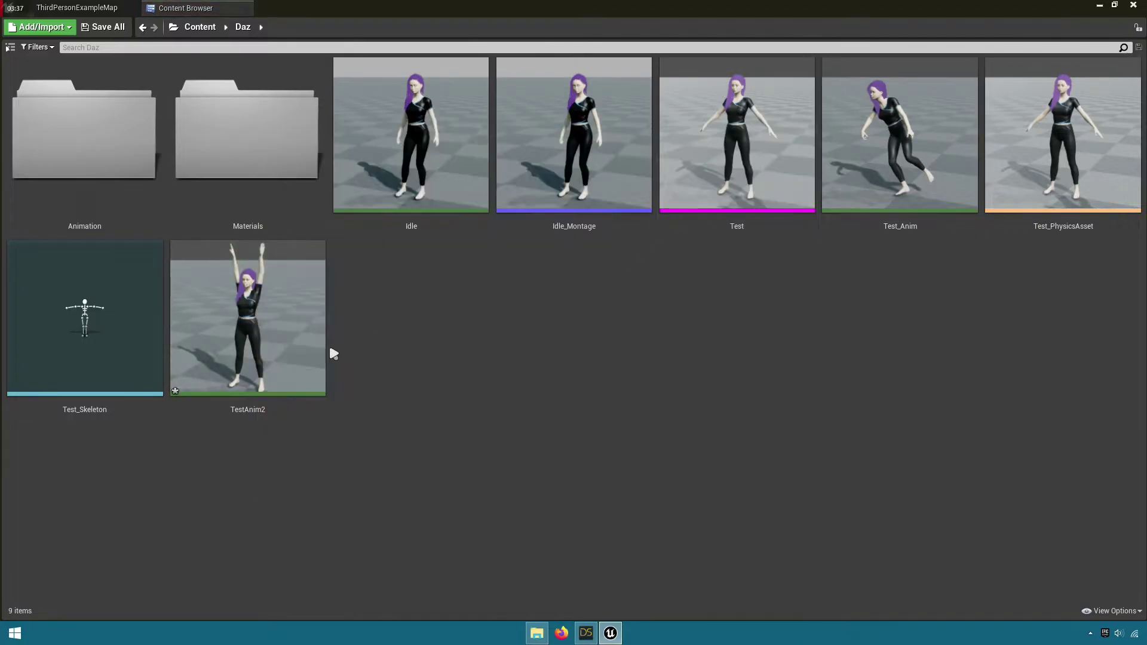
drag(303, 353, 348, 455)
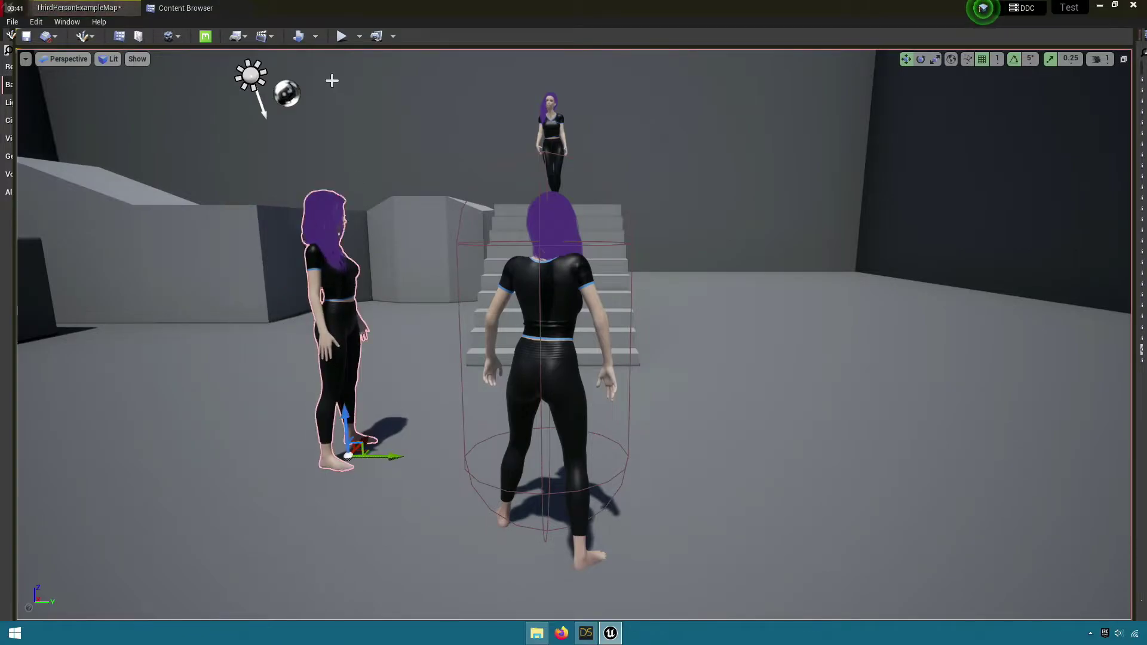
click(341, 36)
key(w)
key(w)
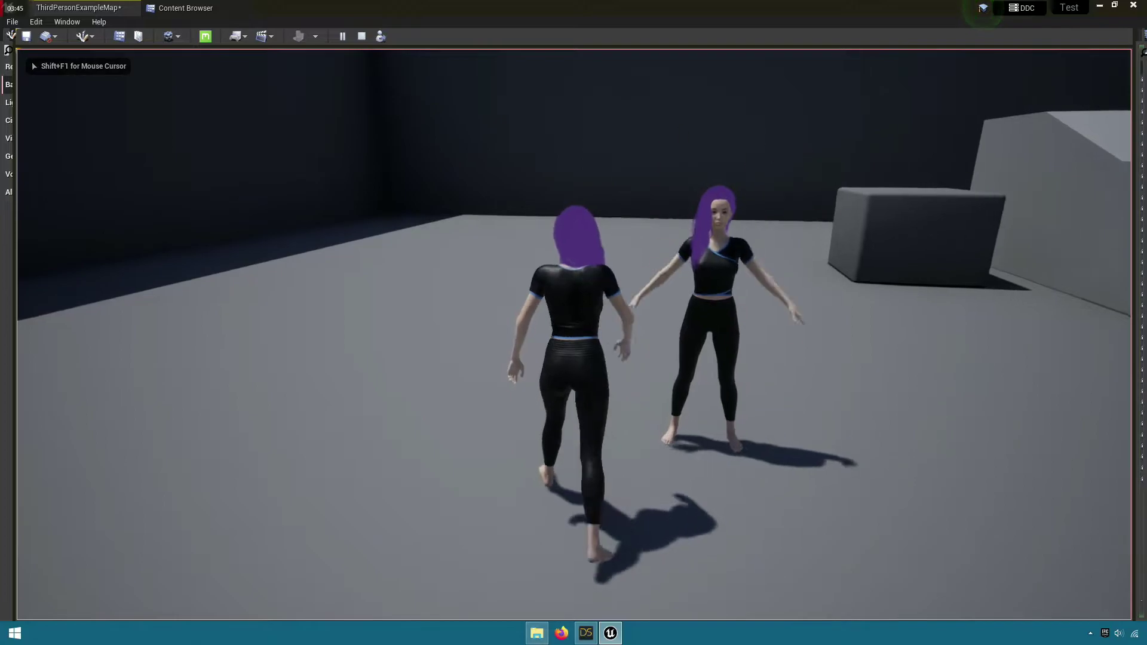
key(d)
key(w)
key(a)
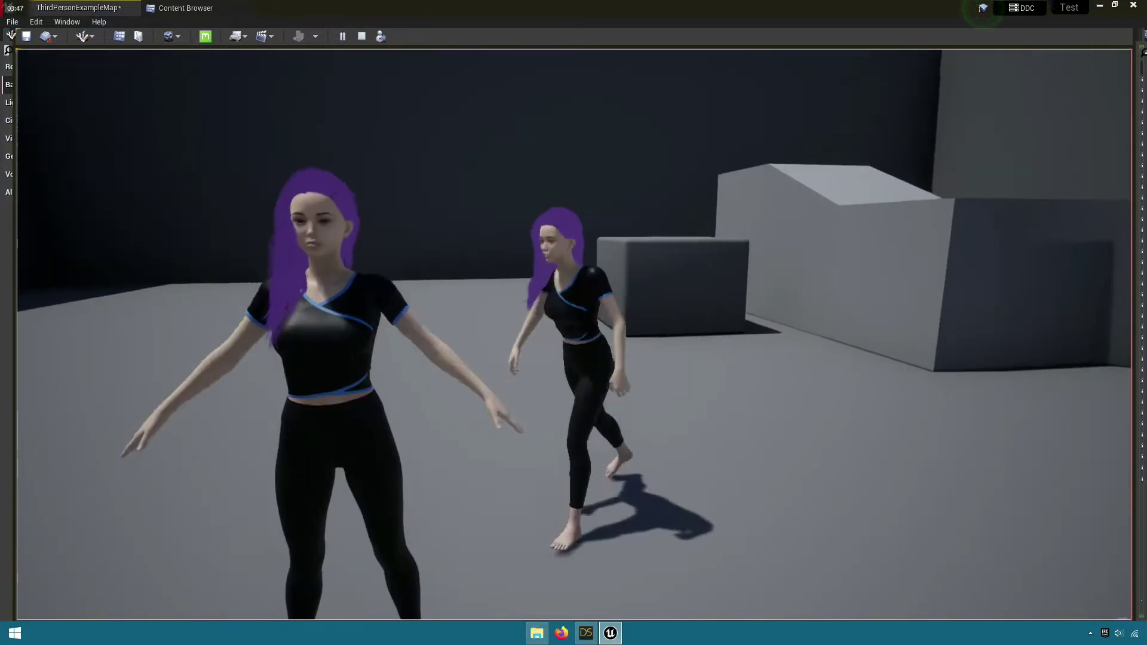
key(s)
key(d)
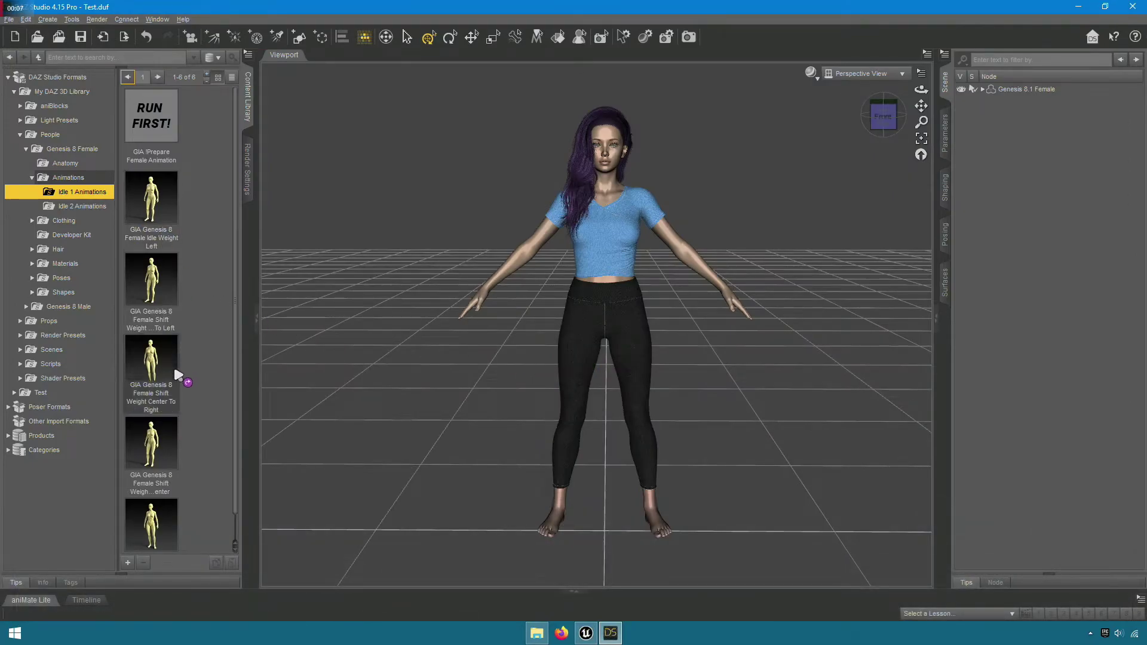
Apply Idle 1 Animations' Idle Weight Left to the Genesis 8.1 Female, accepting the timeline extension
scroll(172, 491, down, 1)
scroll(171, 502, up, 1)
click(69, 195)
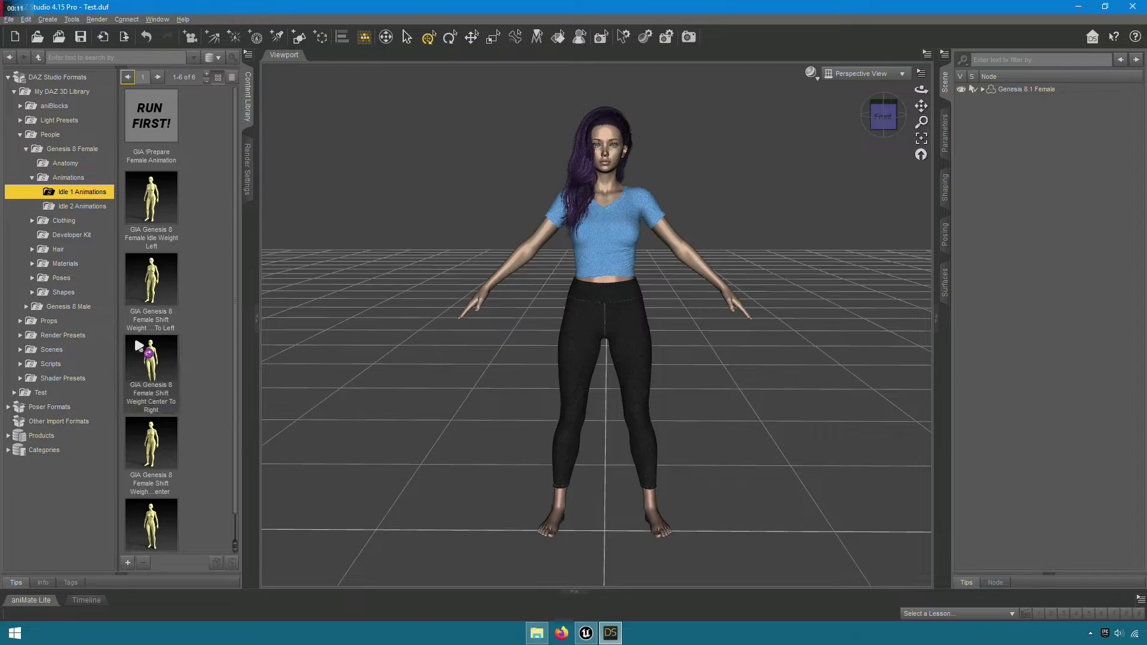
click(1040, 91)
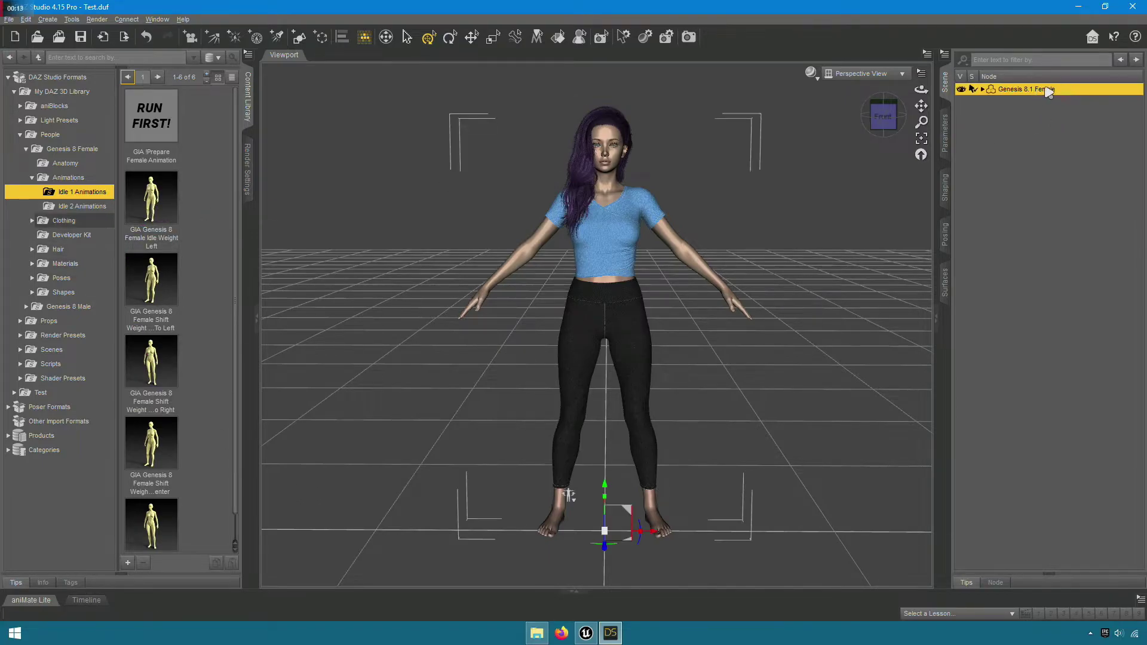
double_click(154, 230)
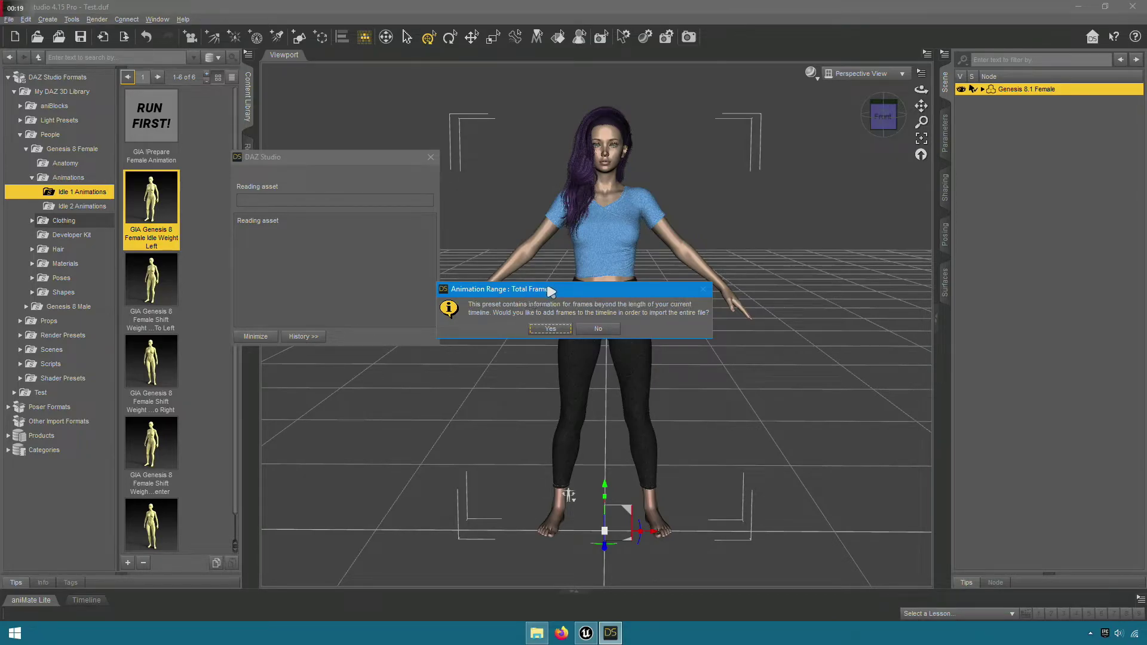
click(549, 329)
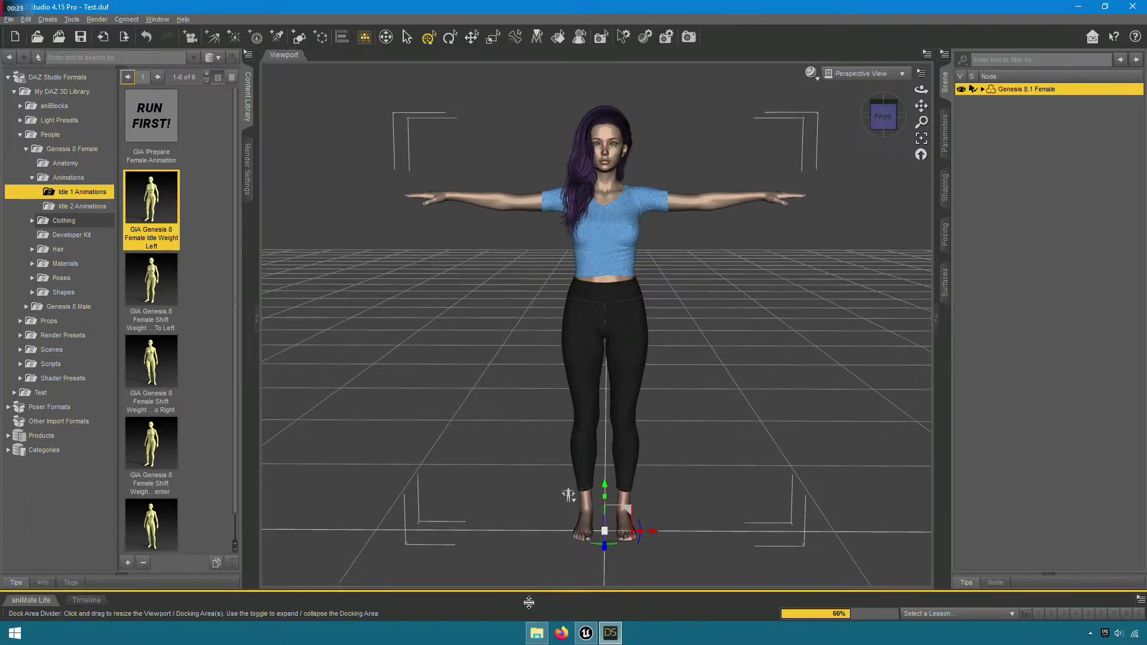
Play the idle animation back on the keyframe Timeline, then stop it
click(33, 600)
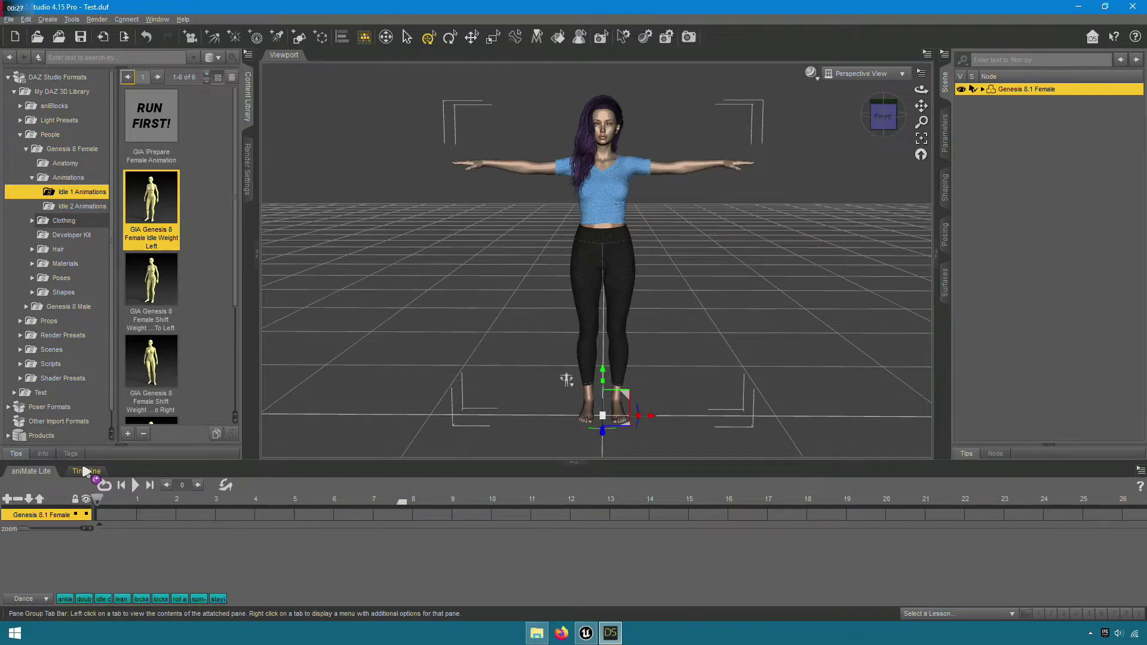
click(87, 472)
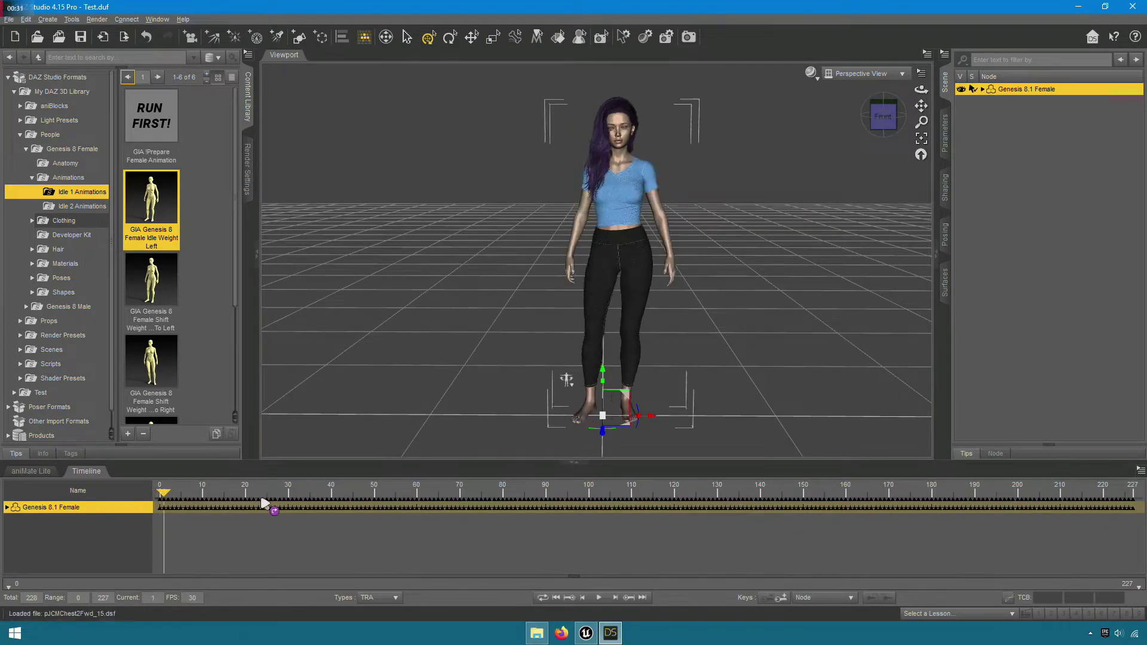
click(599, 598)
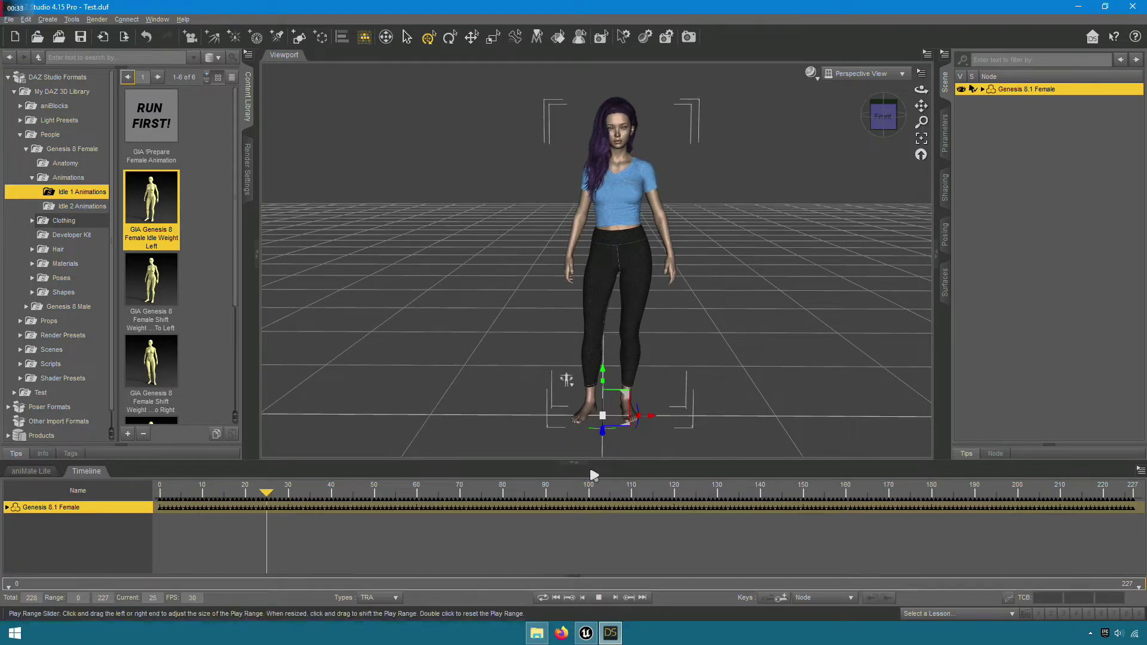
click(599, 597)
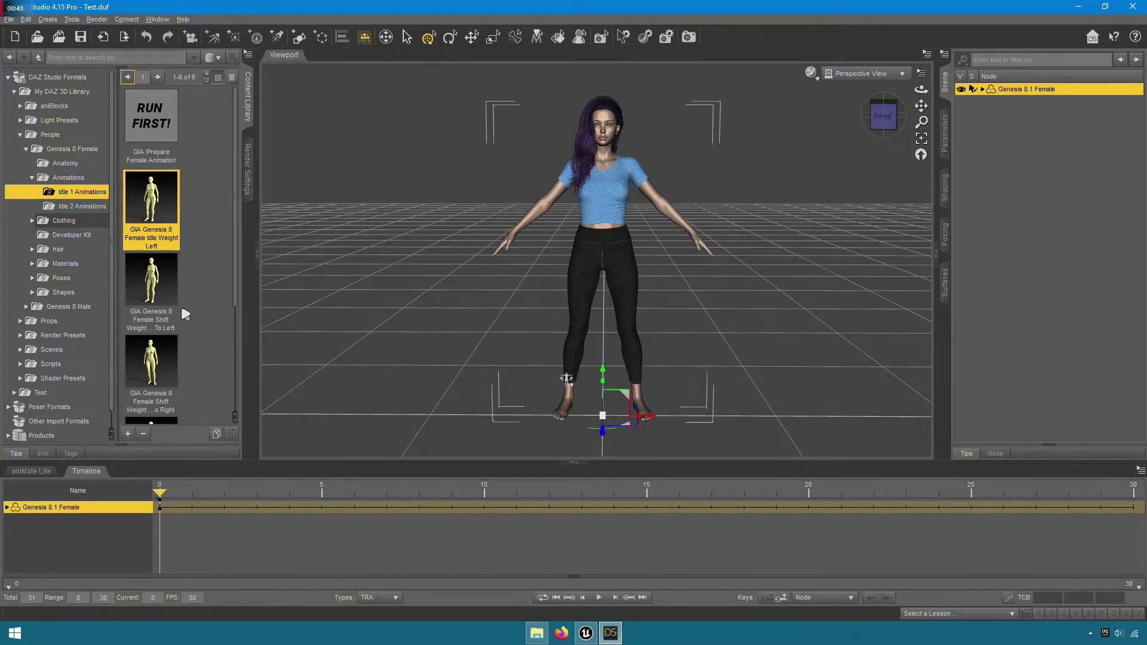
Browse aniBlocks > aniMate > Idles for V8, trying v8 idles 01 and undoing it
double_click(66, 109)
click(68, 124)
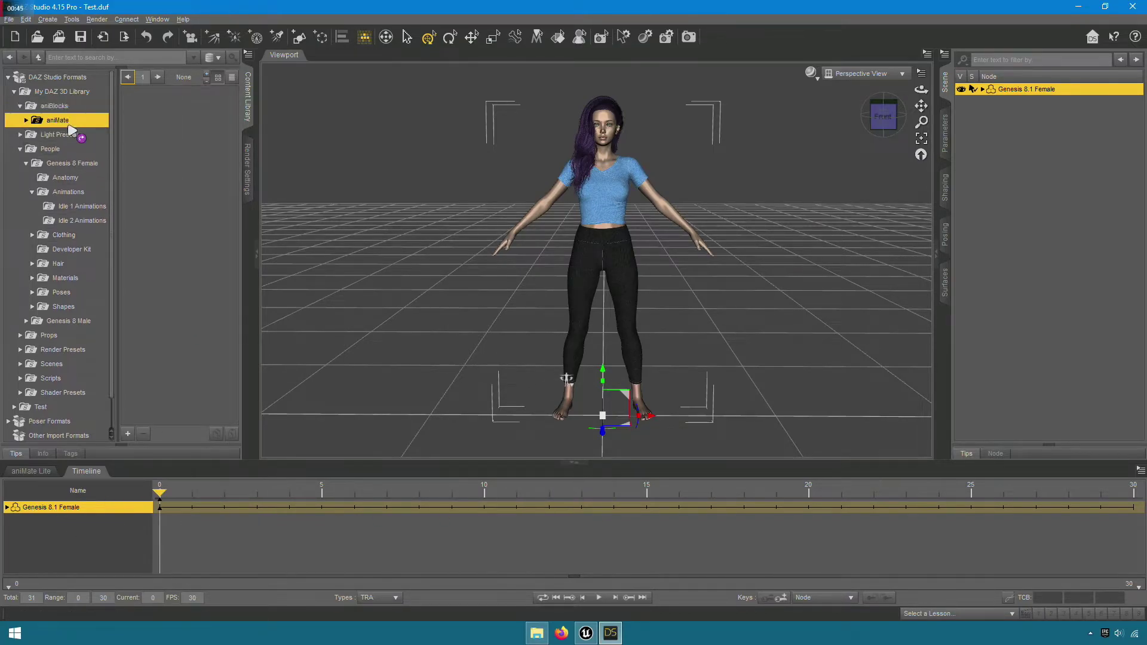
click(74, 178)
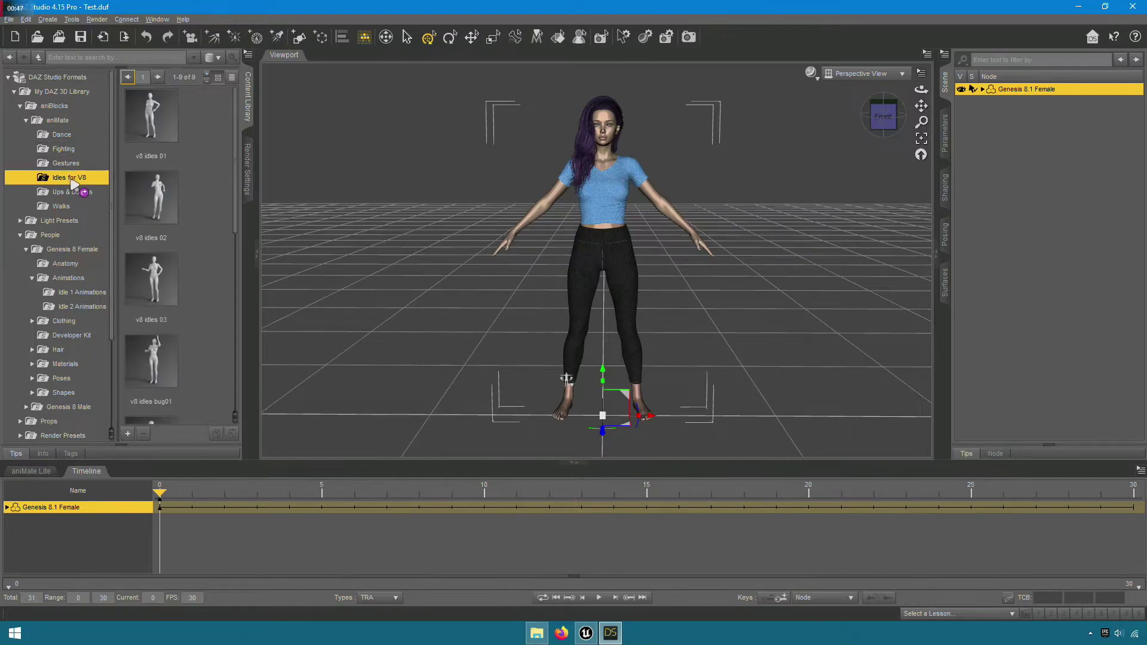
double_click(152, 122)
key(ctrl+z)
scroll(204, 314, down, 5)
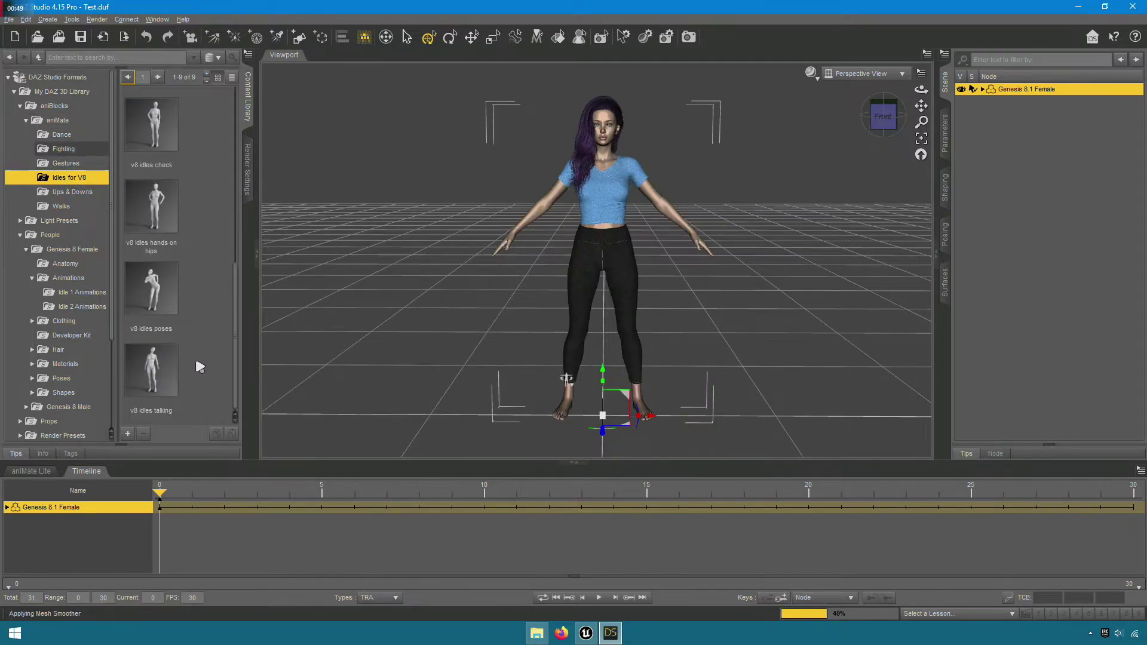
Load v8 idles talking onto the figure and bake its aniMate Lite clip to Studio keyframes
right_click(156, 380)
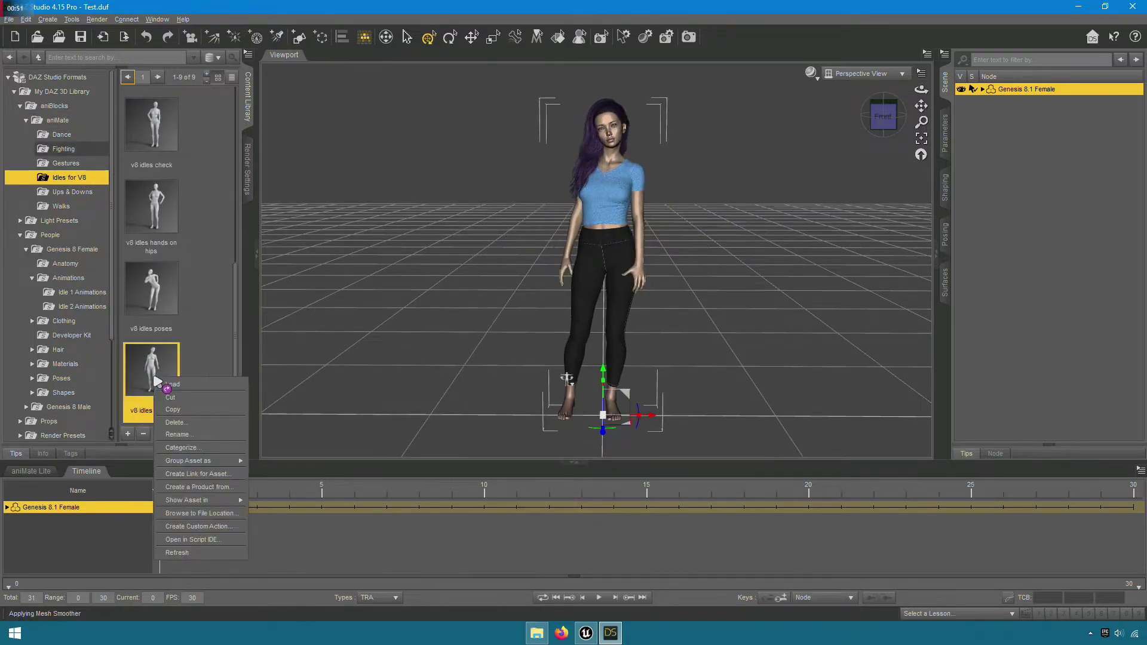
click(186, 386)
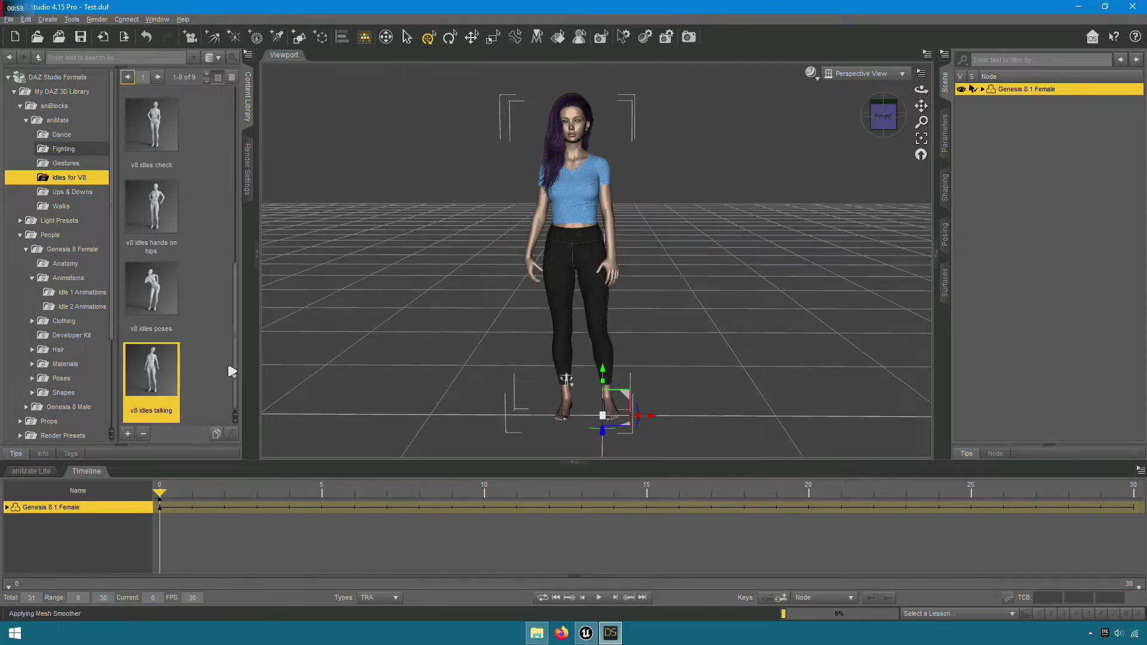
drag(161, 497, 131, 532)
click(33, 472)
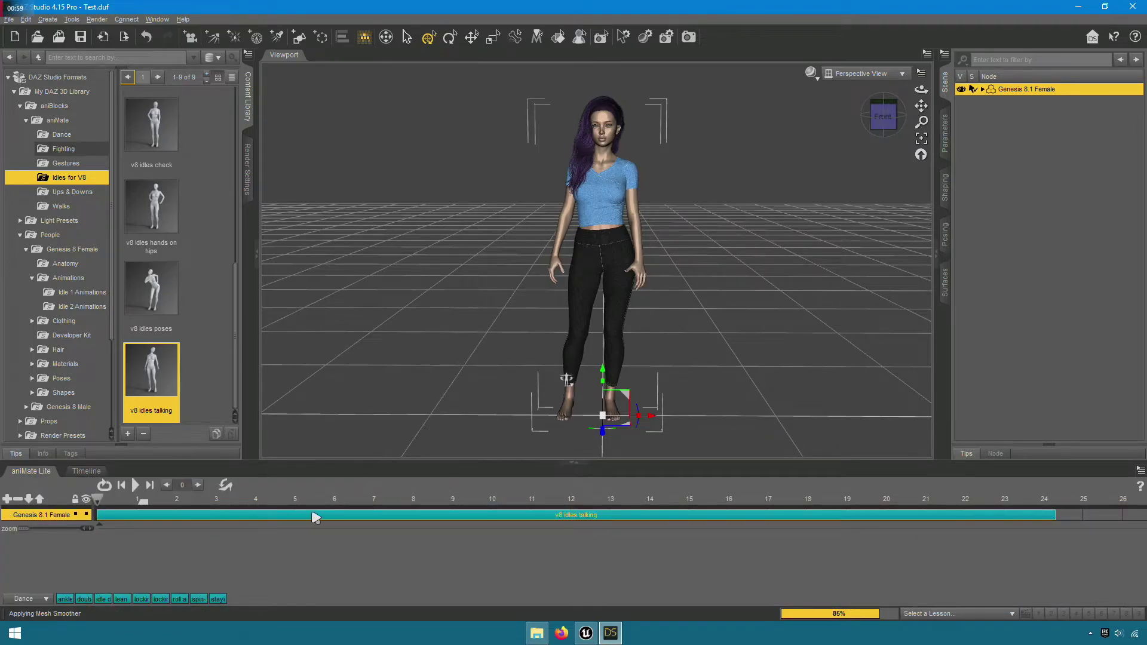
right_click(358, 484)
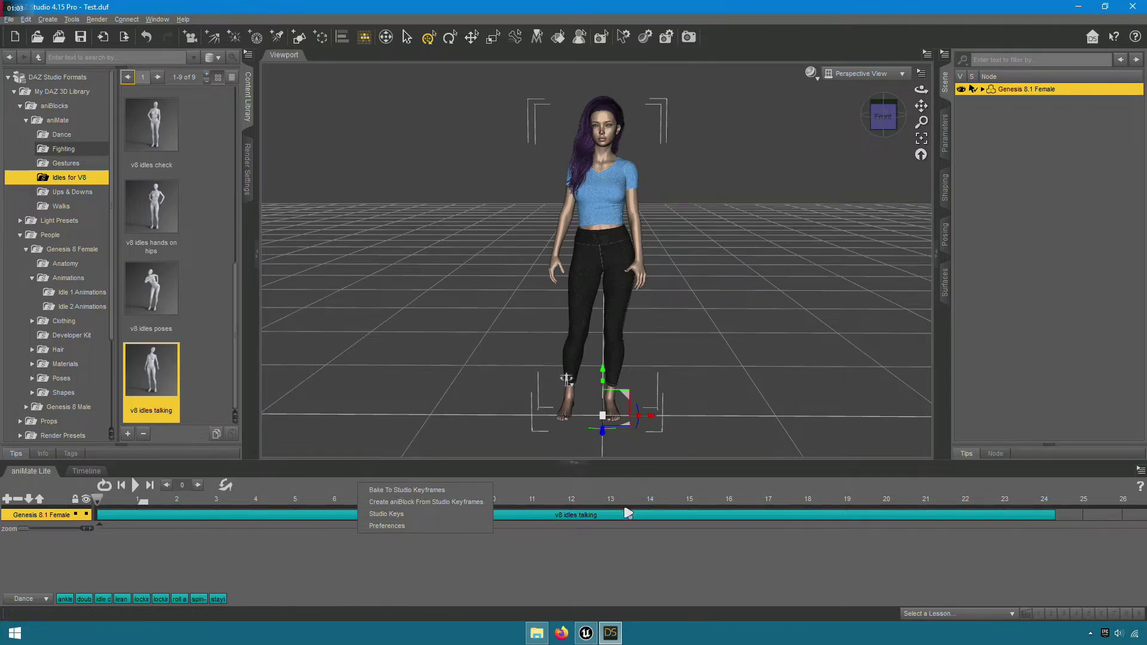
click(416, 490)
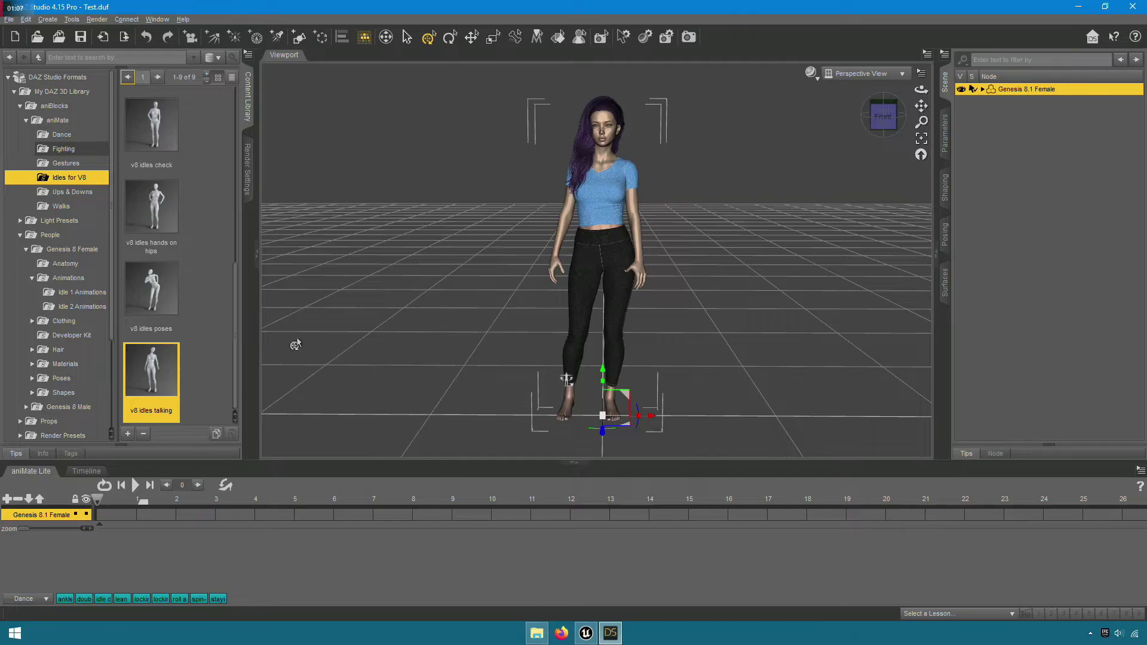
double_click(48, 108)
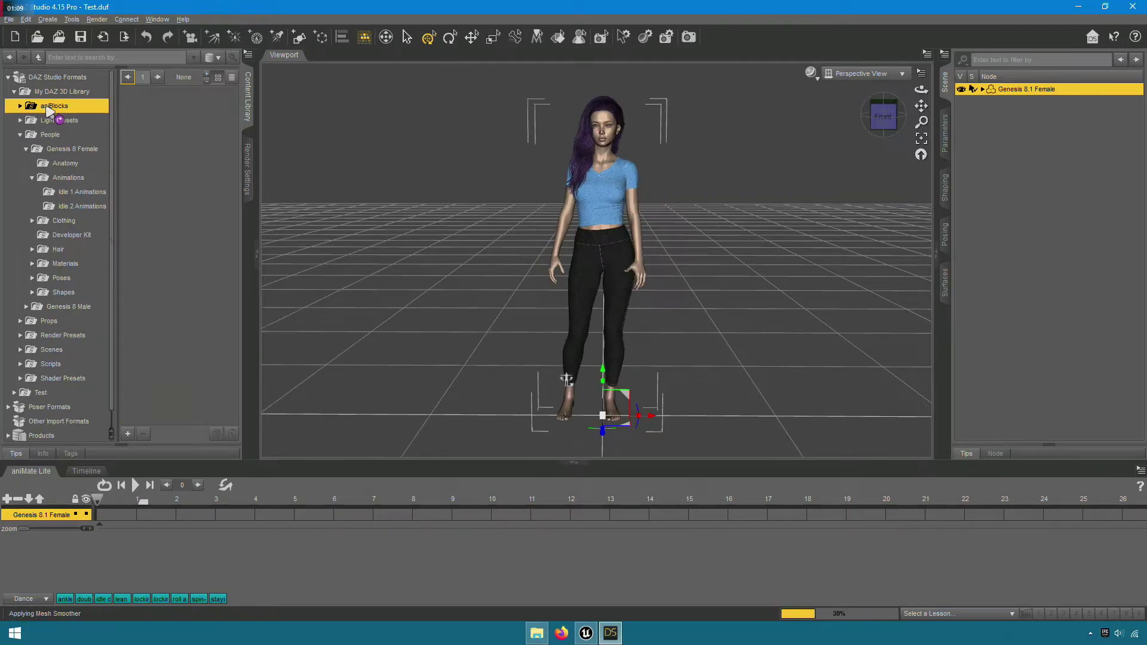
Show the Idle 1 Animations presets and return the keyframe timeline to frame 0
click(71, 193)
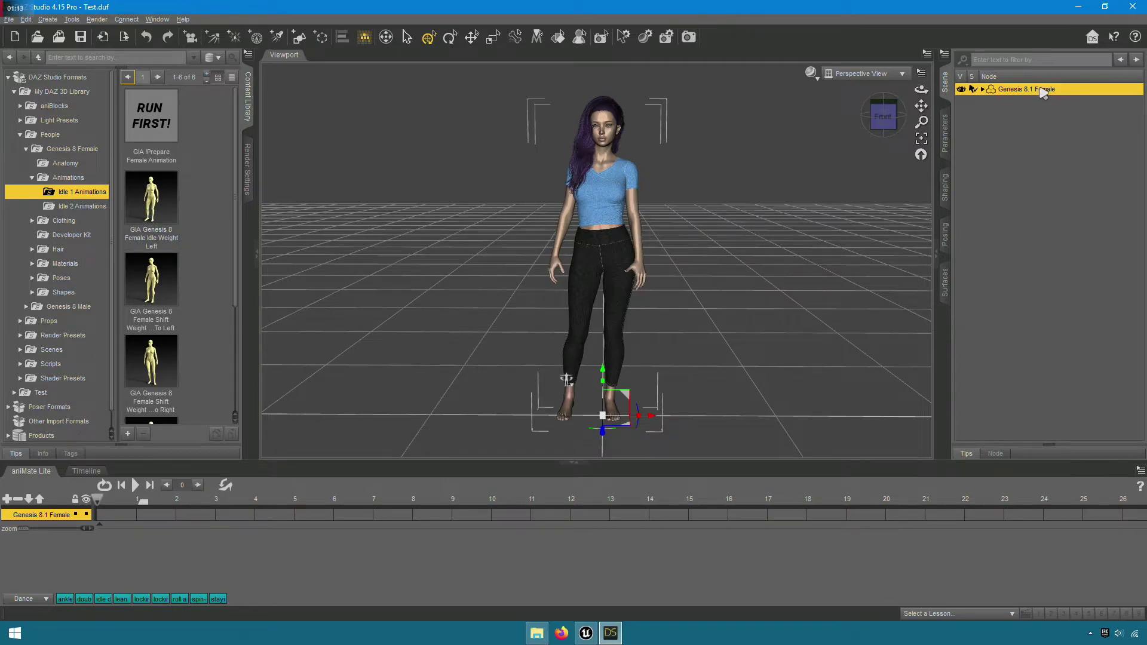
drag(101, 500, 104, 514)
click(90, 472)
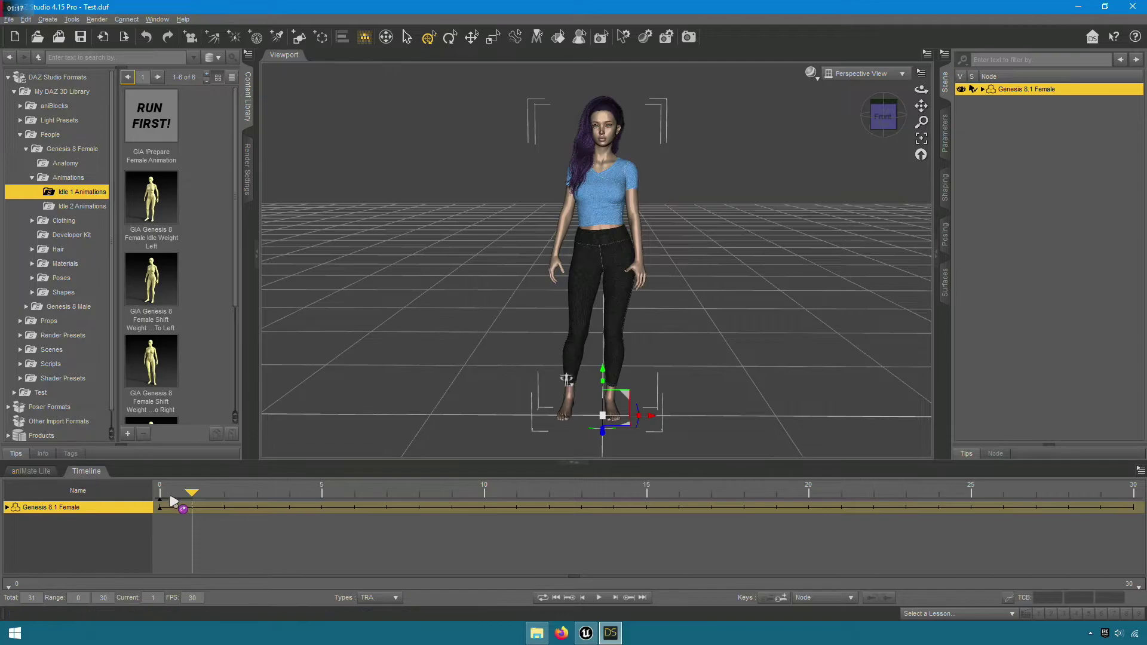
drag(245, 492, 43, 514)
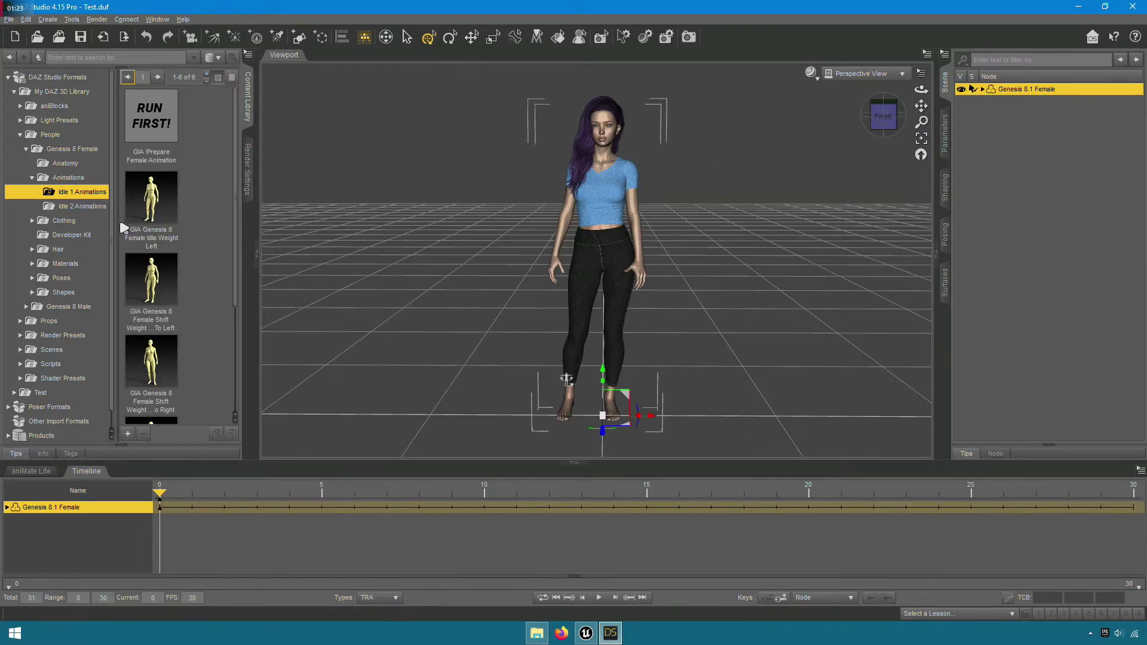
Reapply Idle Weight Left, accept the 228-frame timeline, and hide the Content Library
double_click(144, 219)
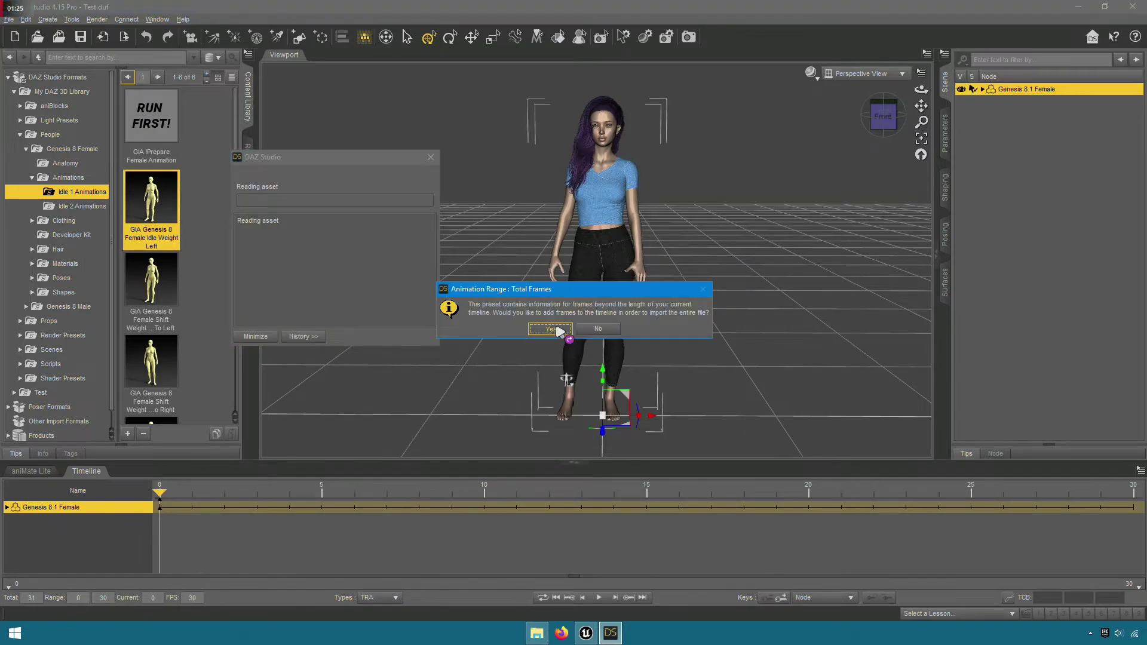
click(550, 329)
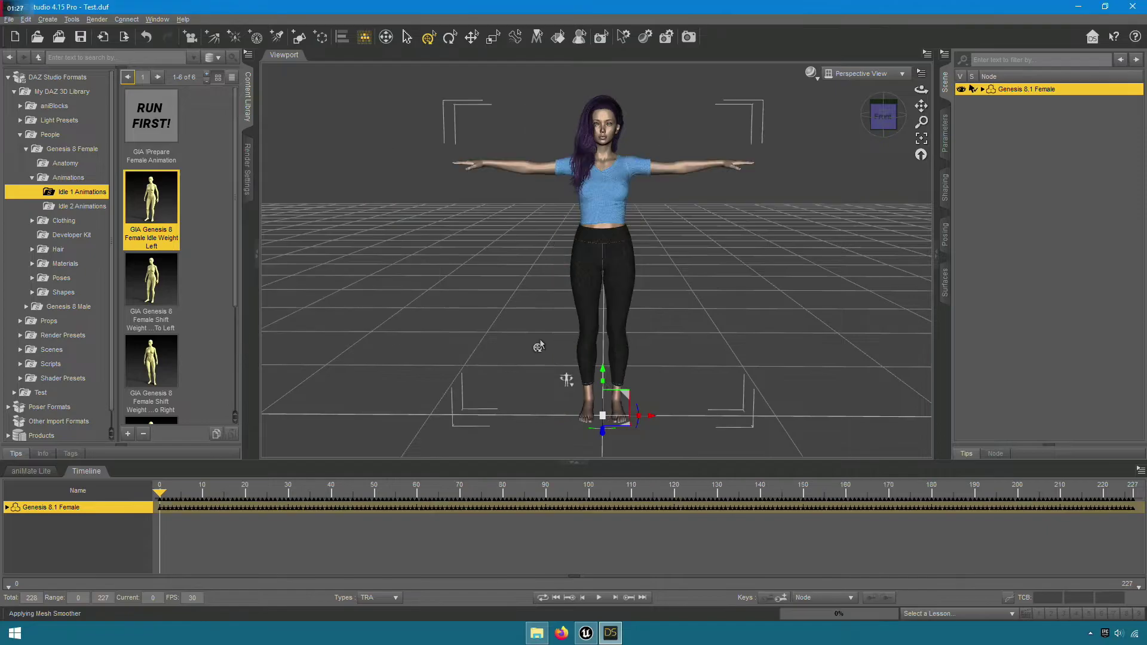
click(31, 471)
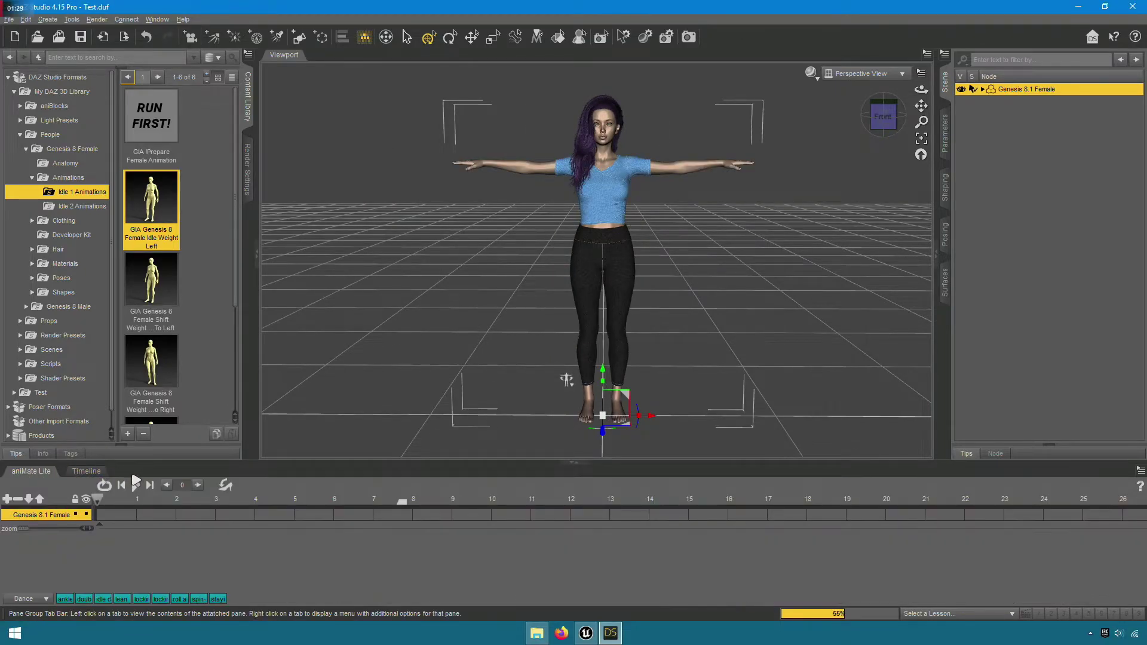
click(99, 471)
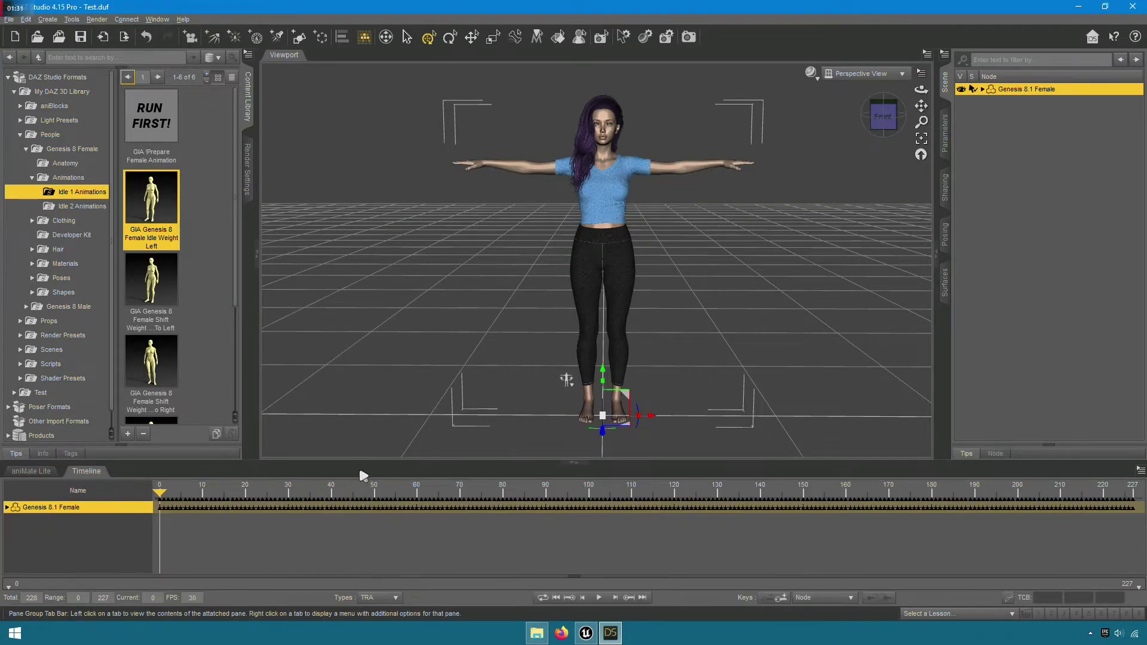
click(263, 248)
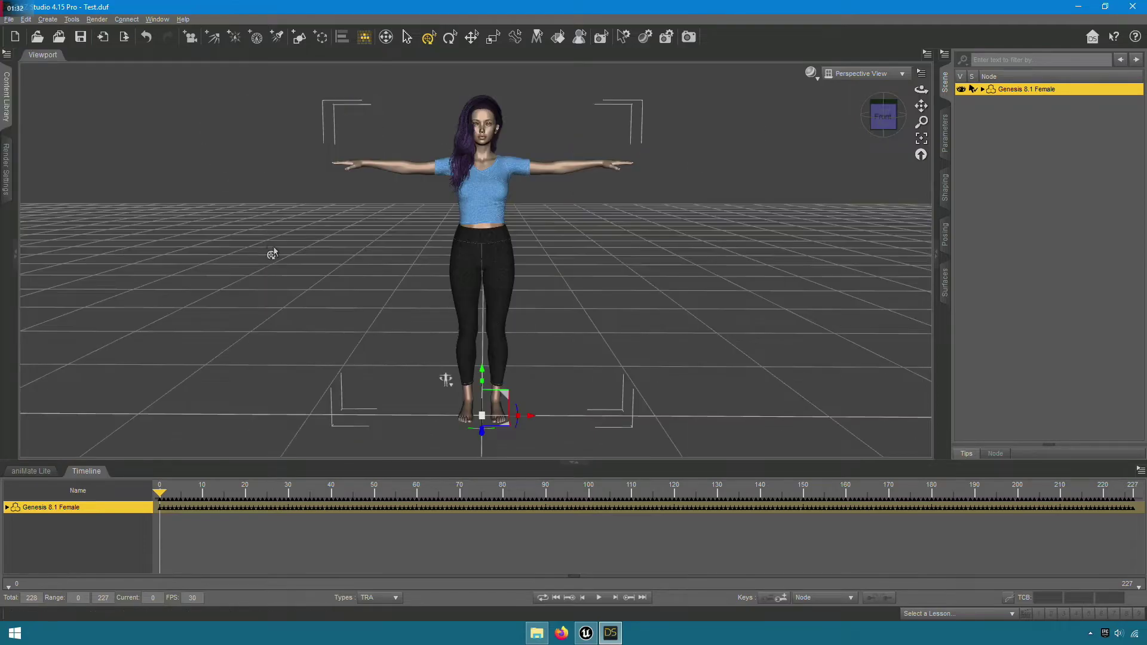
Delete the figure's selected animation keys and set the play range start to frame 1
click(942, 251)
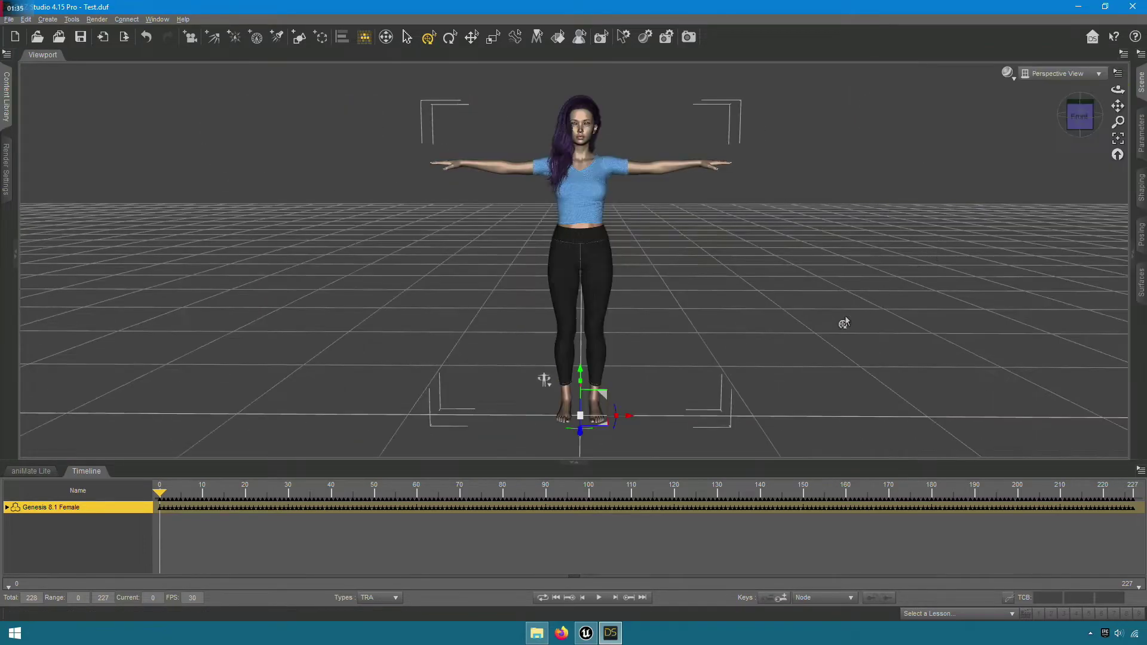
drag(157, 493, 106, 517)
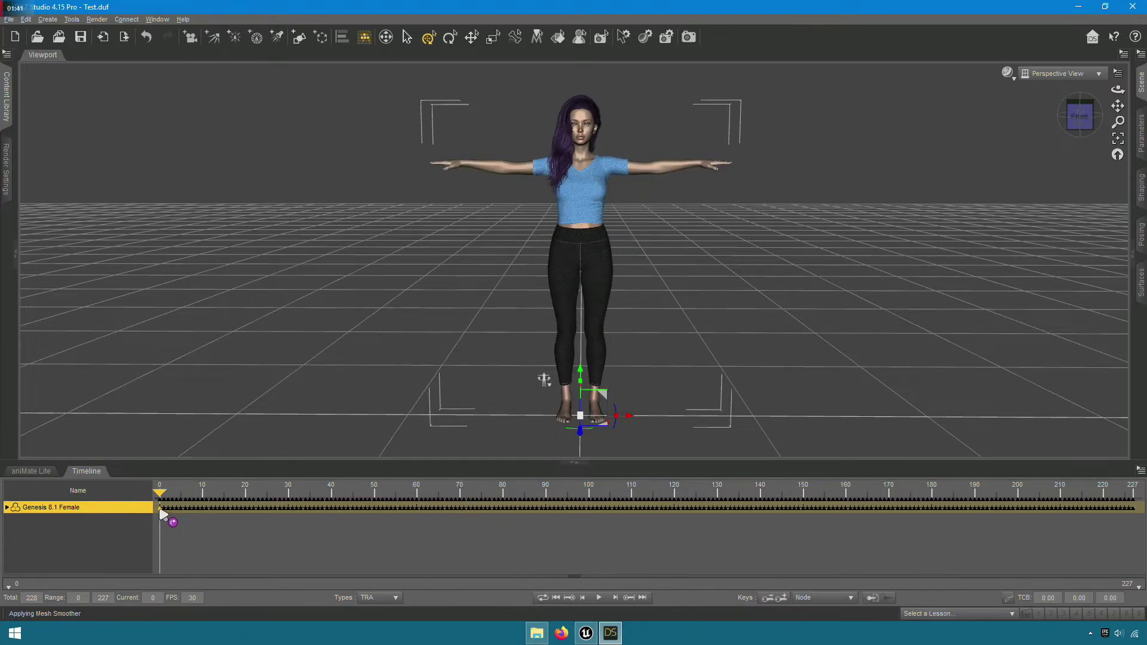
click(768, 598)
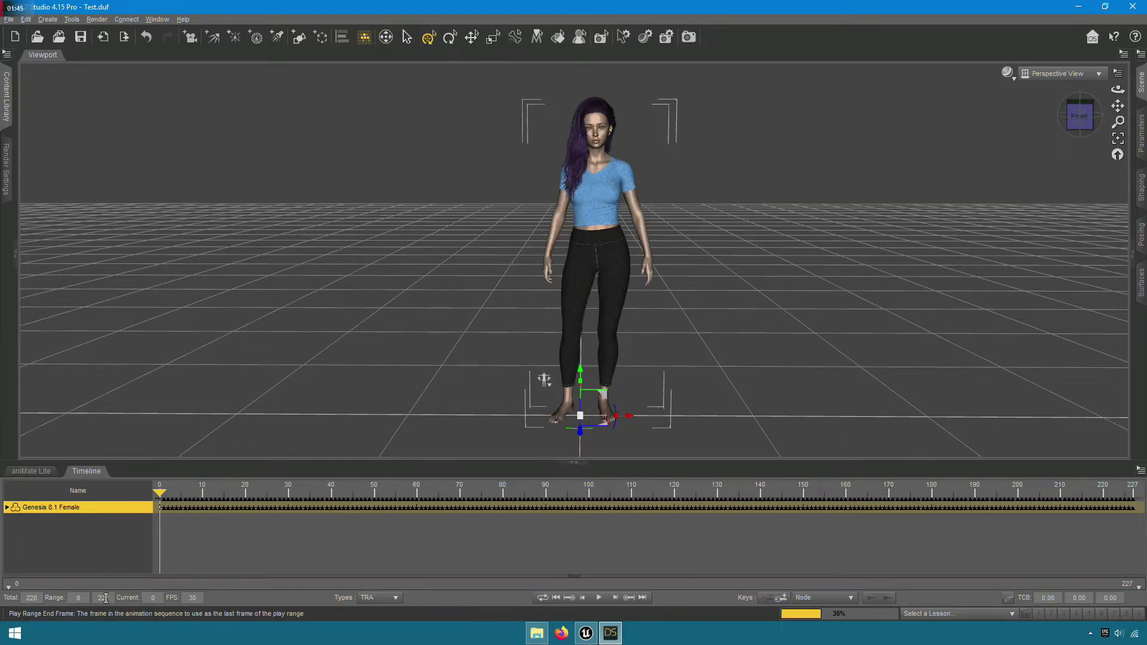
text(1)
key(Return)
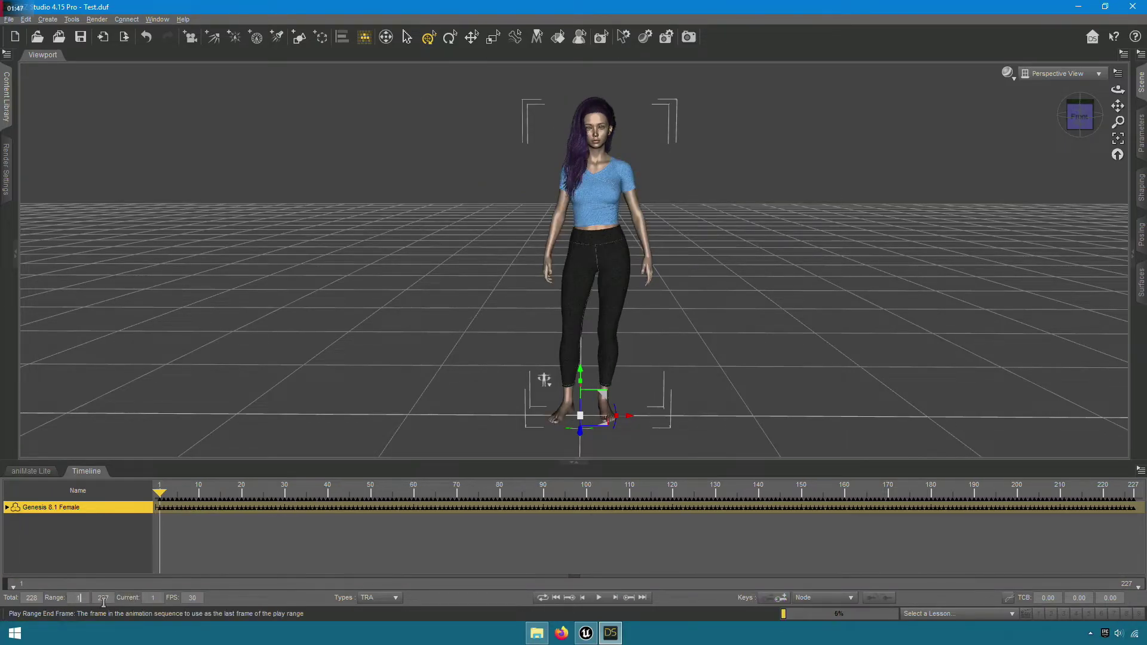
Play the timeline through to frame 227, stop, collapse the Timeline, and show the Scene pane
click(599, 598)
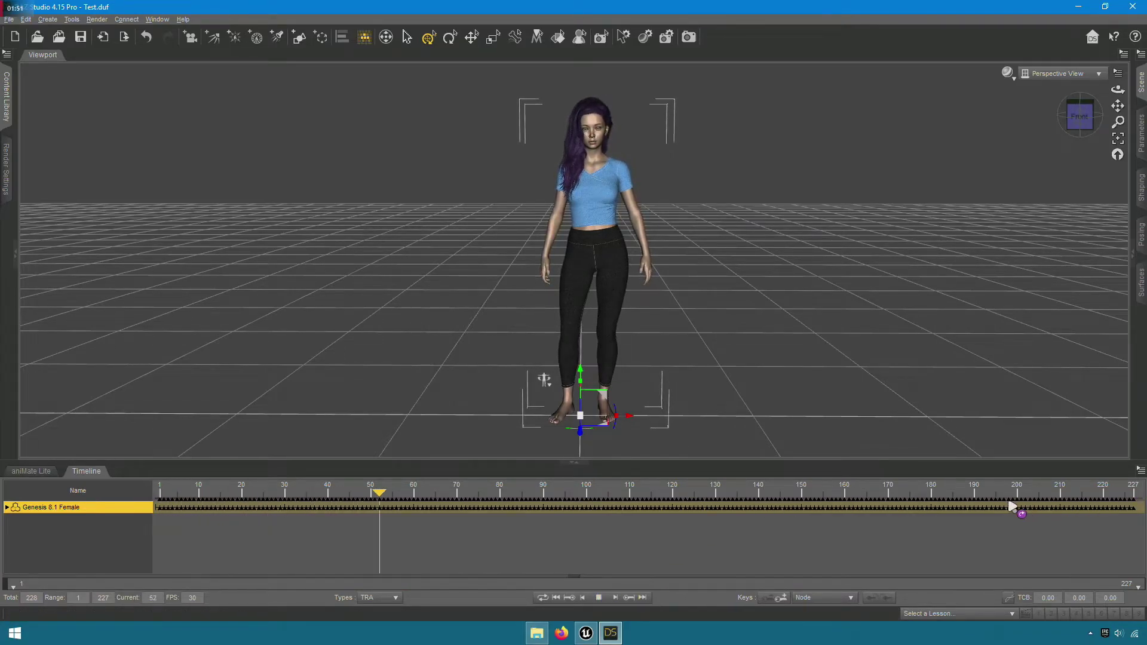
click(907, 490)
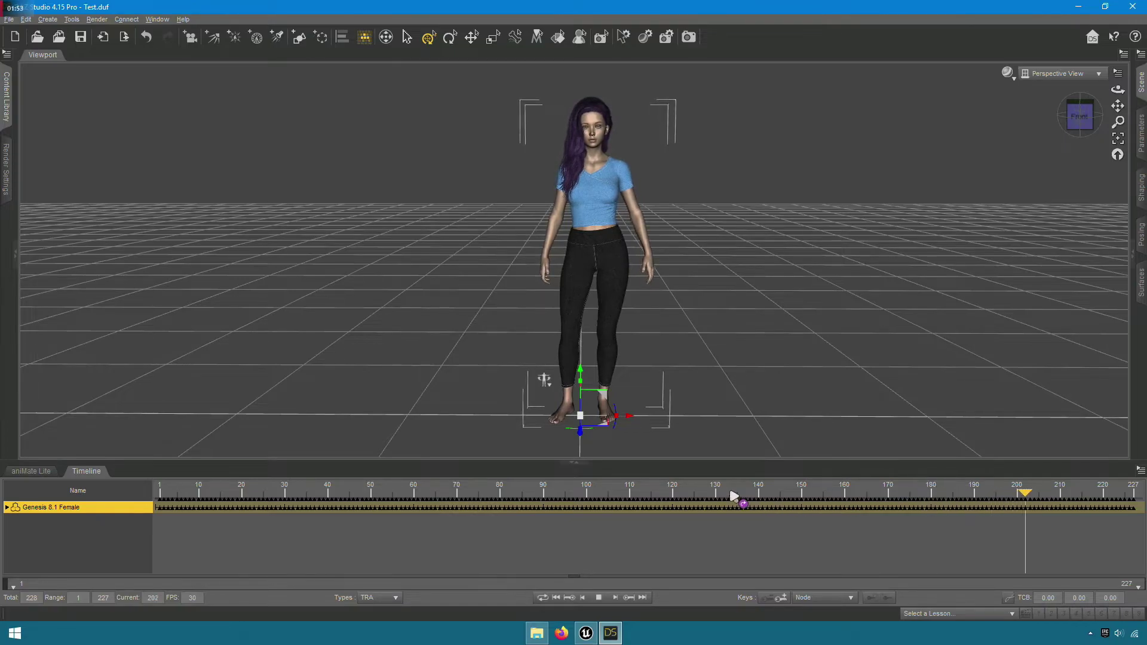
click(599, 597)
click(575, 463)
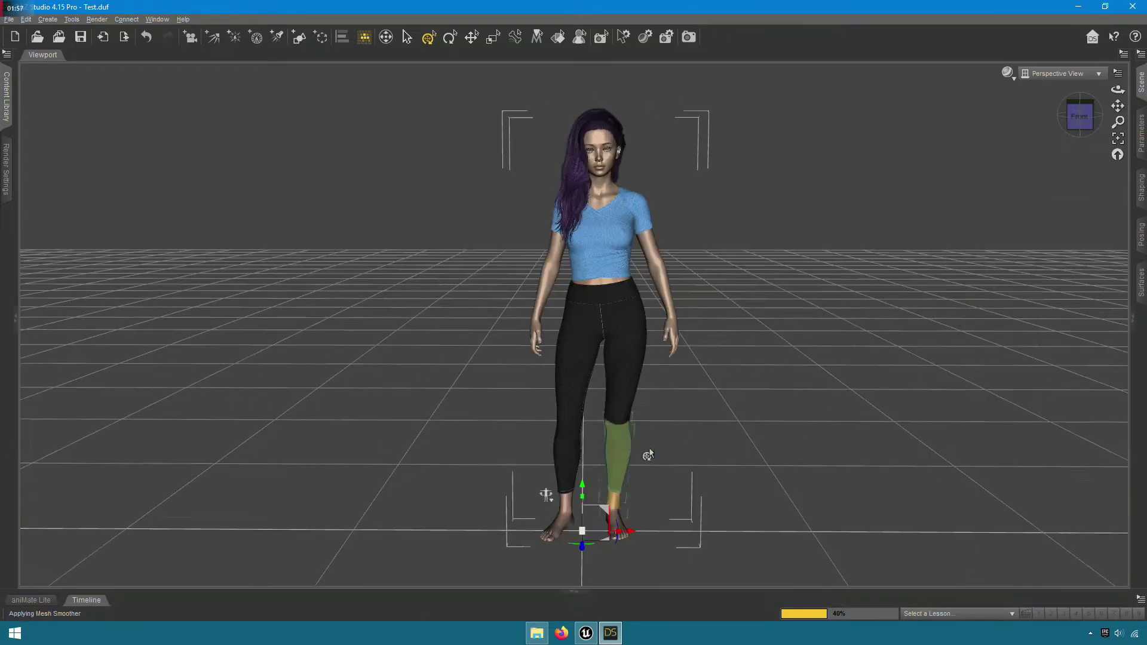
click(1141, 82)
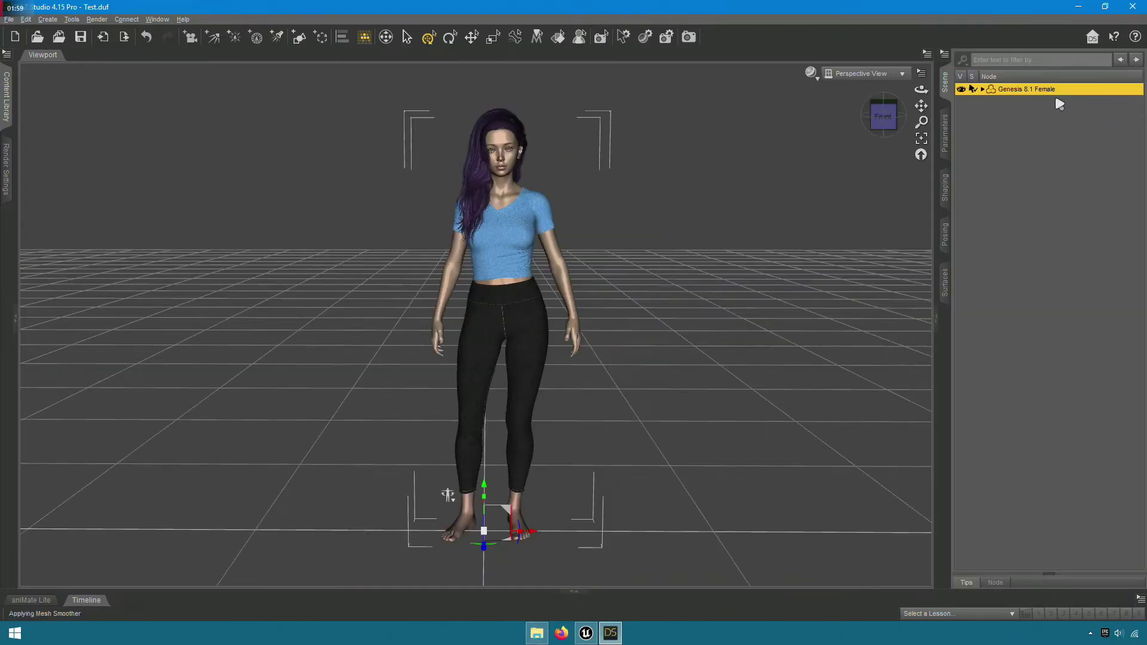
click(1053, 104)
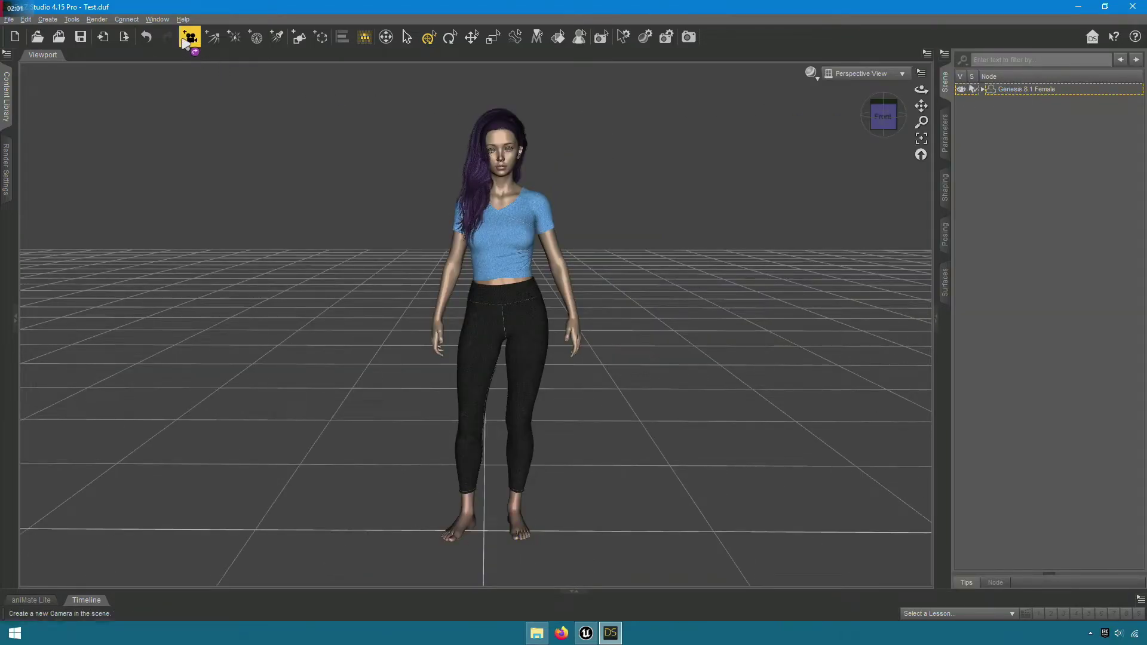
Open the Script IDE pane and load the DAZ.dsa script from File Explorer
click(162, 22)
mouse_move(210, 33)
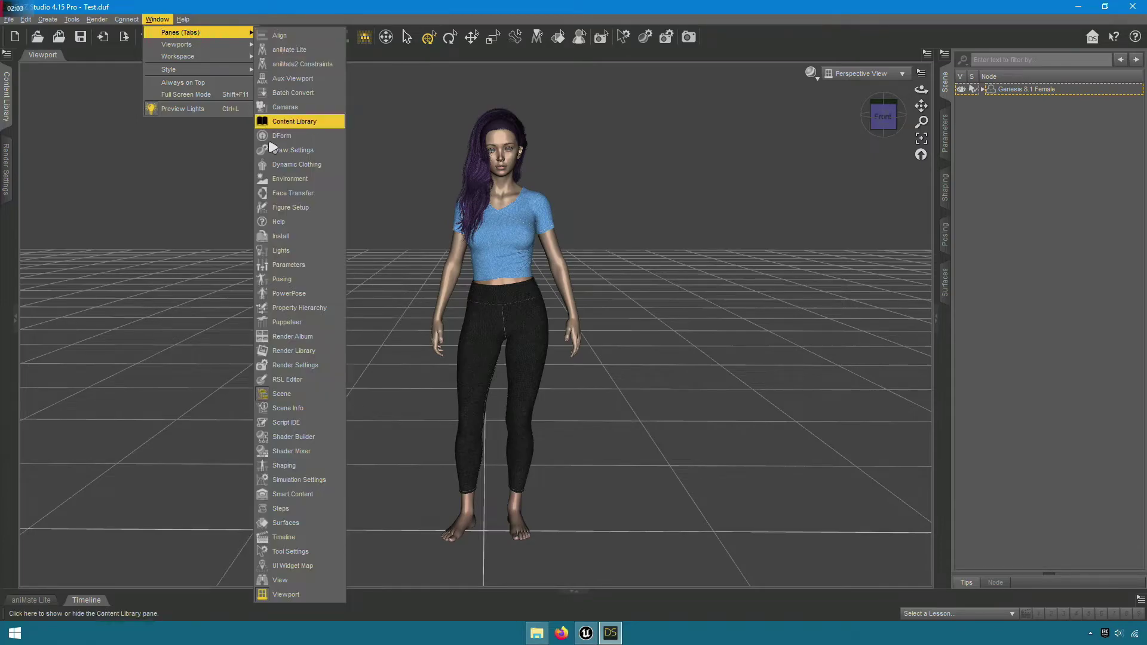
click(287, 422)
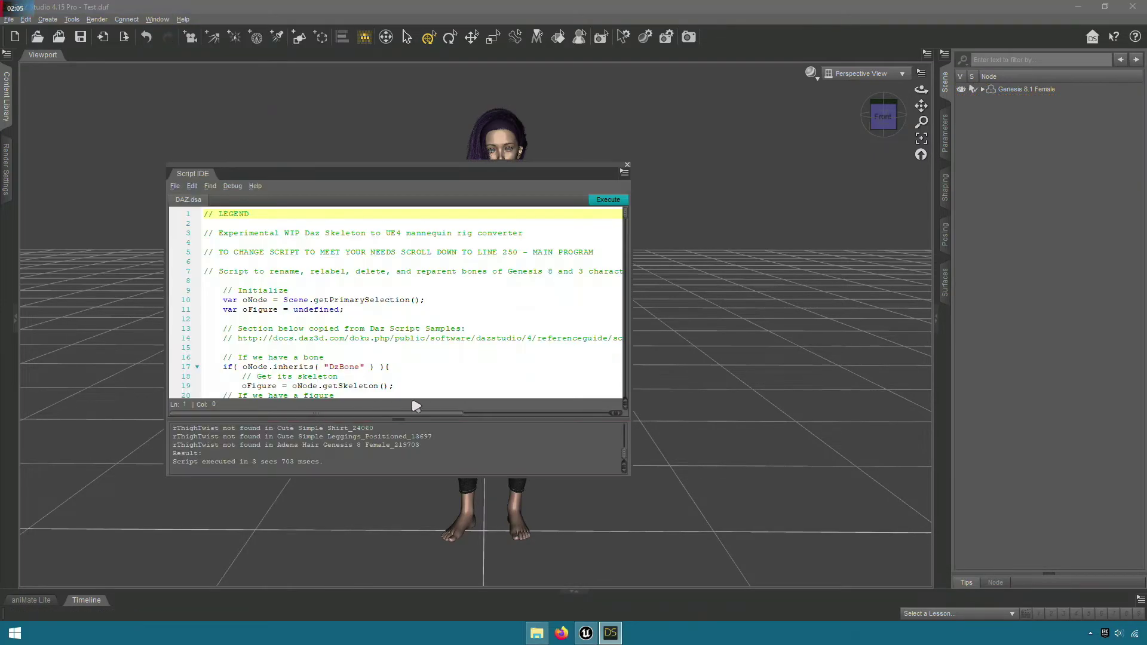
click(537, 633)
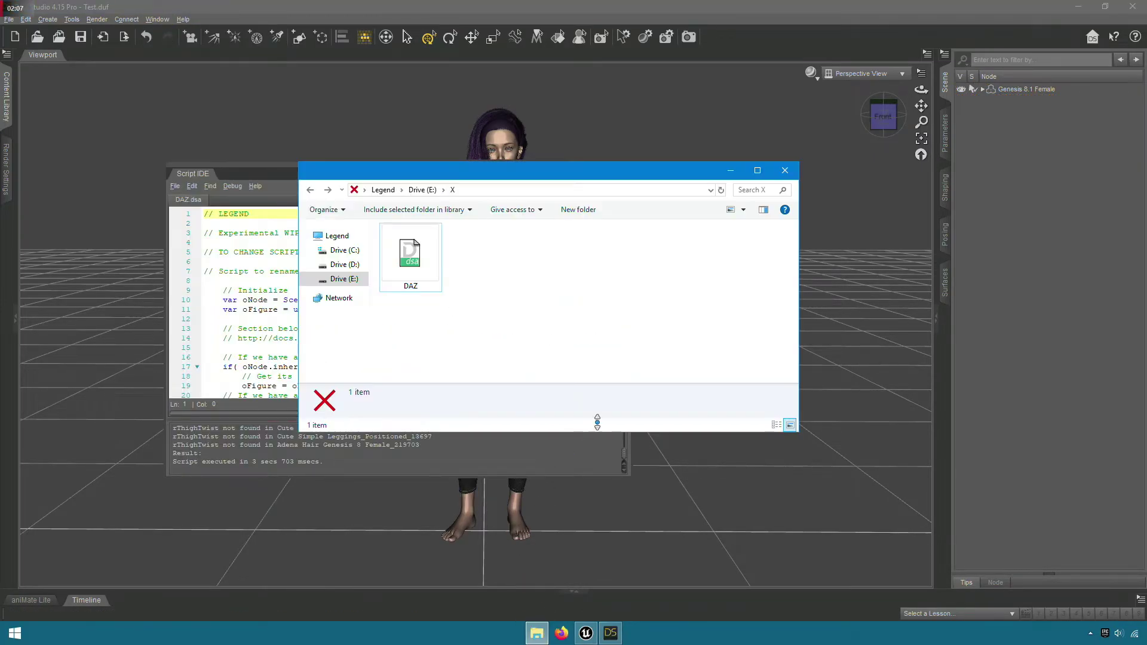
drag(467, 171, 830, 251)
drag(777, 338, 275, 317)
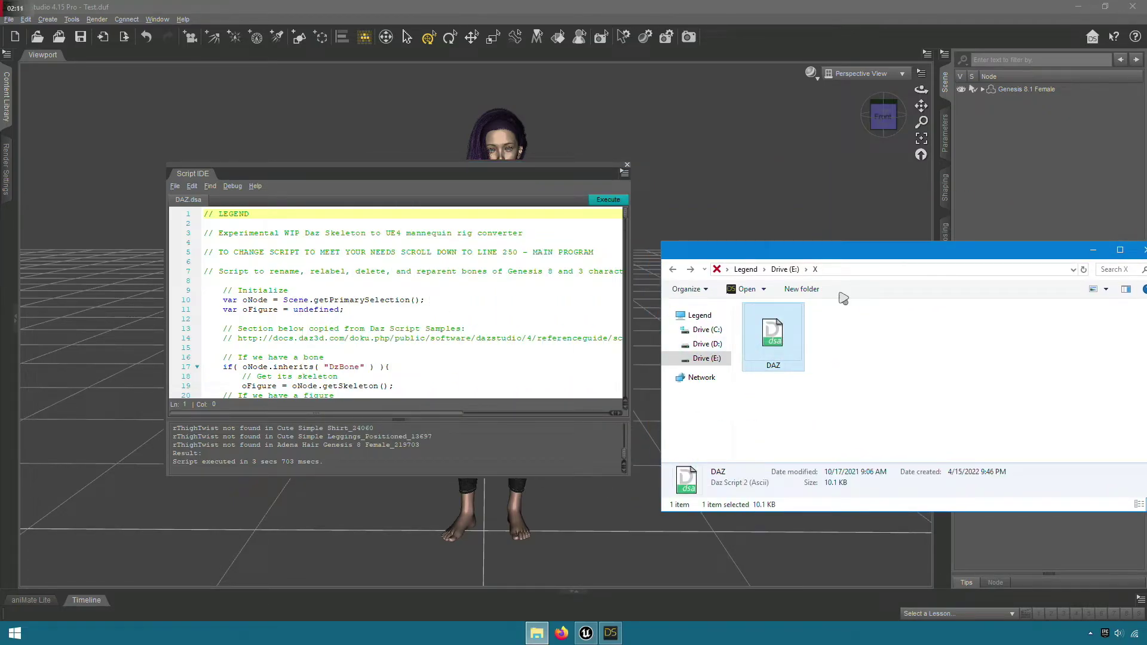
click(1092, 251)
Execute DAZ.dsa on the Genesis 8.1 Female, then close the Script IDE
click(1039, 90)
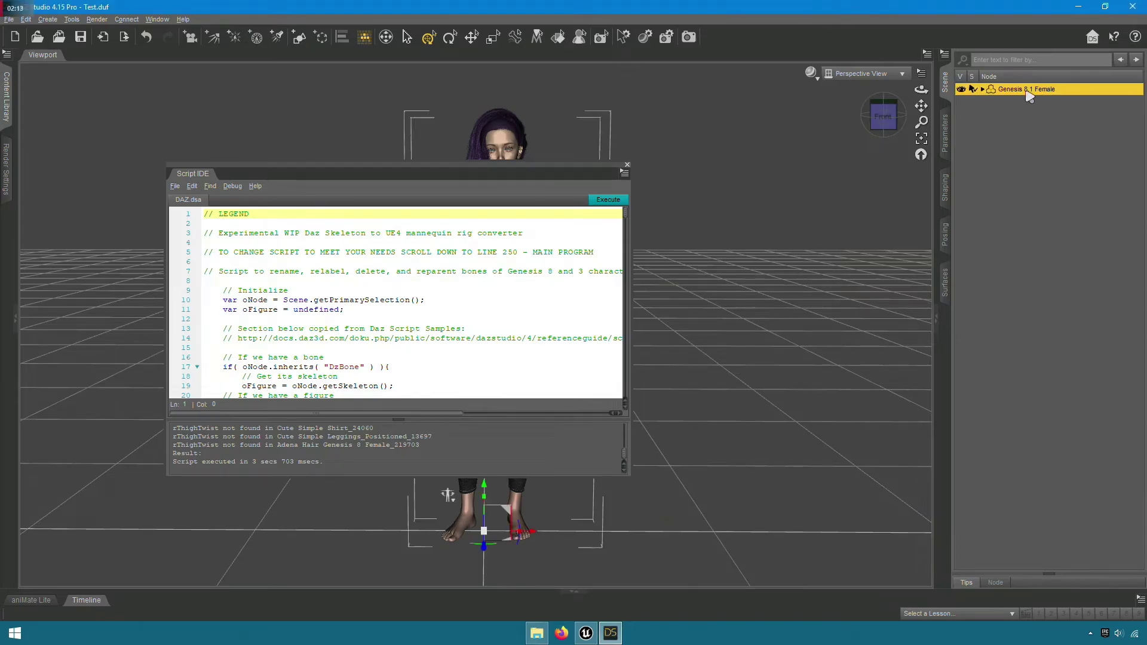
click(606, 199)
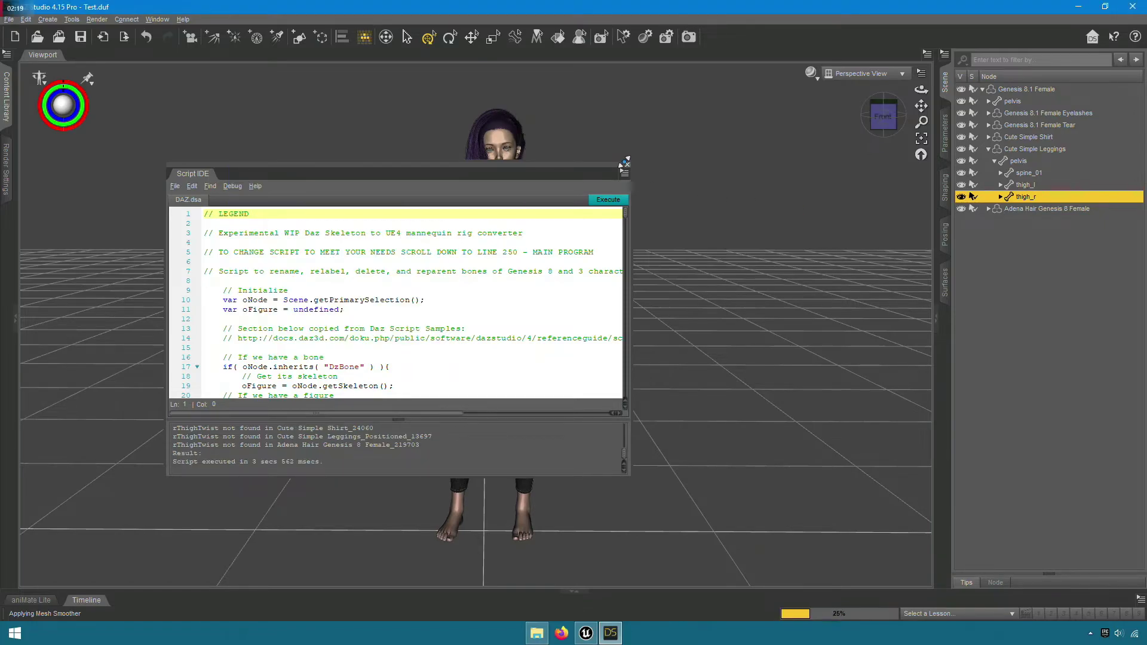
click(626, 166)
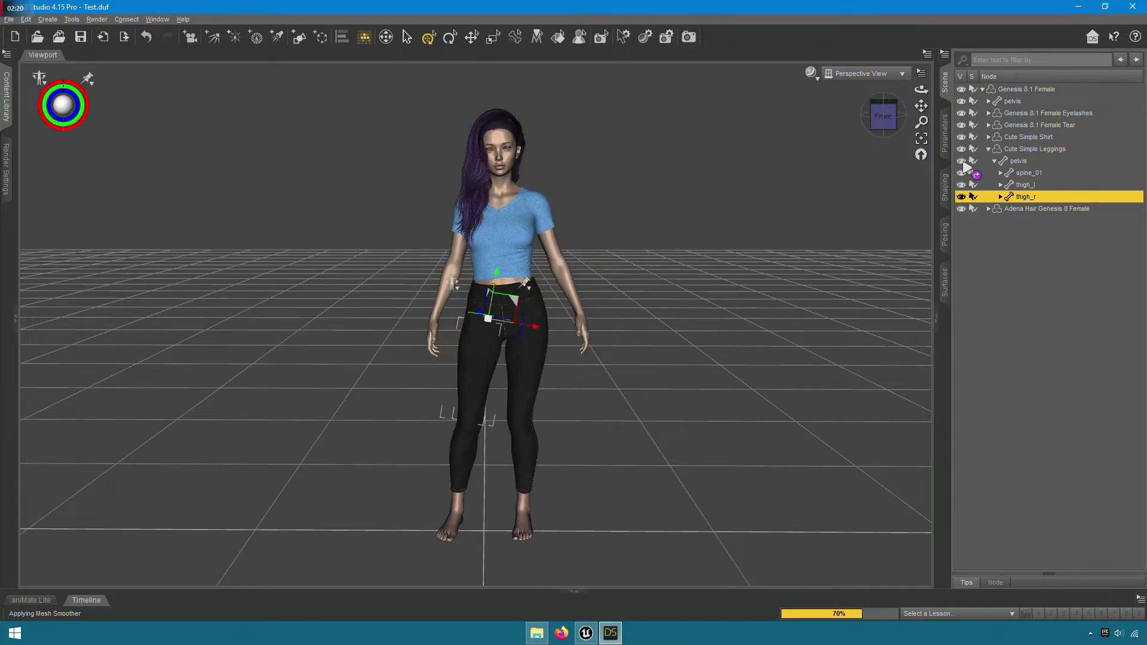
click(1031, 92)
Export via File > Export as Test3 (Autodesk FBX) and let the conversion finish
click(10, 19)
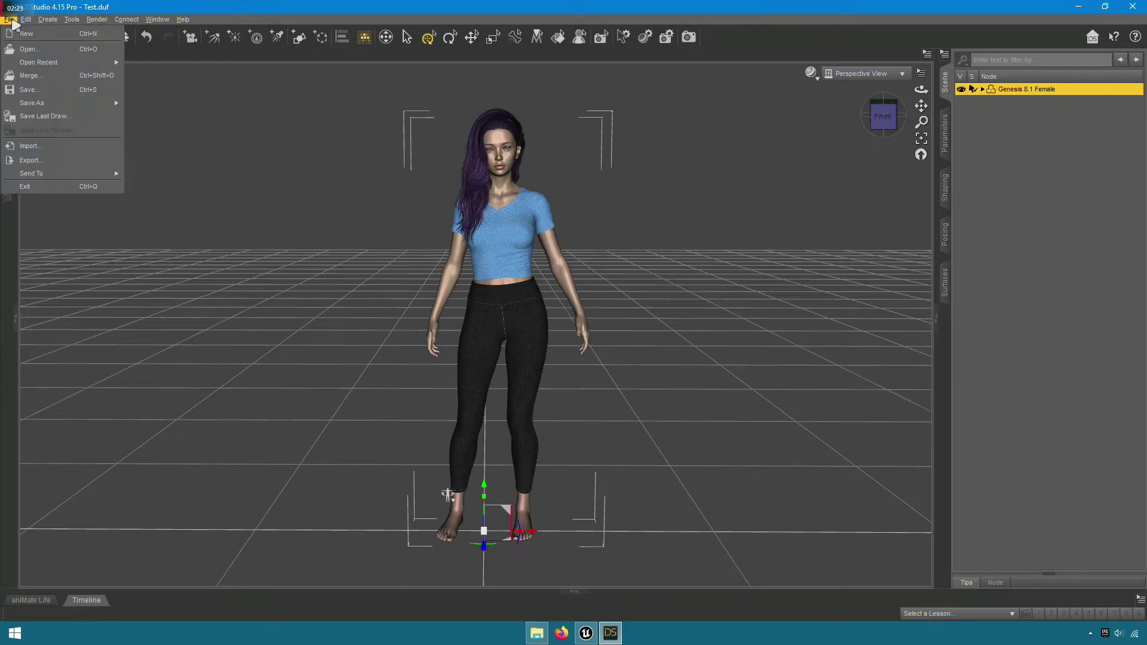
click(60, 162)
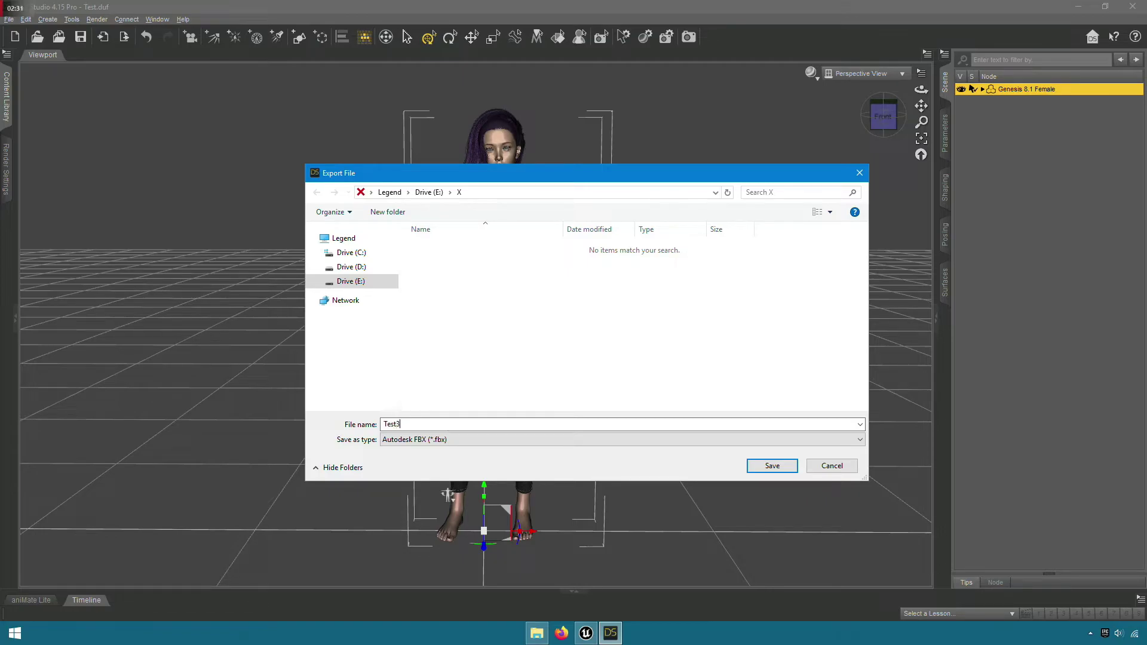
click(772, 466)
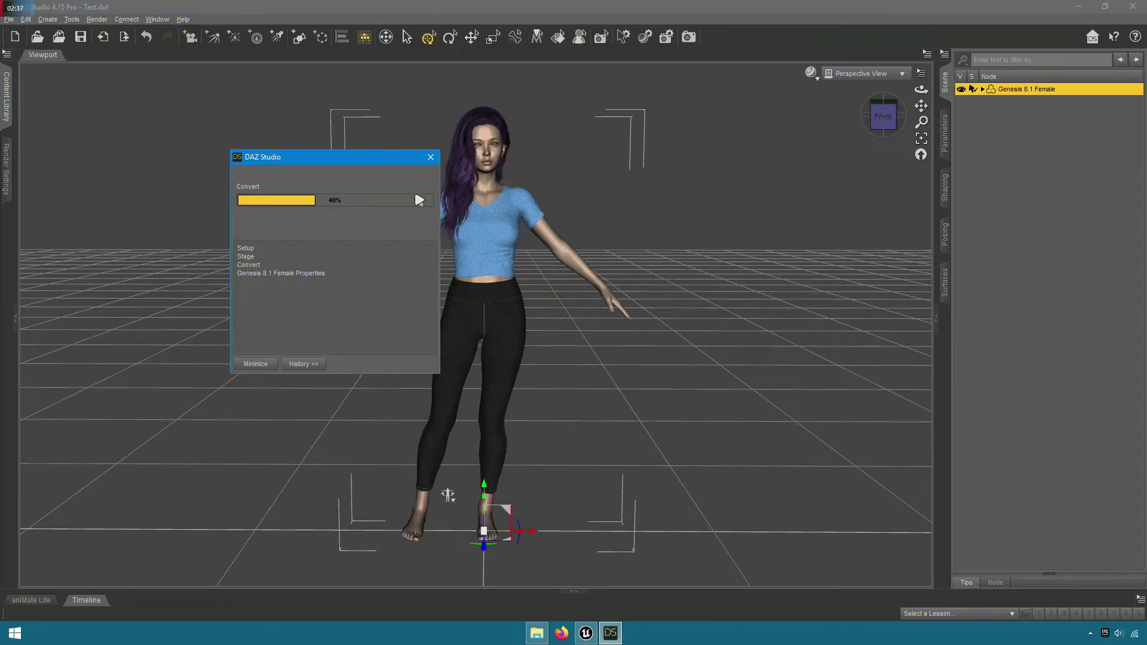
drag(359, 161, 777, 157)
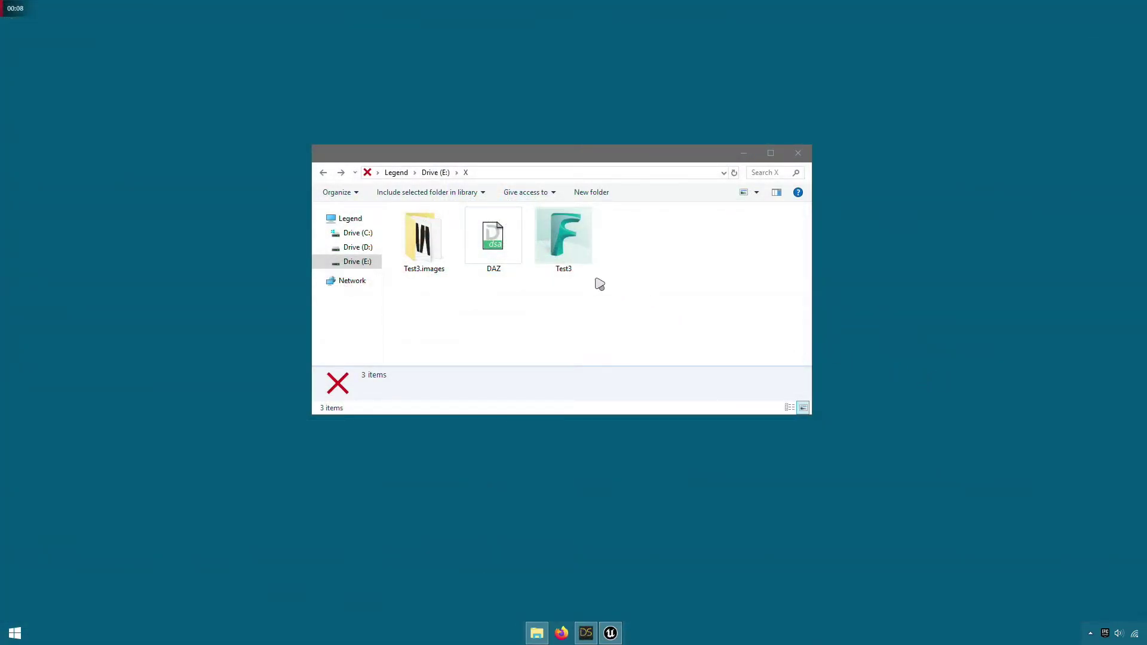
Open the Daz folder in Unreal's Content Browser and drag Test3.fbx in from File Explorer
click(574, 272)
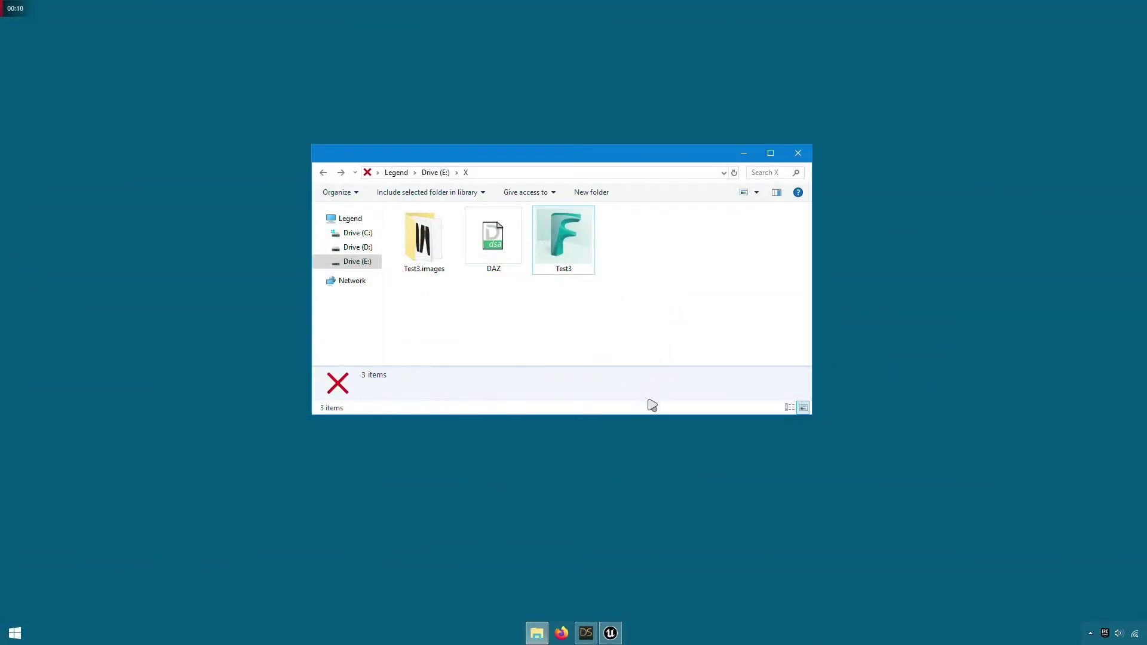
click(610, 633)
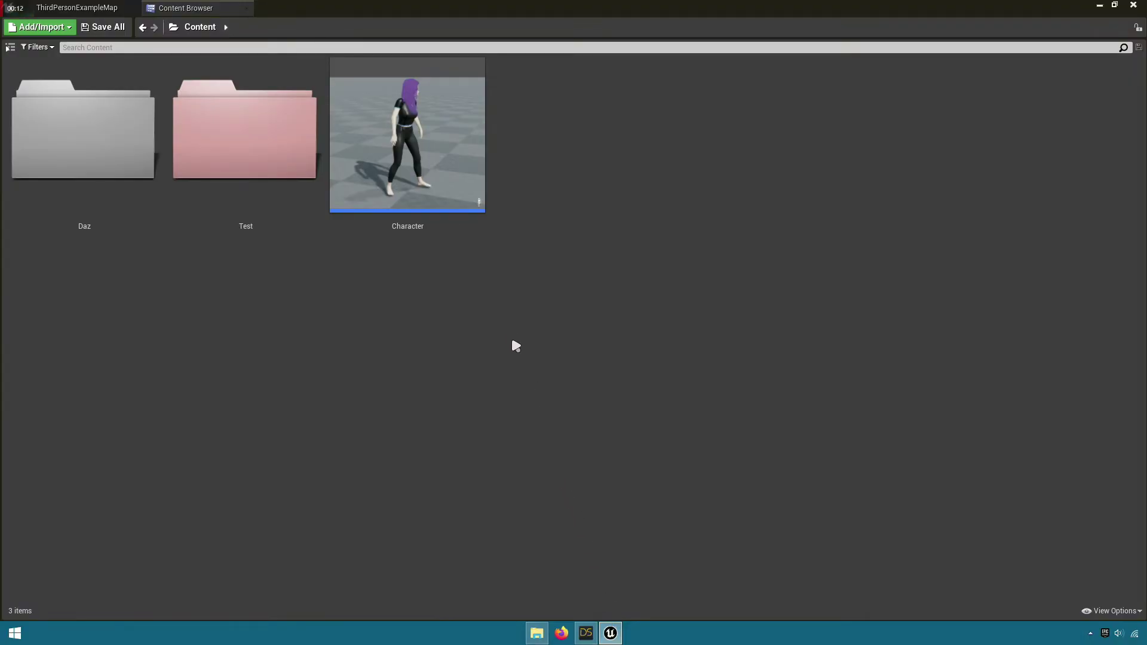
click(118, 225)
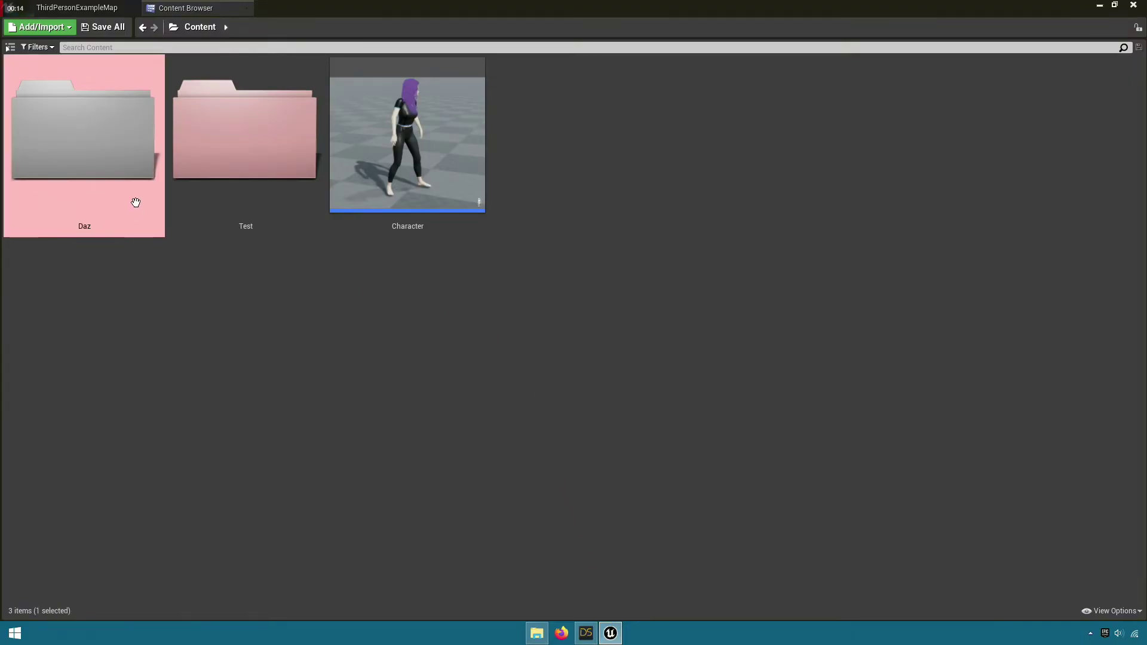
double_click(135, 203)
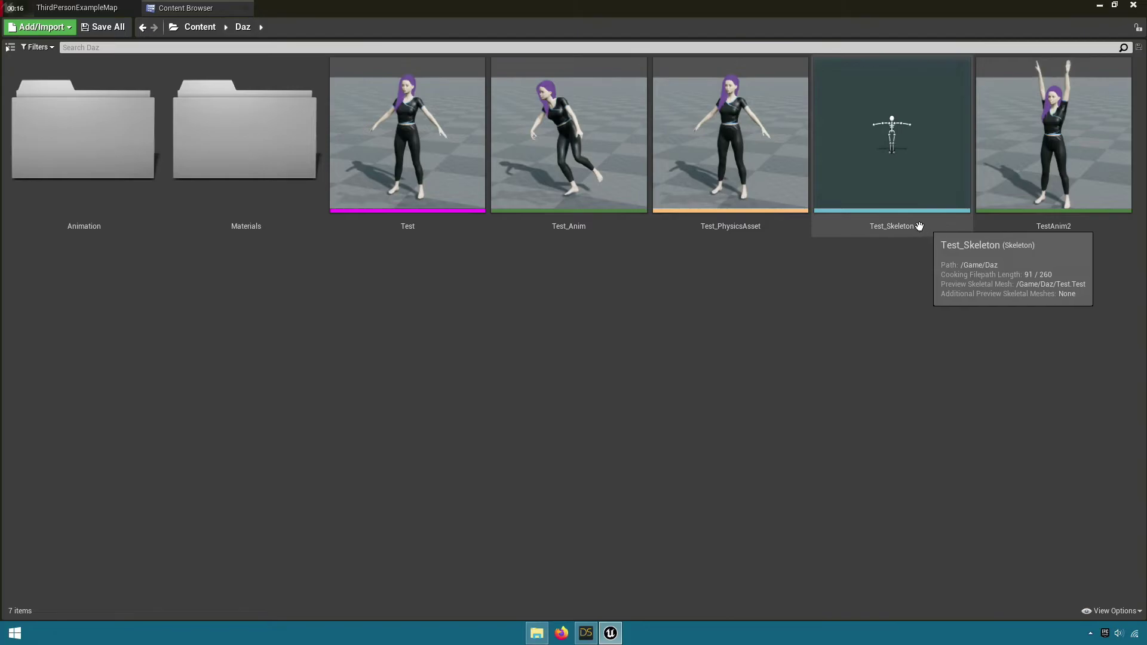
click(537, 634)
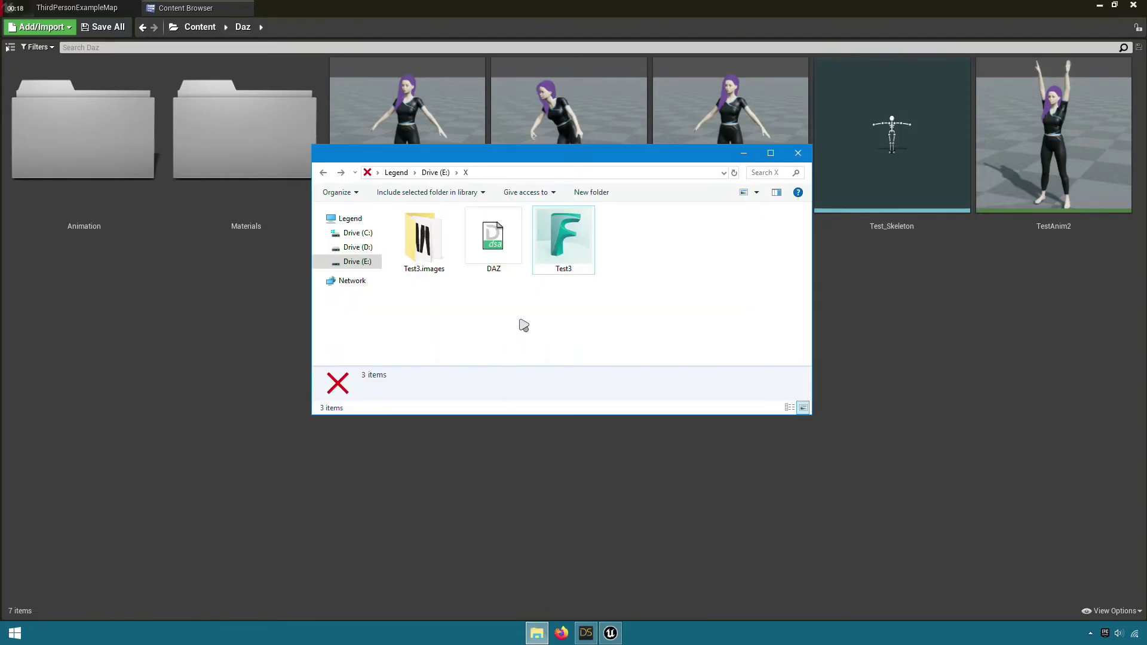
click(744, 154)
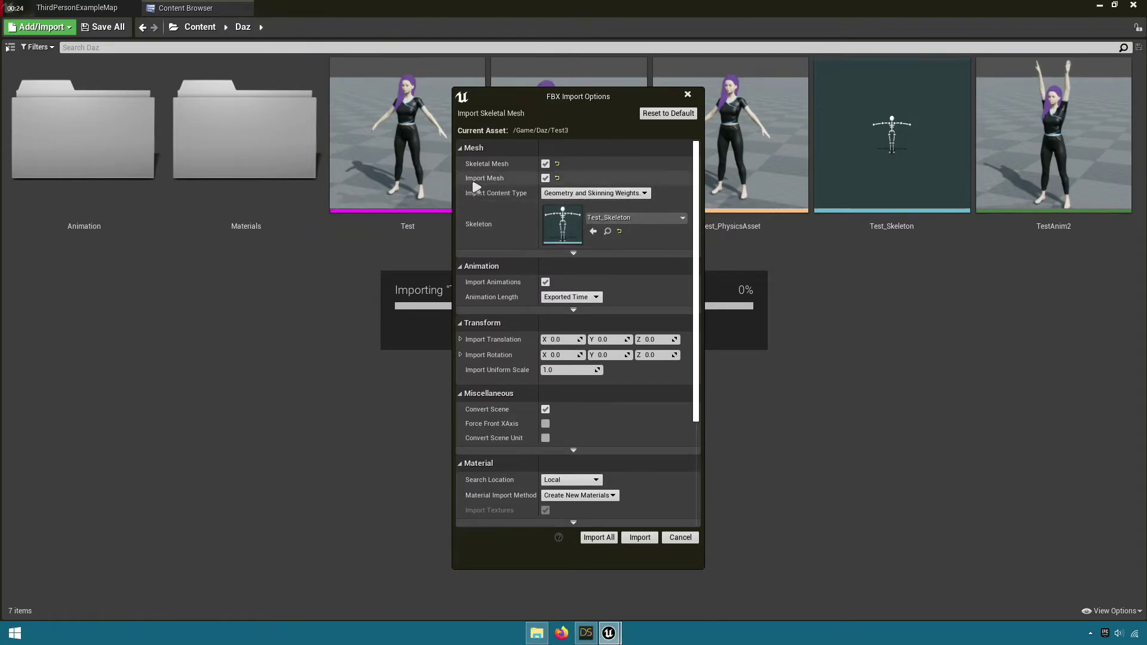
Import Test3 as animation only, close the message log, and open the Test3 sequence
click(546, 179)
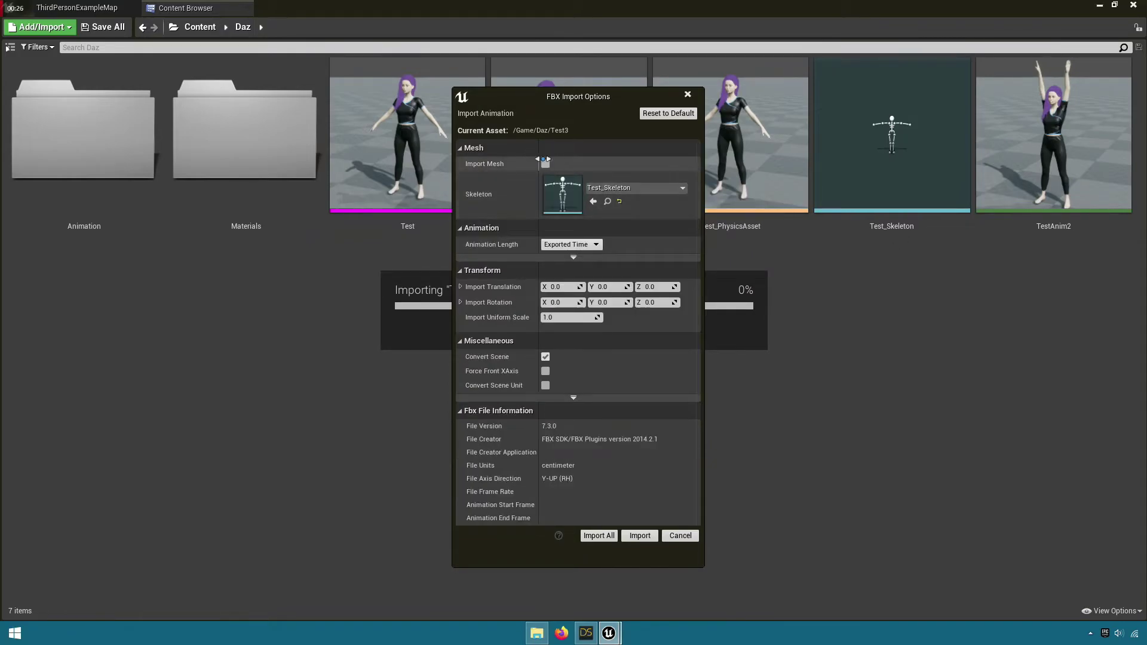
drag(618, 97, 409, 65)
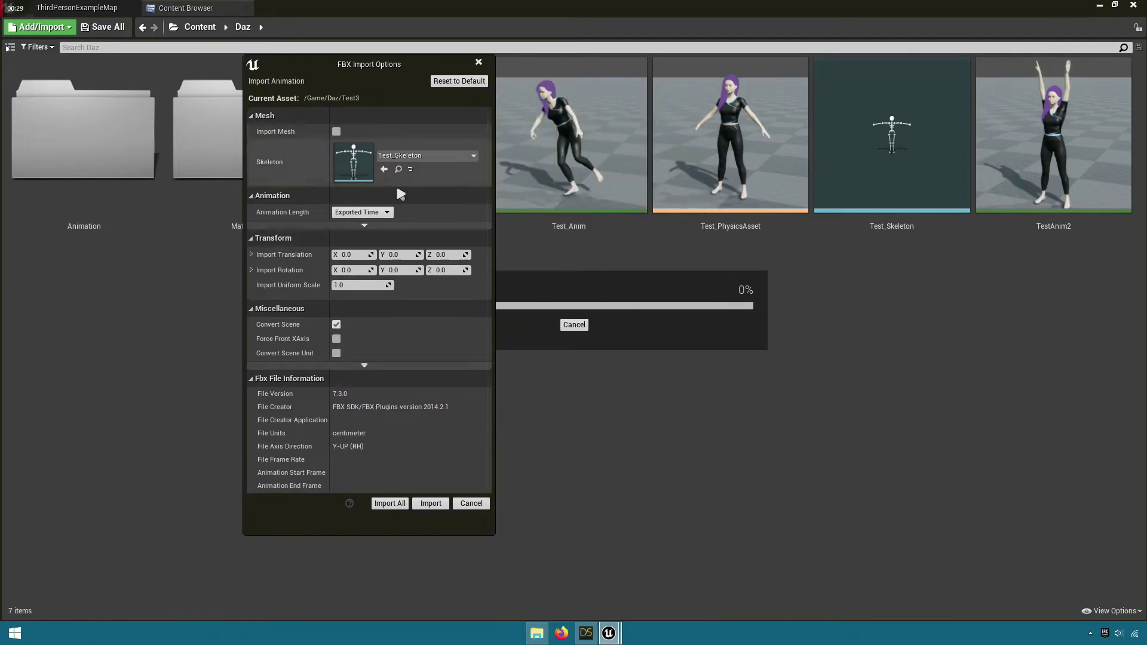
click(390, 504)
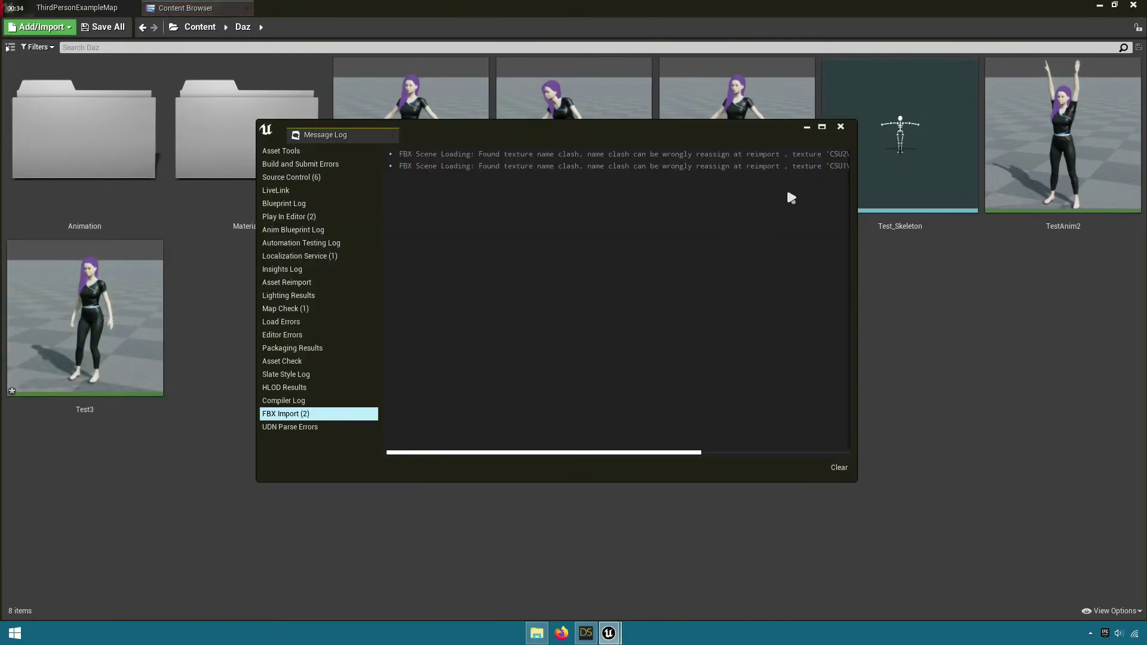
click(841, 127)
click(113, 367)
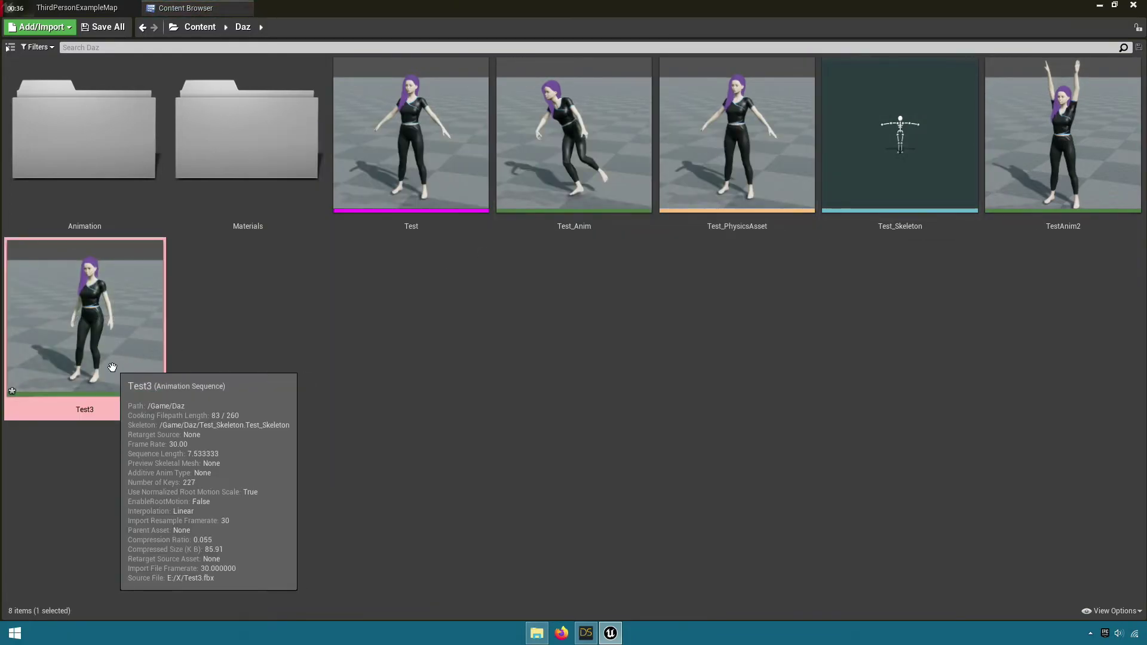
double_click(115, 371)
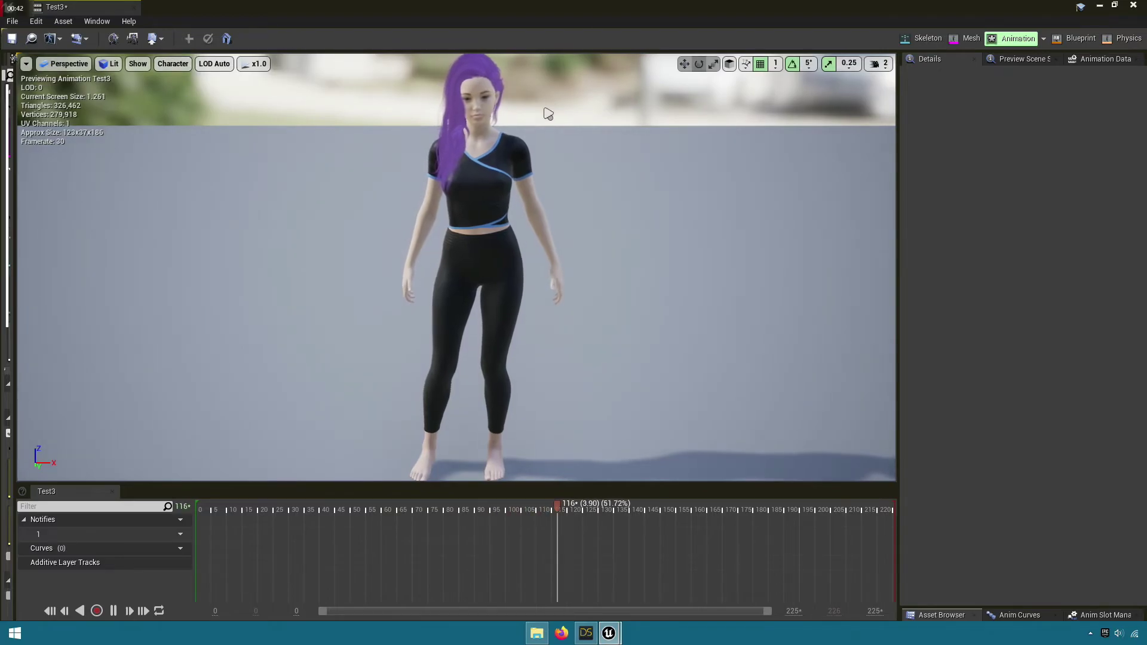
Drop Test3 into the level as a character and rotate it about 100 degrees
scroll(541, 132, up, 3)
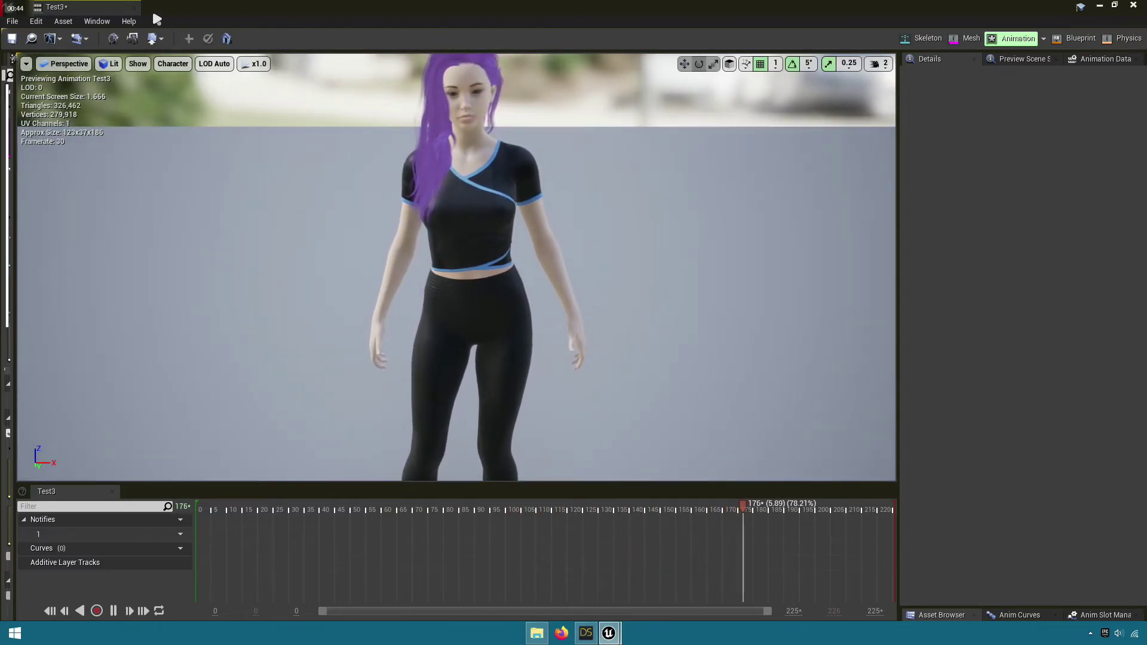
click(133, 8)
drag(575, 173, 713, 467)
drag(693, 506, 784, 480)
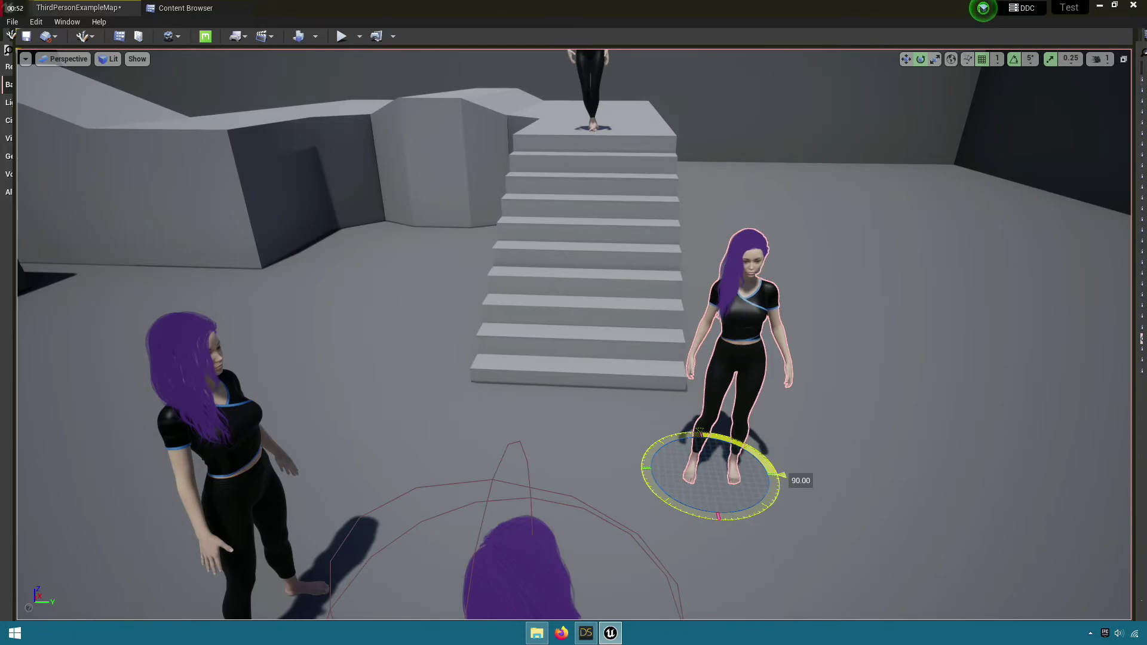
Playtest the level, running toward the stairs, then stop and return to the asset browser
click(343, 37)
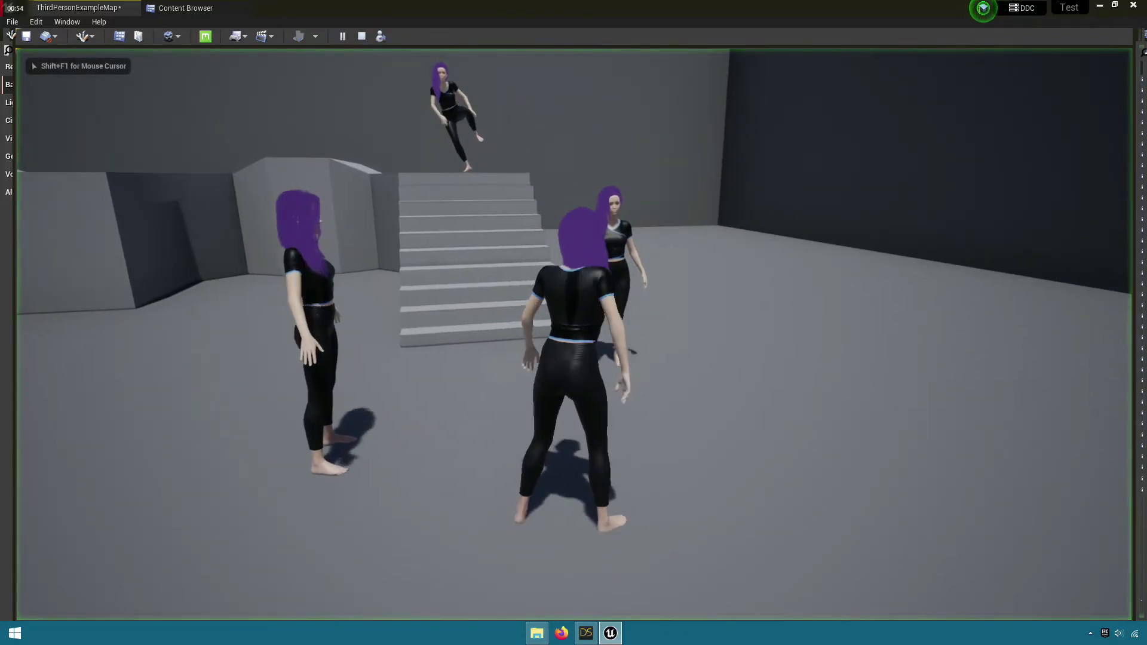
key(w)
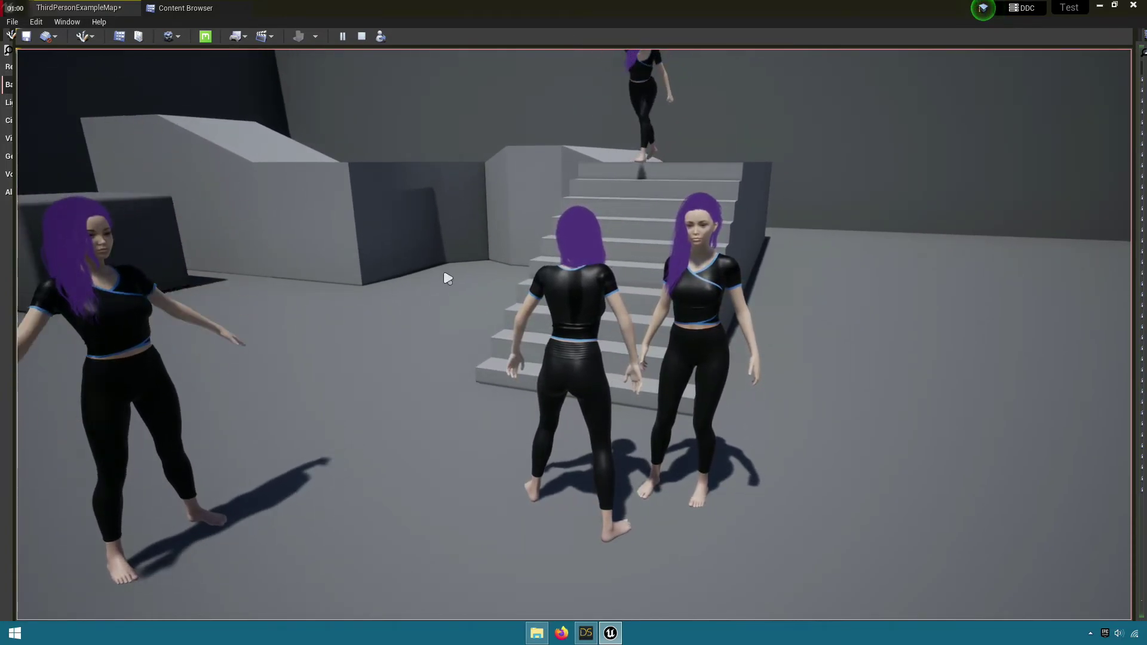
key(Escape)
click(178, 9)
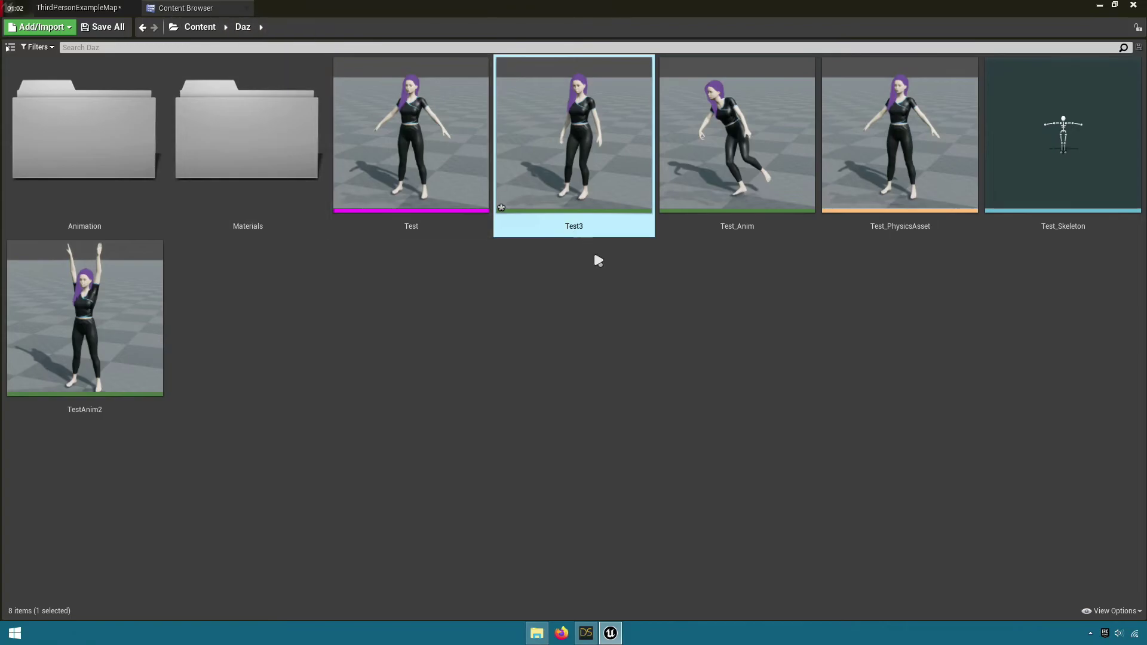
Open the Test_IdleRun_2D blend space from the Animation folder and enlarge its graph and preview panels
click(422, 281)
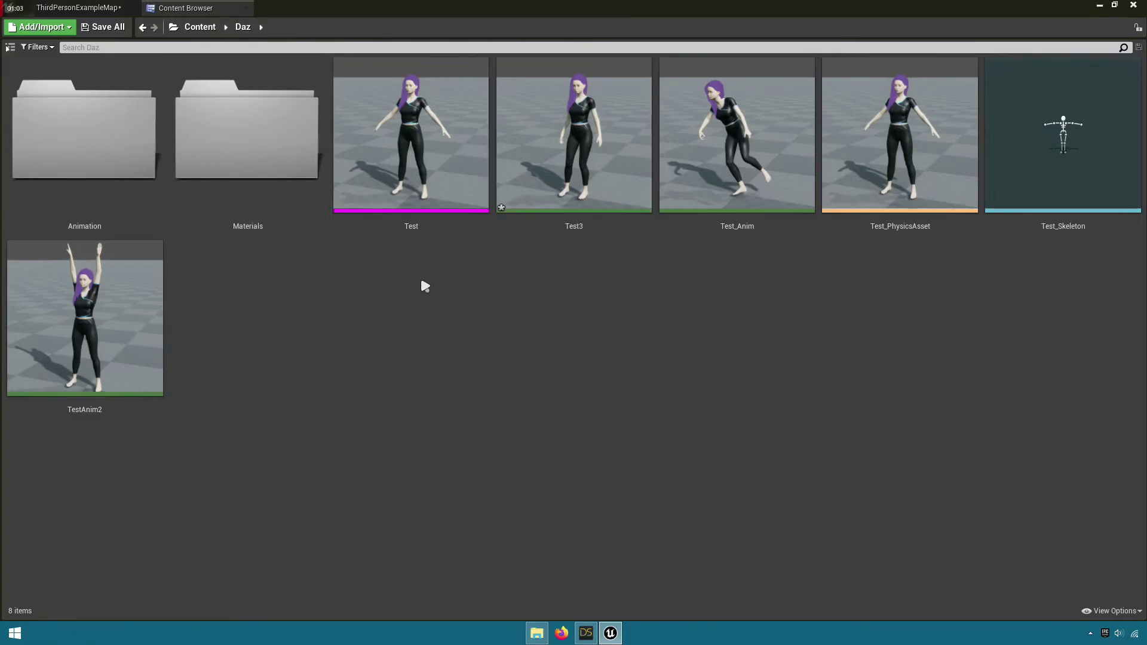
double_click(122, 222)
click(238, 226)
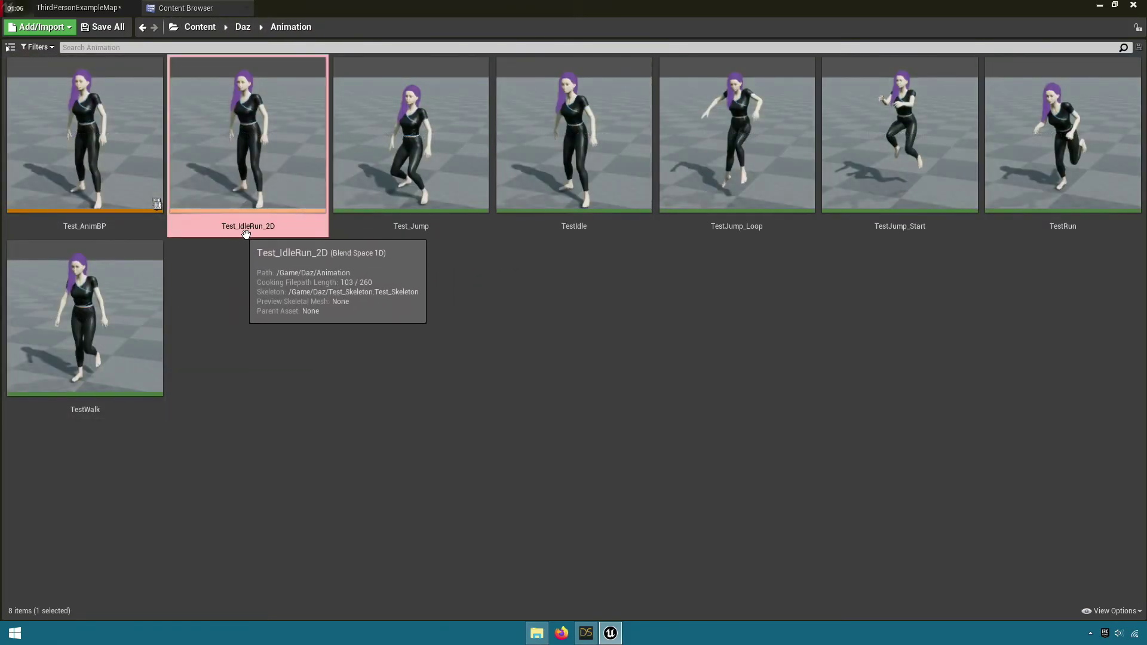
click(277, 231)
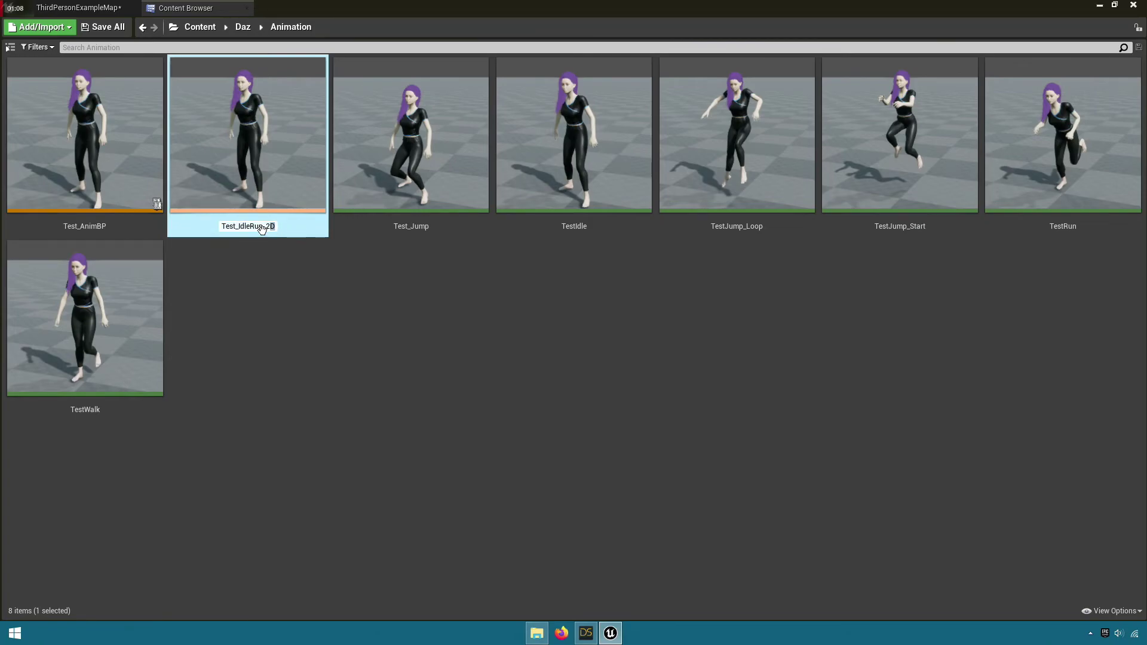
click(302, 270)
double_click(295, 175)
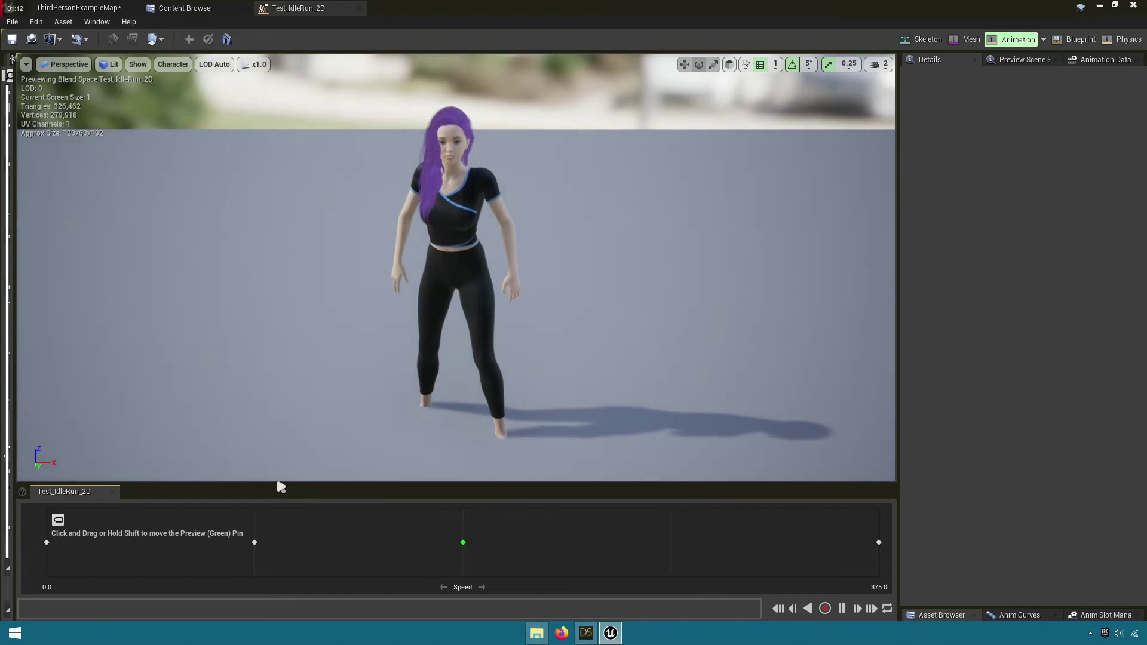
drag(276, 487, 281, 378)
drag(899, 251, 1131, 245)
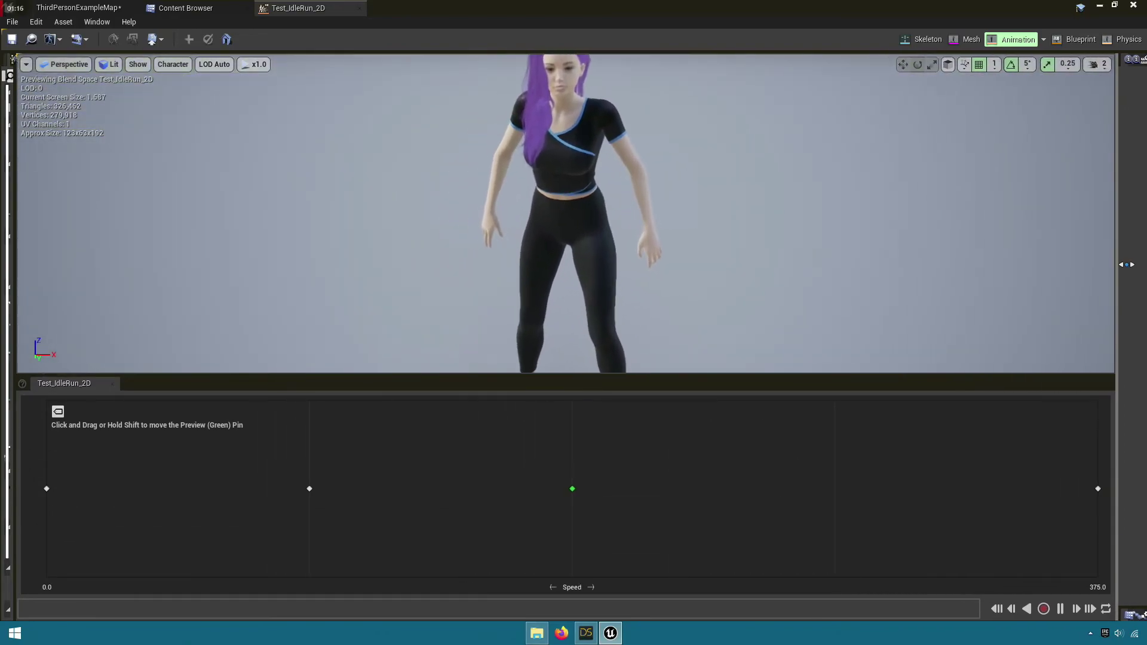
drag(562, 493, 55, 500)
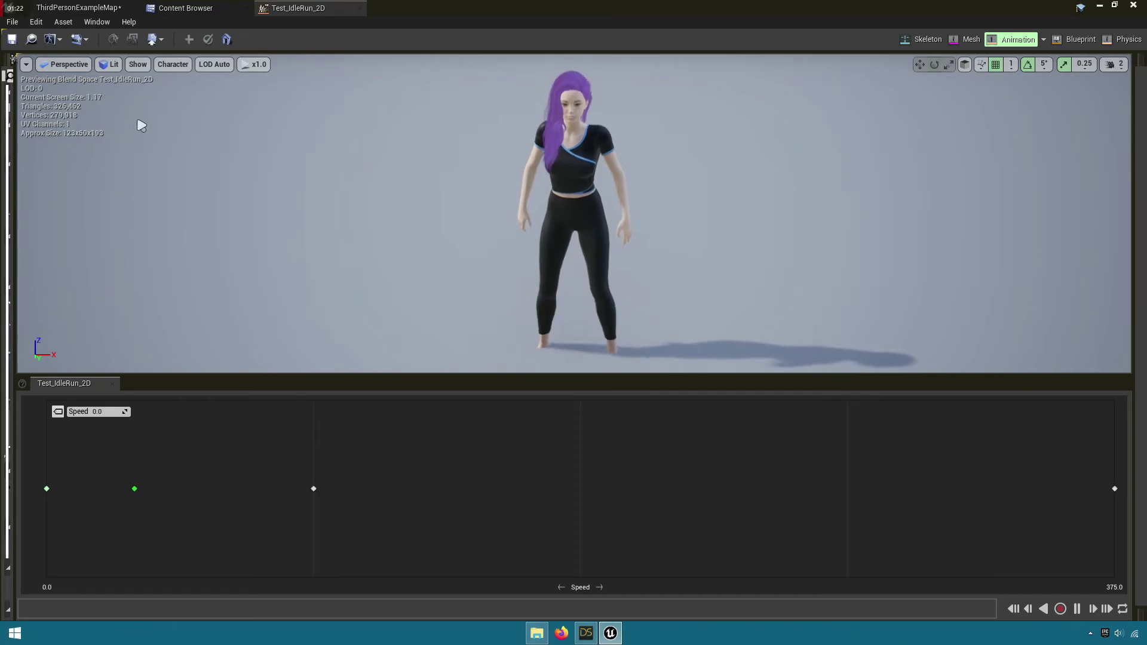
Drag Test3 from the Daz folder onto the Speed 0 sample, then close the blend space
click(183, 8)
click(242, 27)
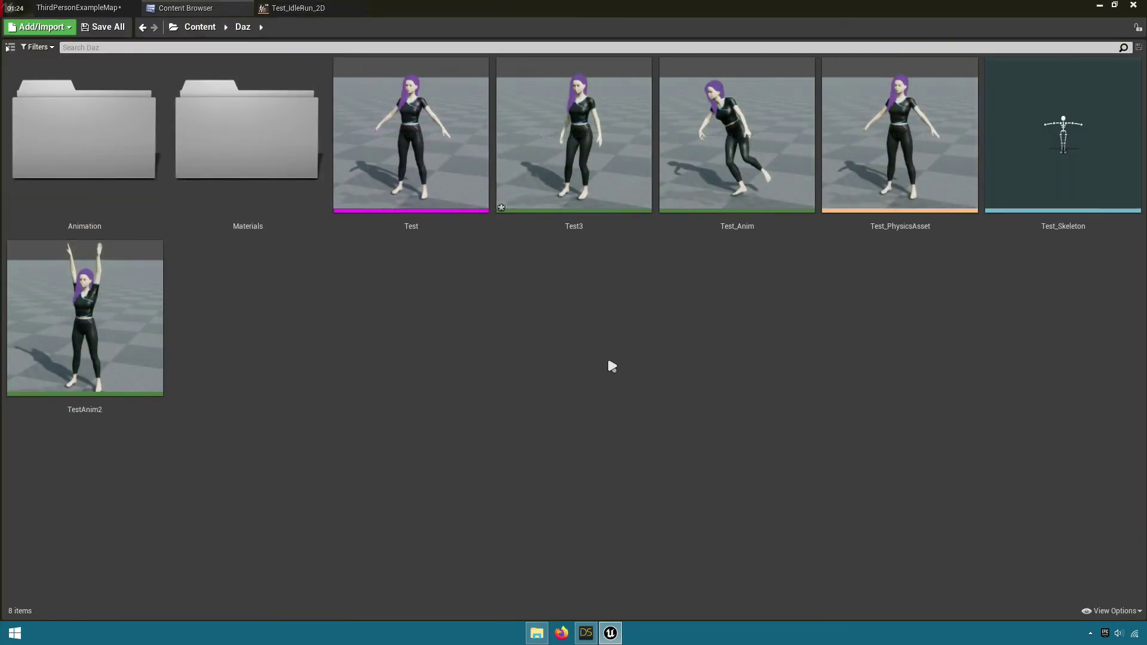
click(573, 224)
drag(574, 225, 68, 455)
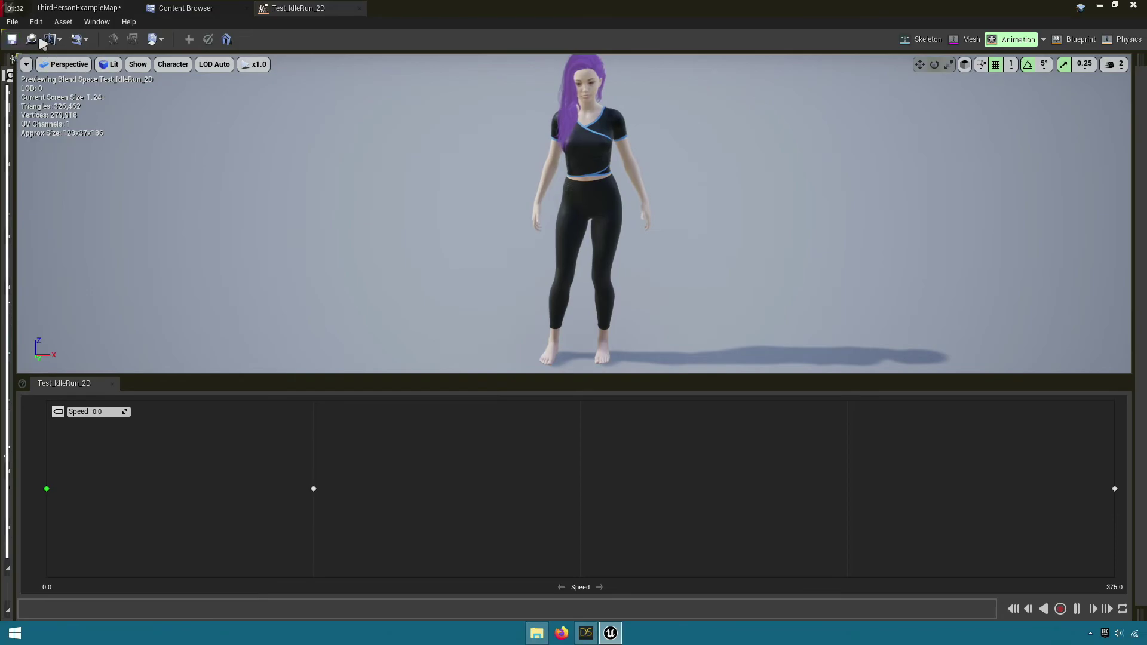
click(359, 8)
Start a playtest of the level and run the character forward and back from idle
click(90, 7)
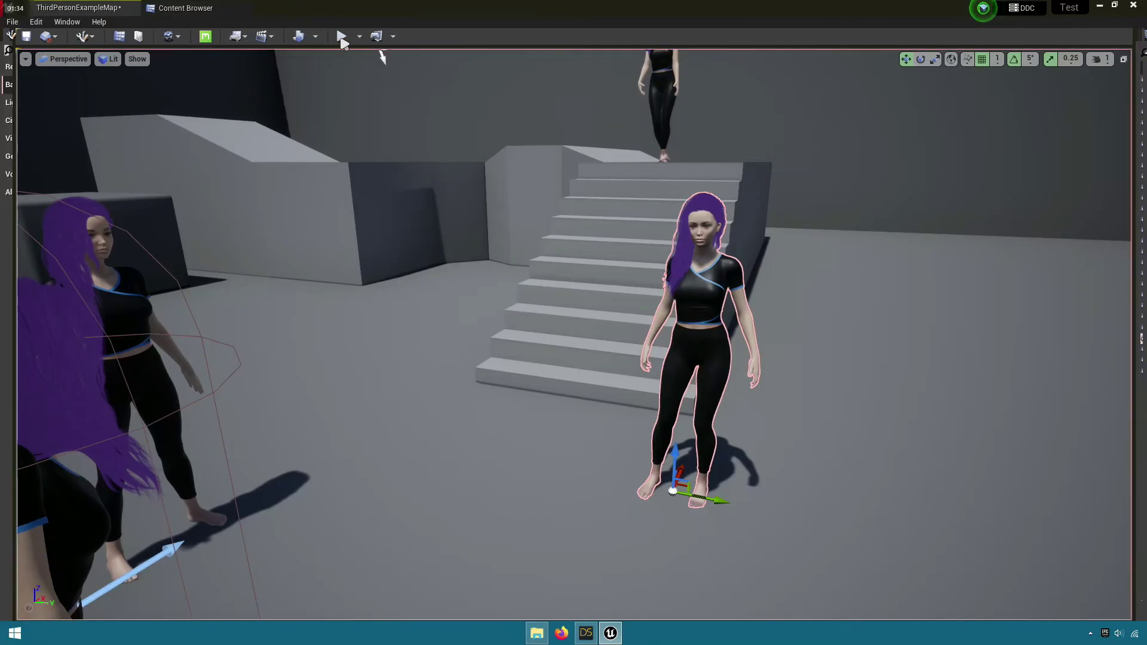
click(346, 37)
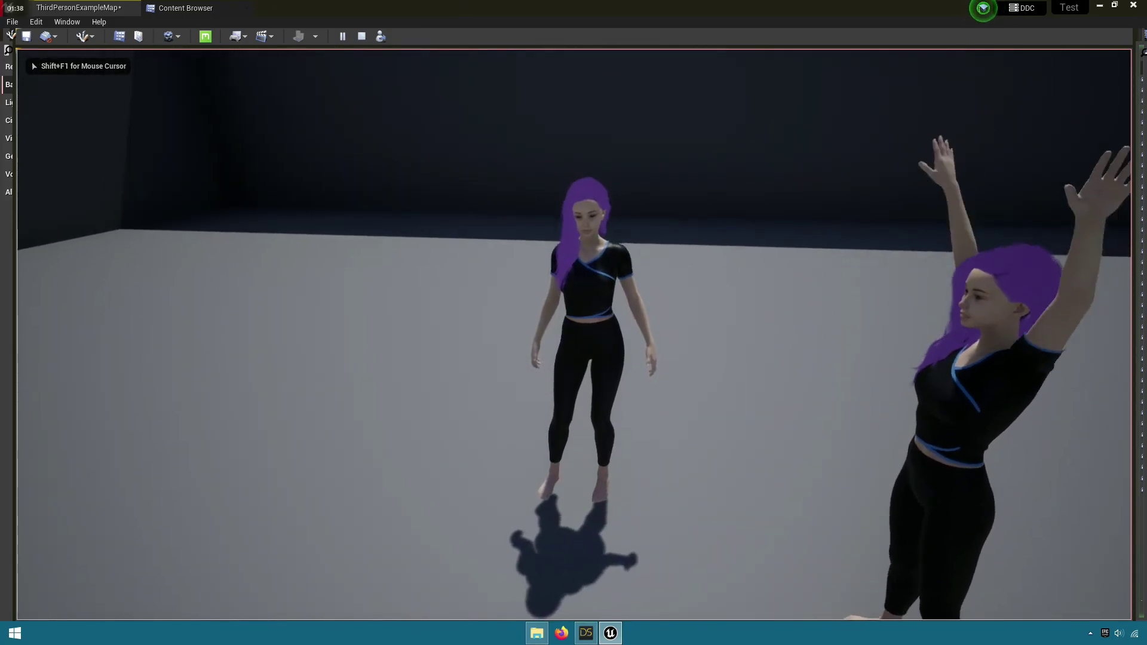
key(w)
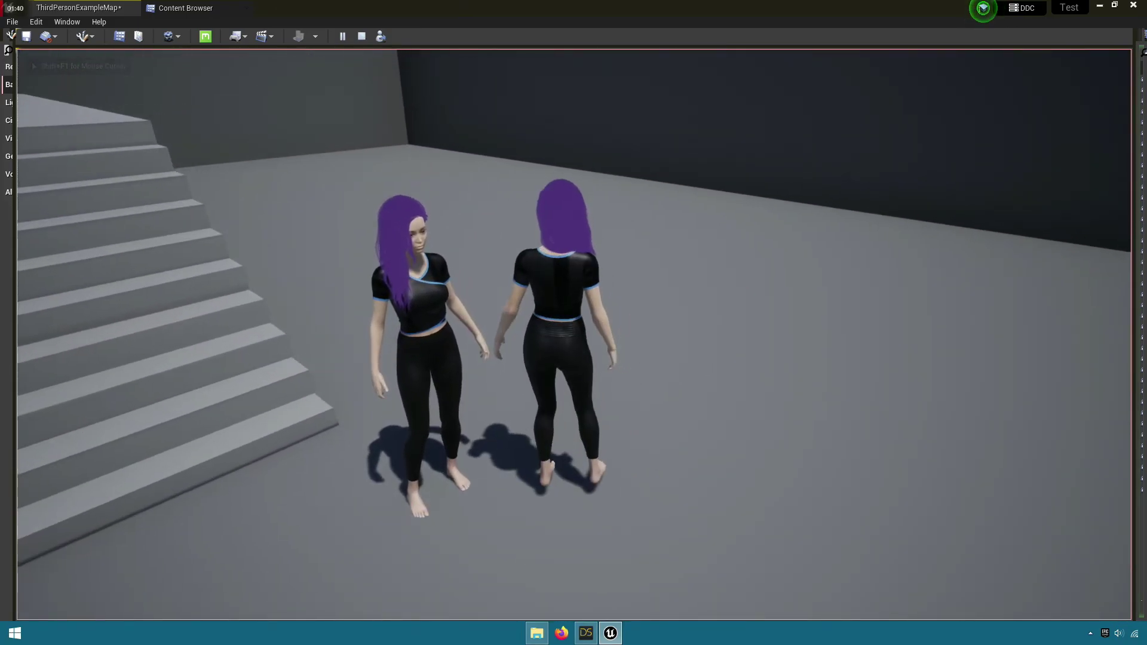
key(s)
key(w)
key(s)
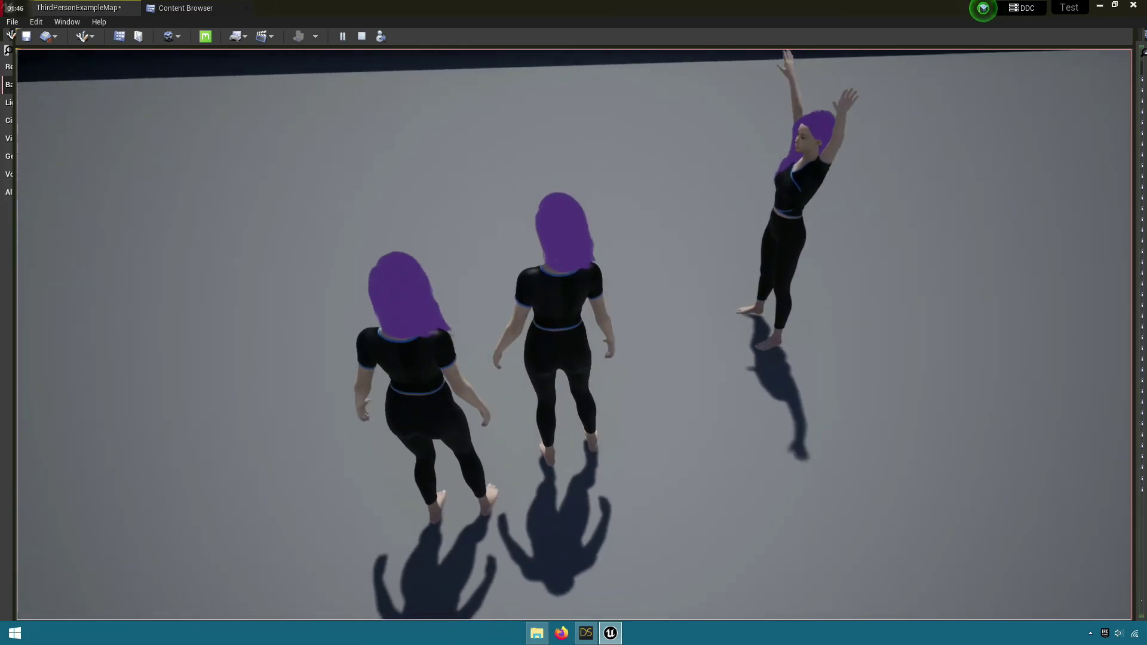
Run the character around the stairs, then stop to confirm it settles into Test3's idle pose
key(w)
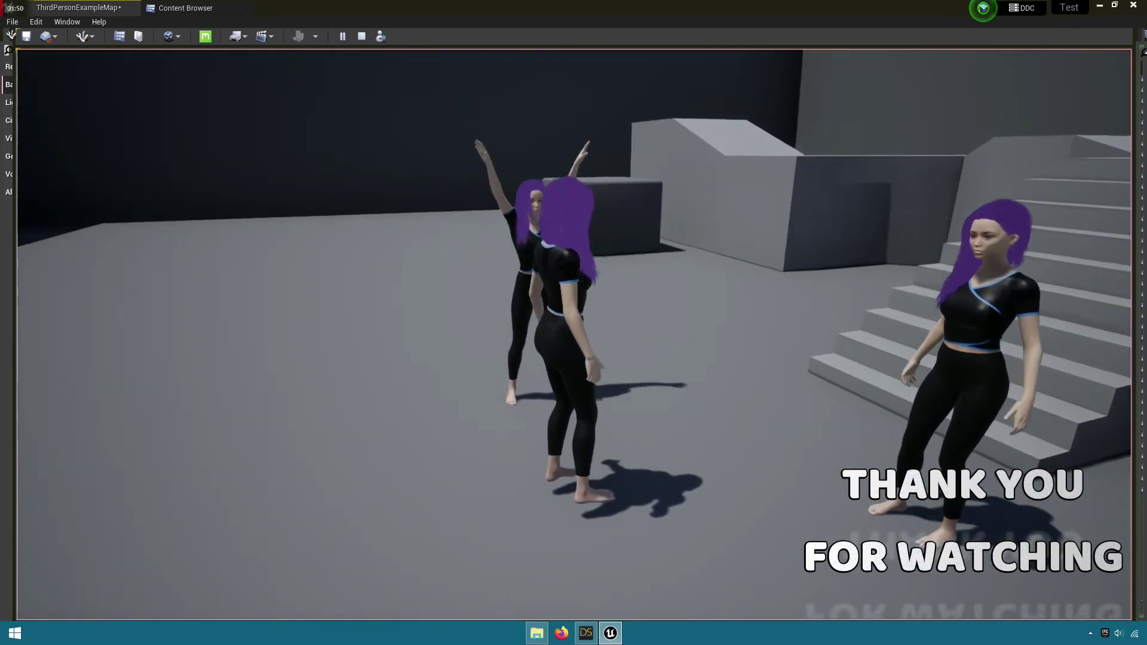
key(w)
key(w)
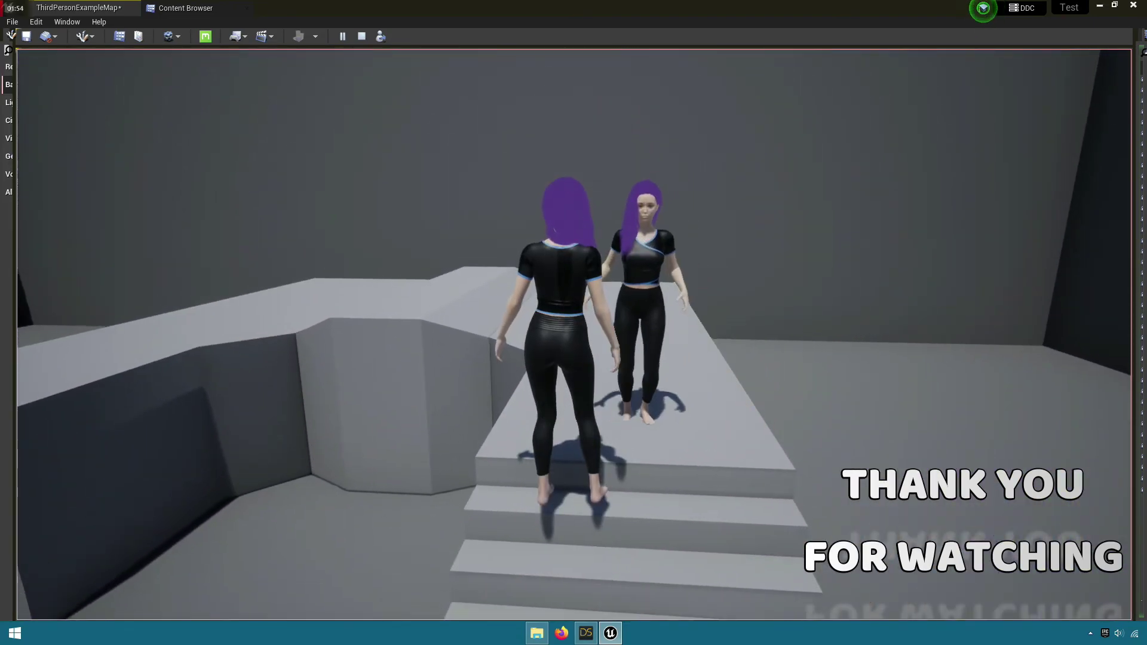
key(w)
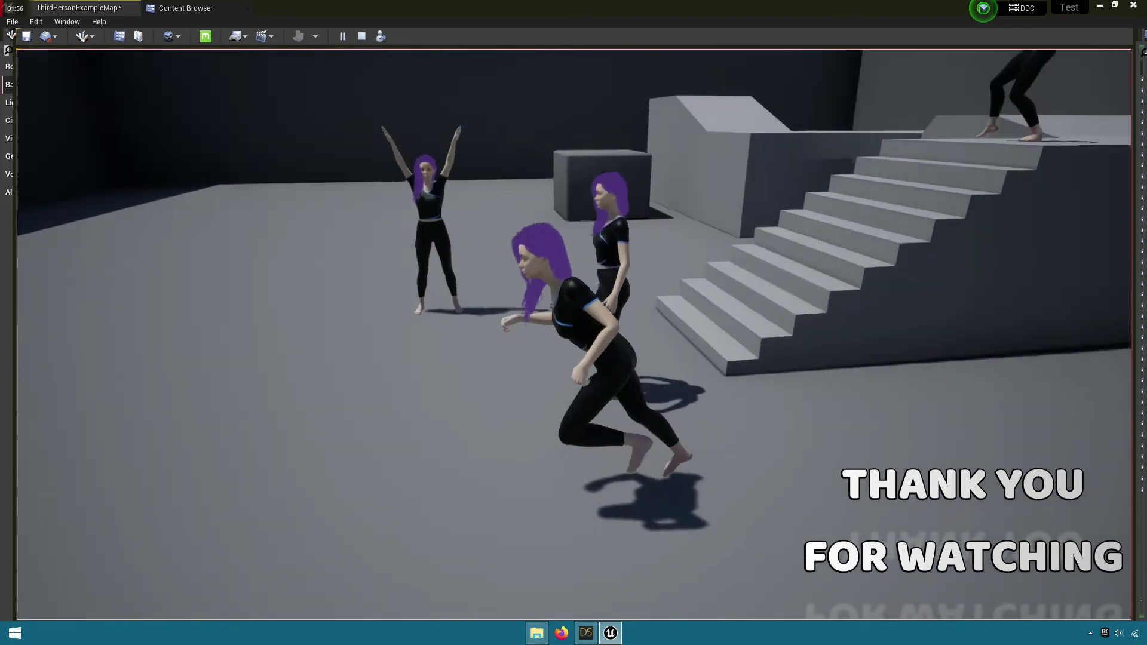
key(w)
key(s)
key(w)
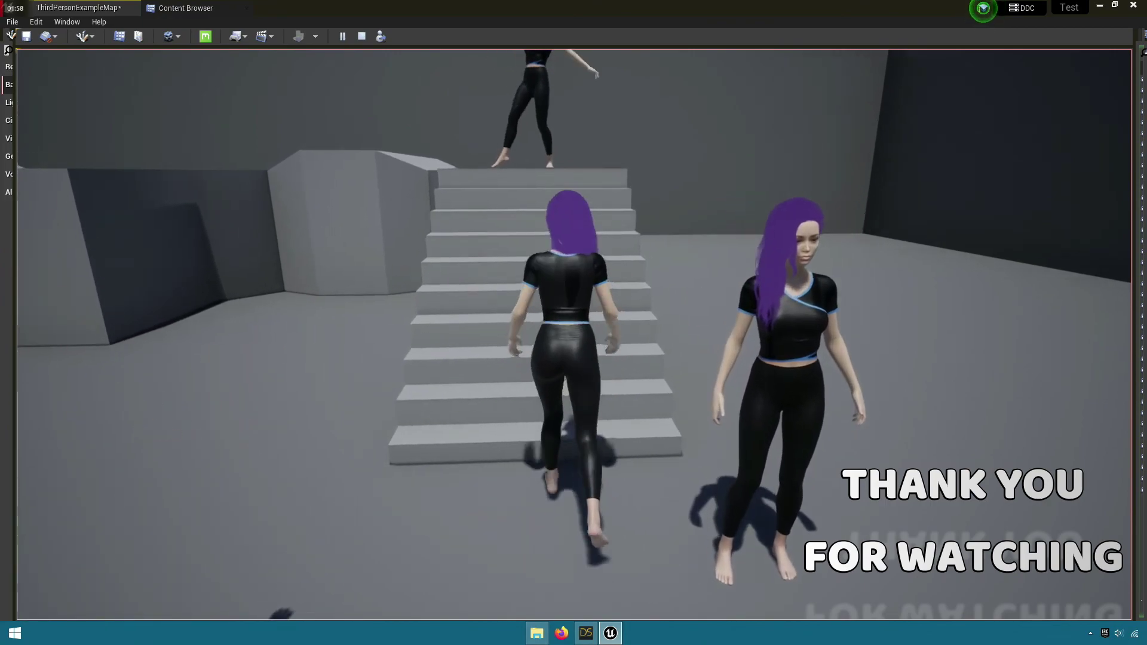
key(s)
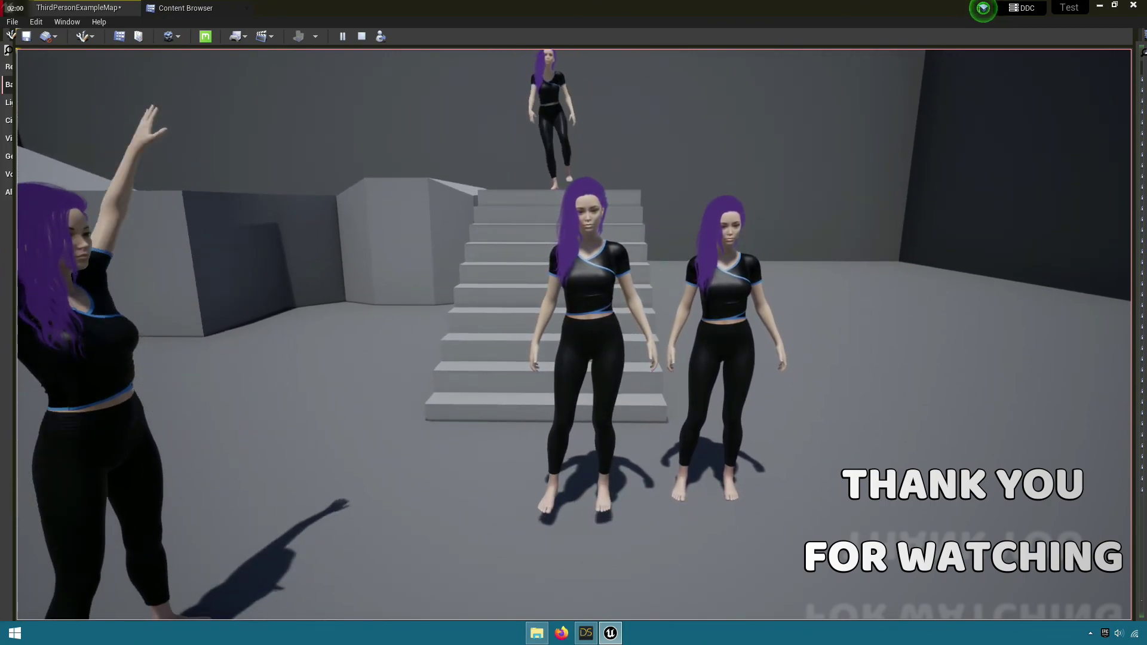